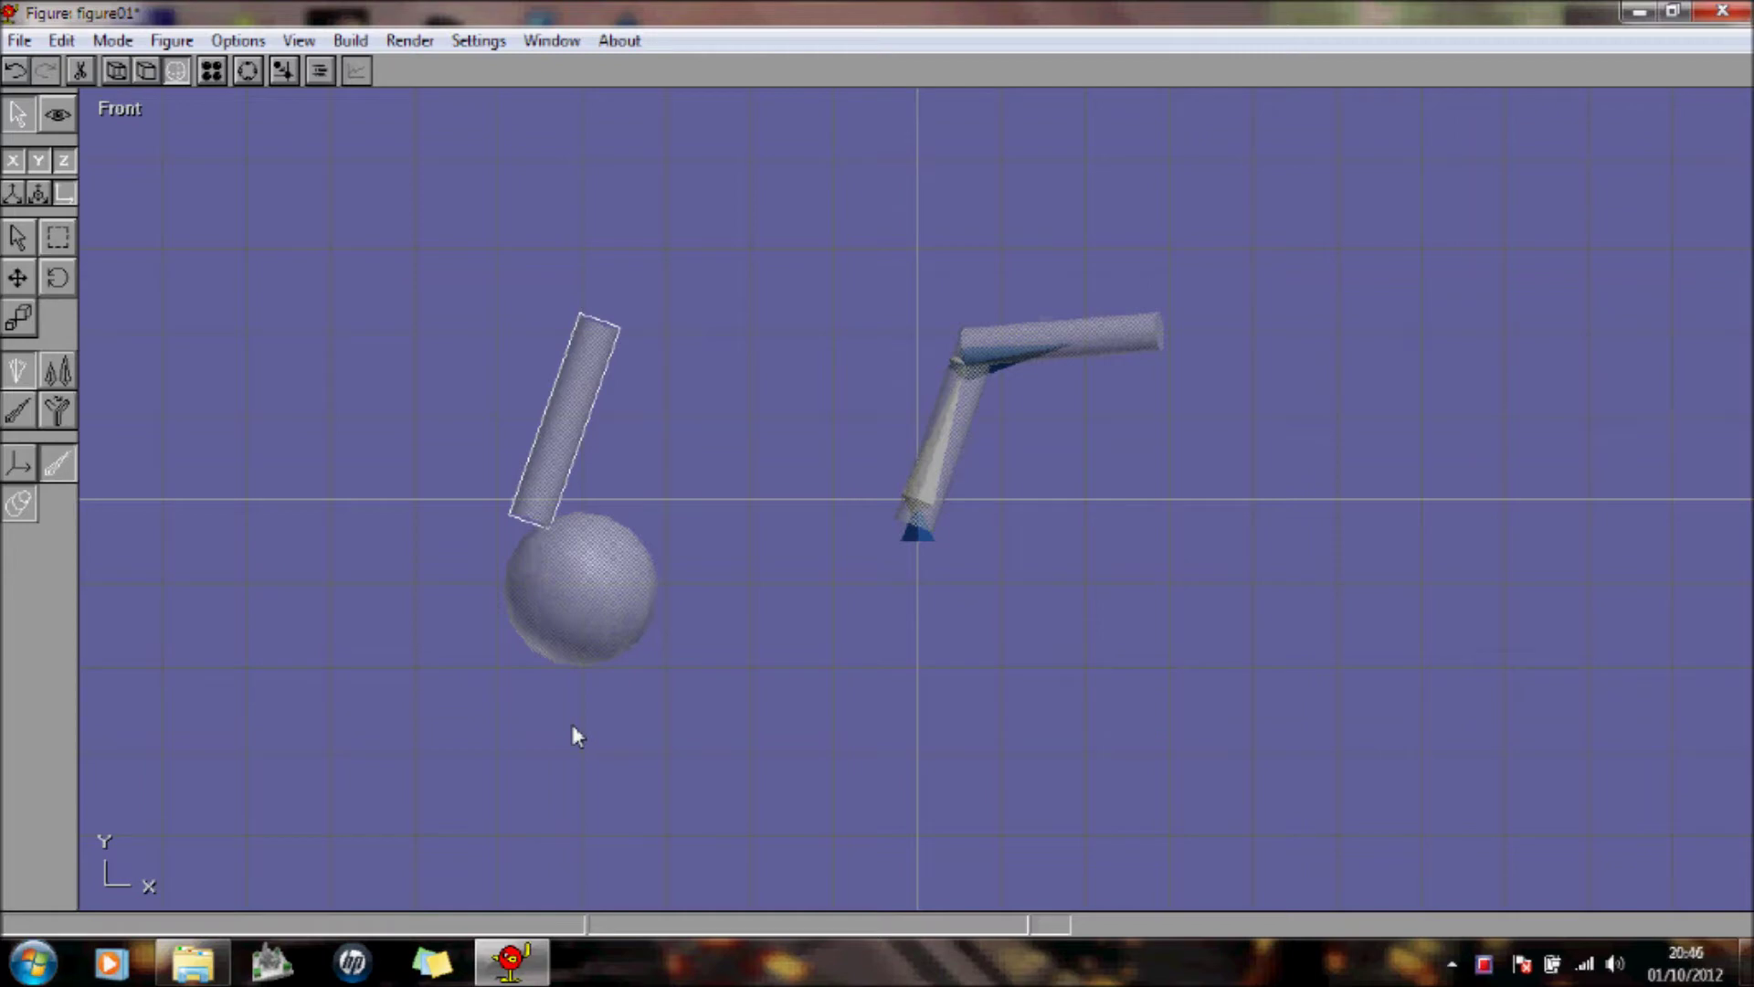
Step: Check the Mode and item lists, then nudge the bone joint slightly in the Front viewport
{"action": "left_click", "coordinate": [127, 46]}
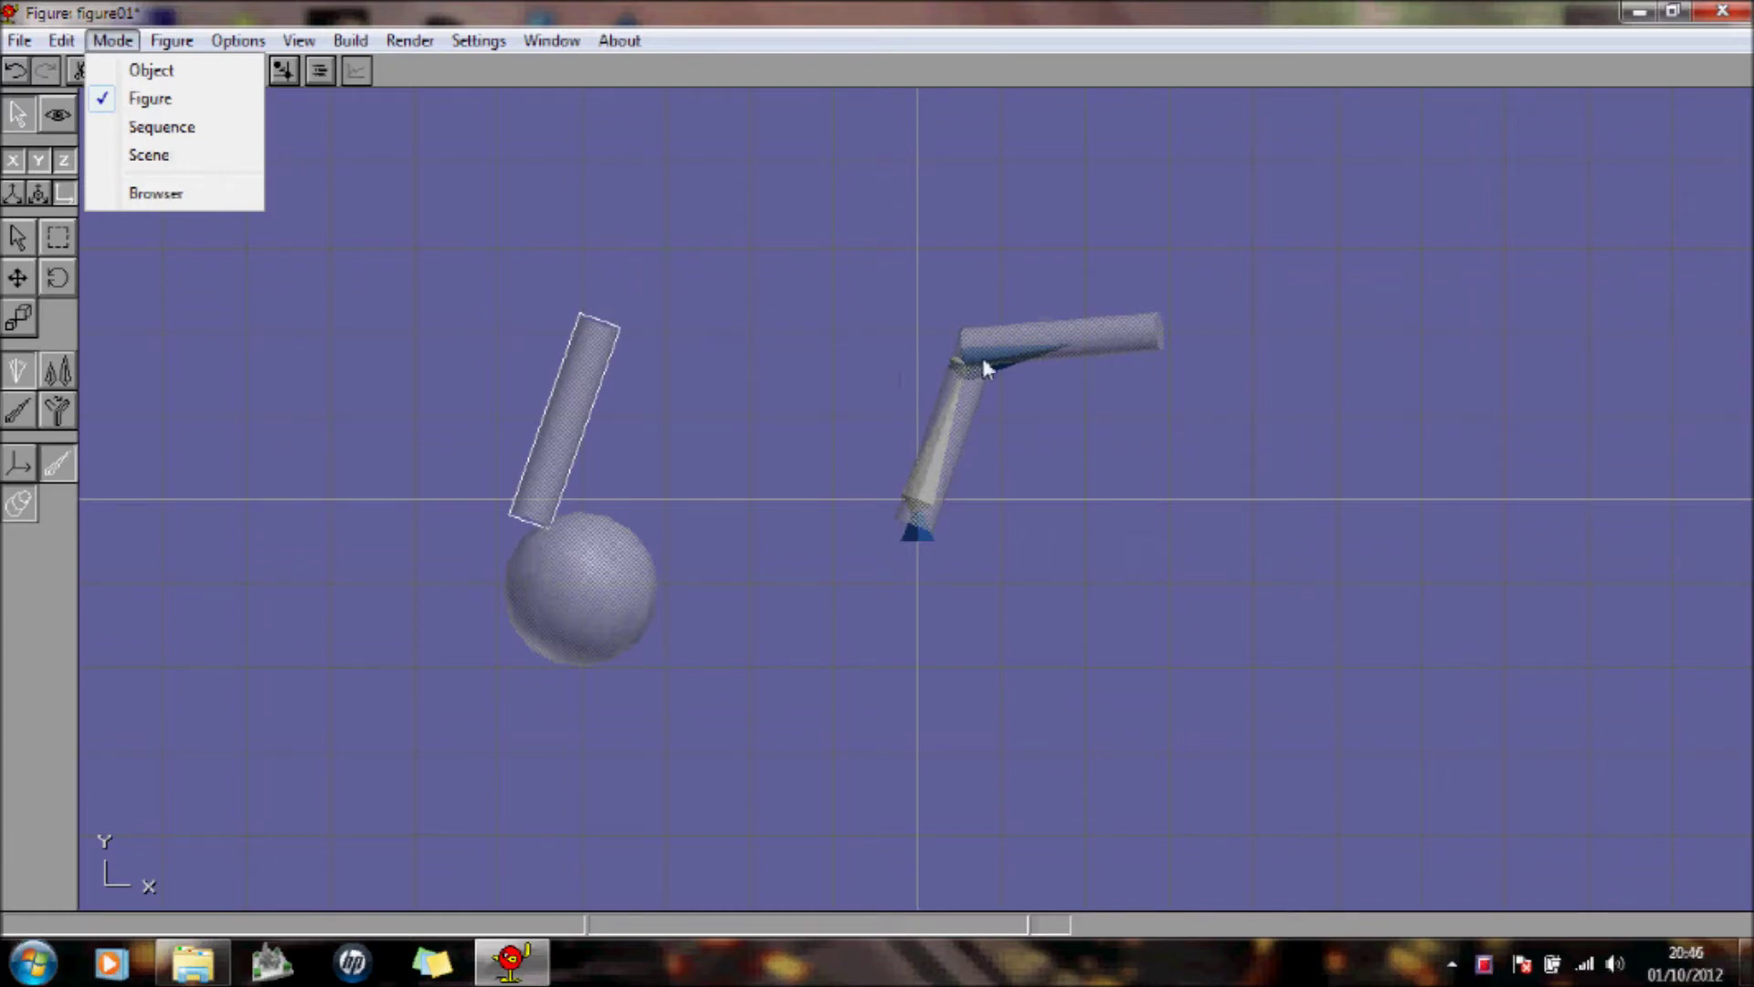
{"action": "left_click", "coordinate": [372, 239]}
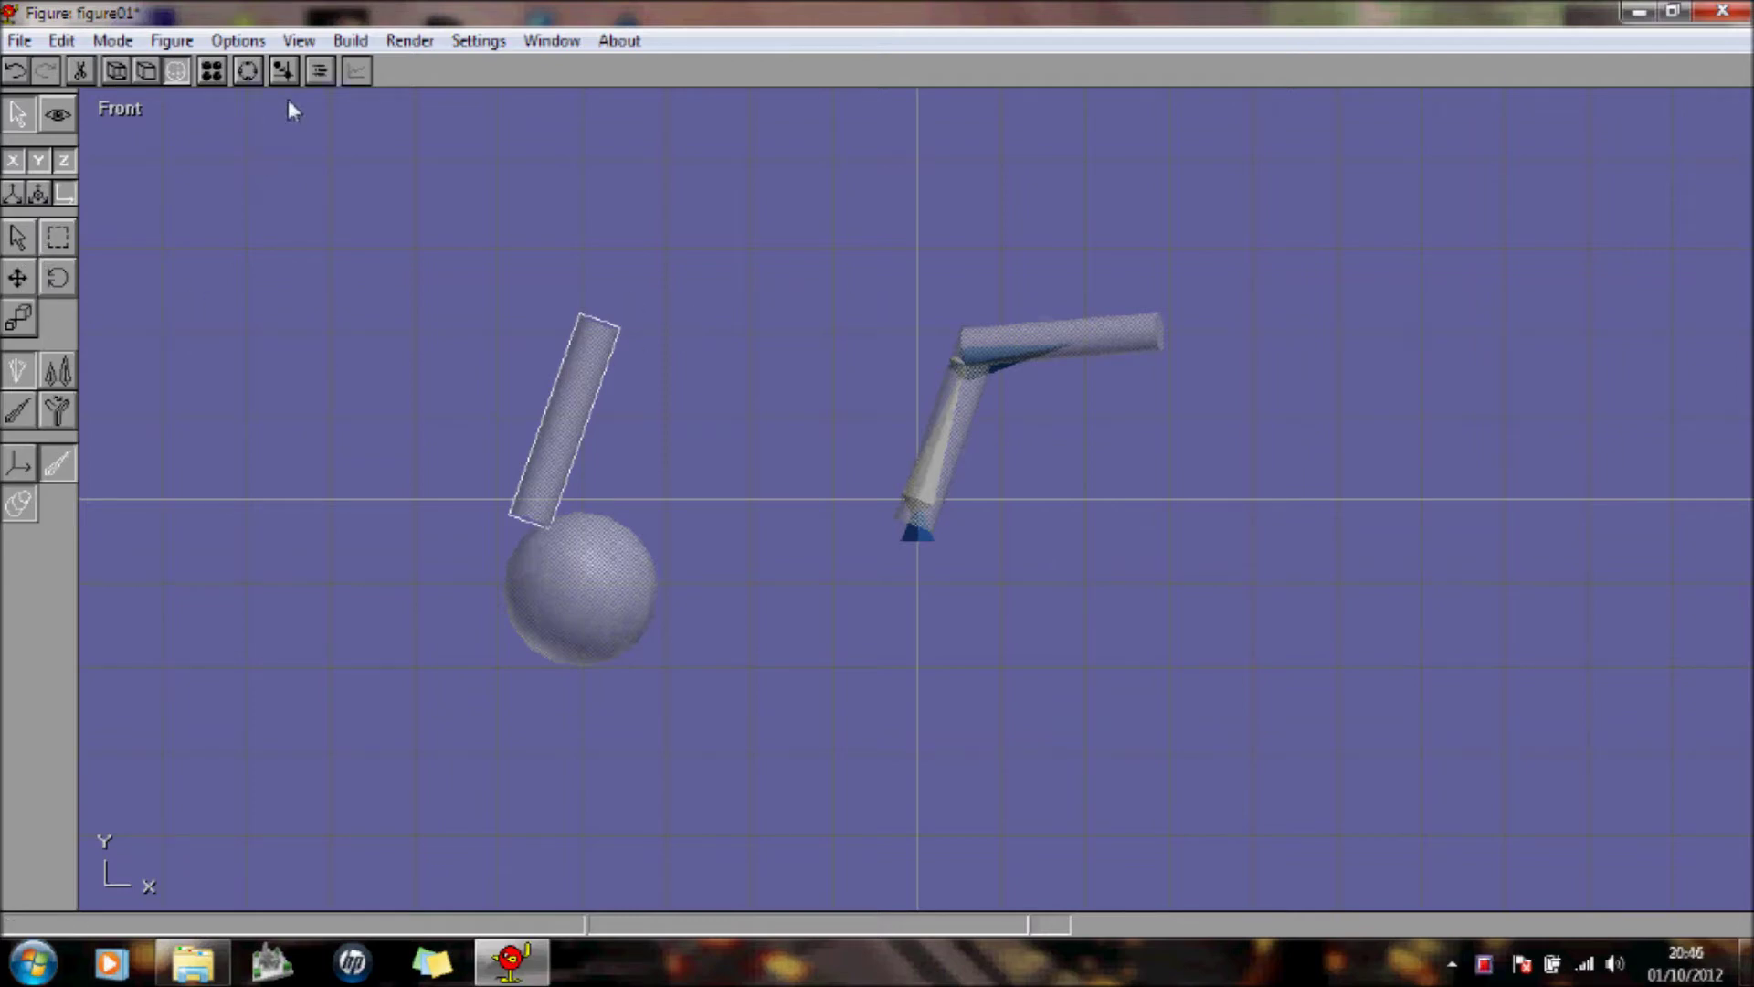
{"action": "left_click", "coordinate": [319, 70]}
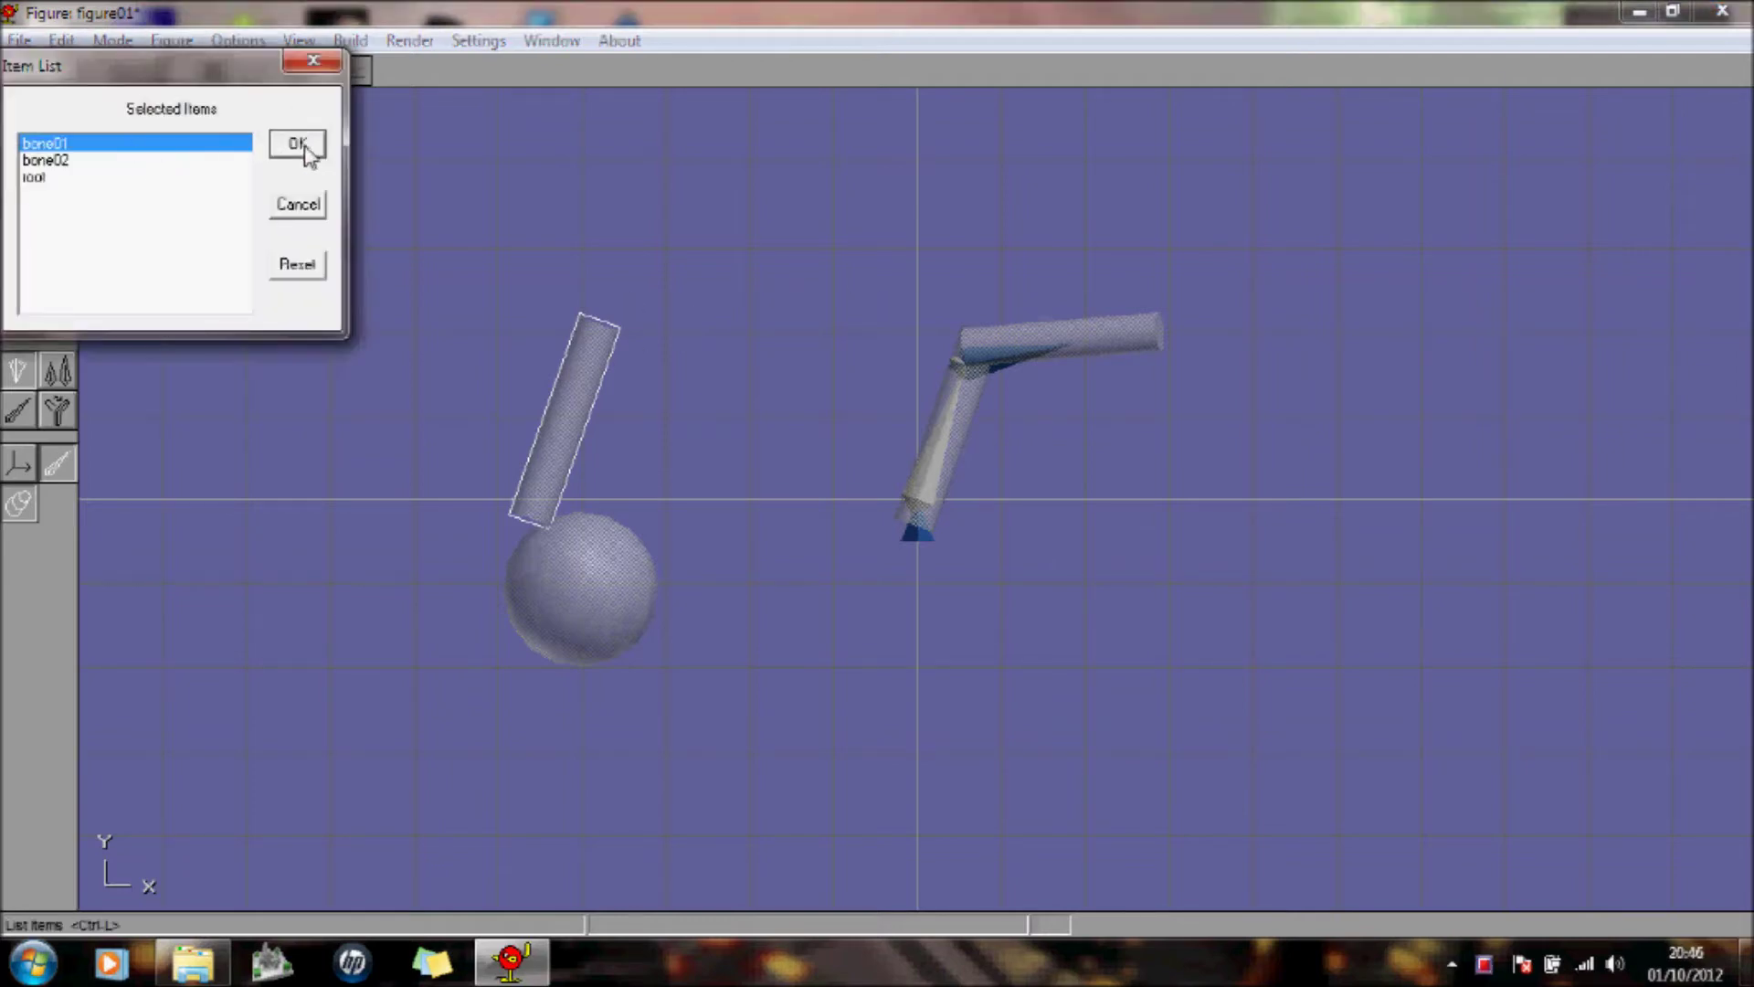
{"action": "left_click", "coordinate": [298, 145]}
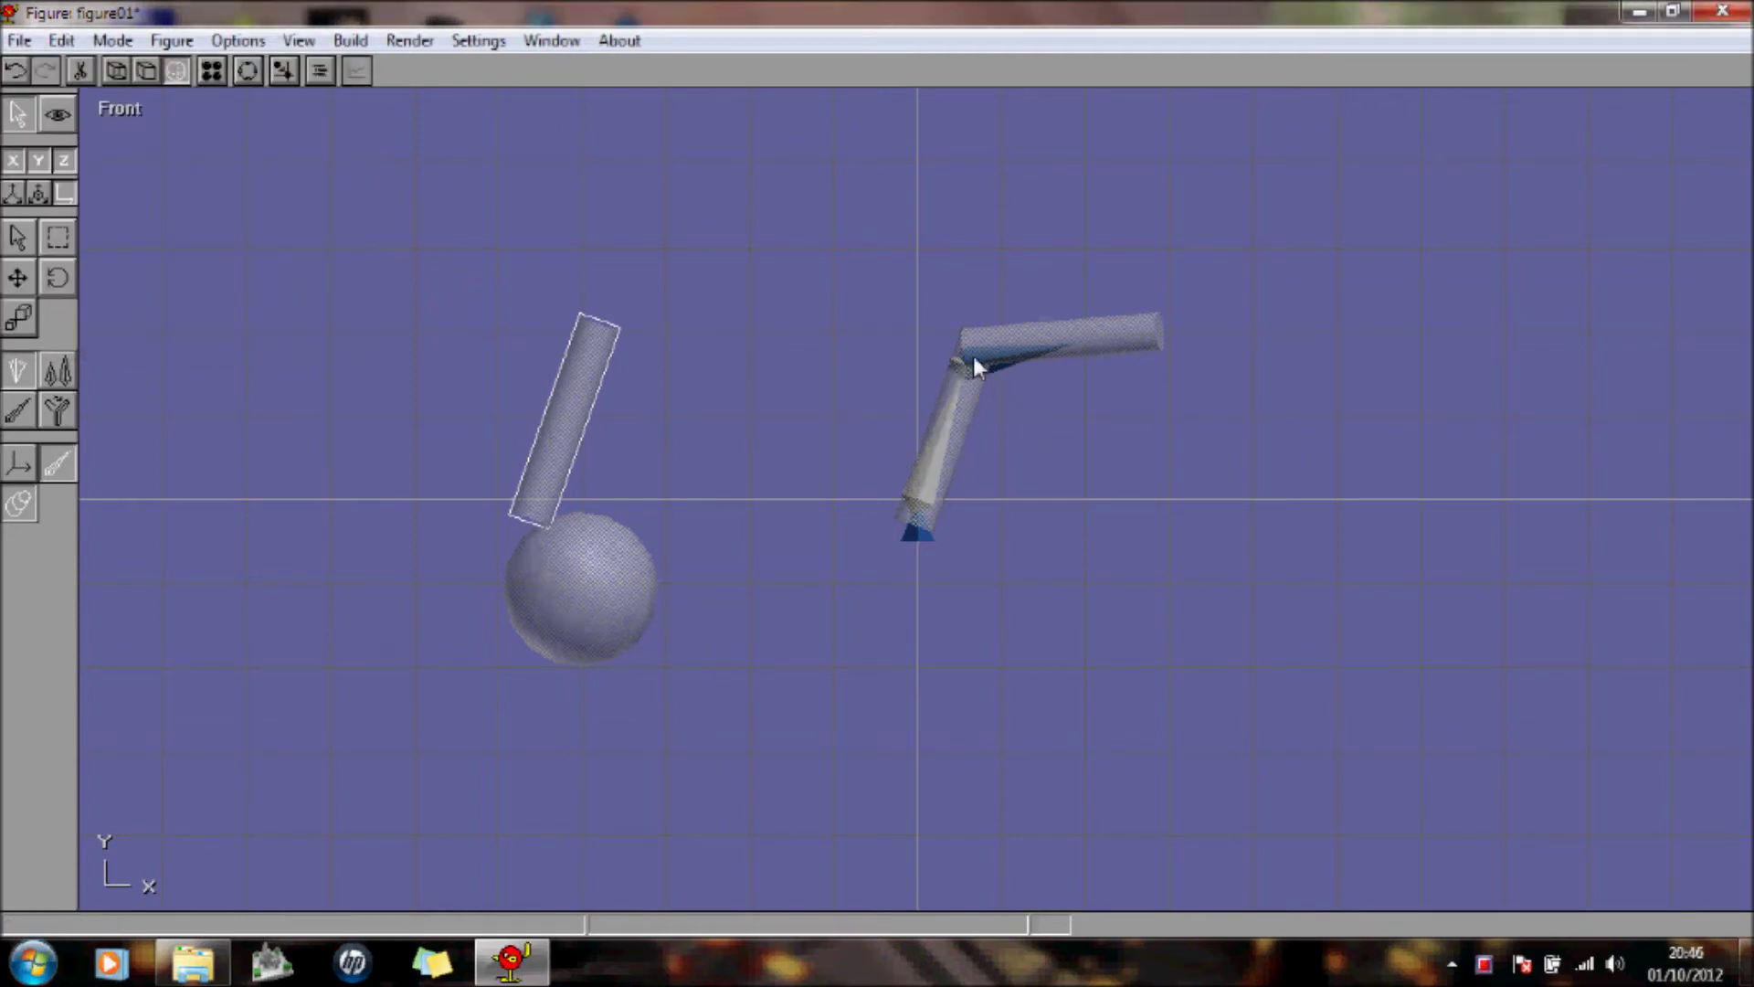
{"action": "mouse_move", "coordinate": [973, 366]}
{"action": "left_mouse_down"}
{"action": "mouse_move", "coordinate": [999, 425]}
{"action": "mouse_move", "coordinate": [964, 363]}
{"action": "left_mouse_up"}
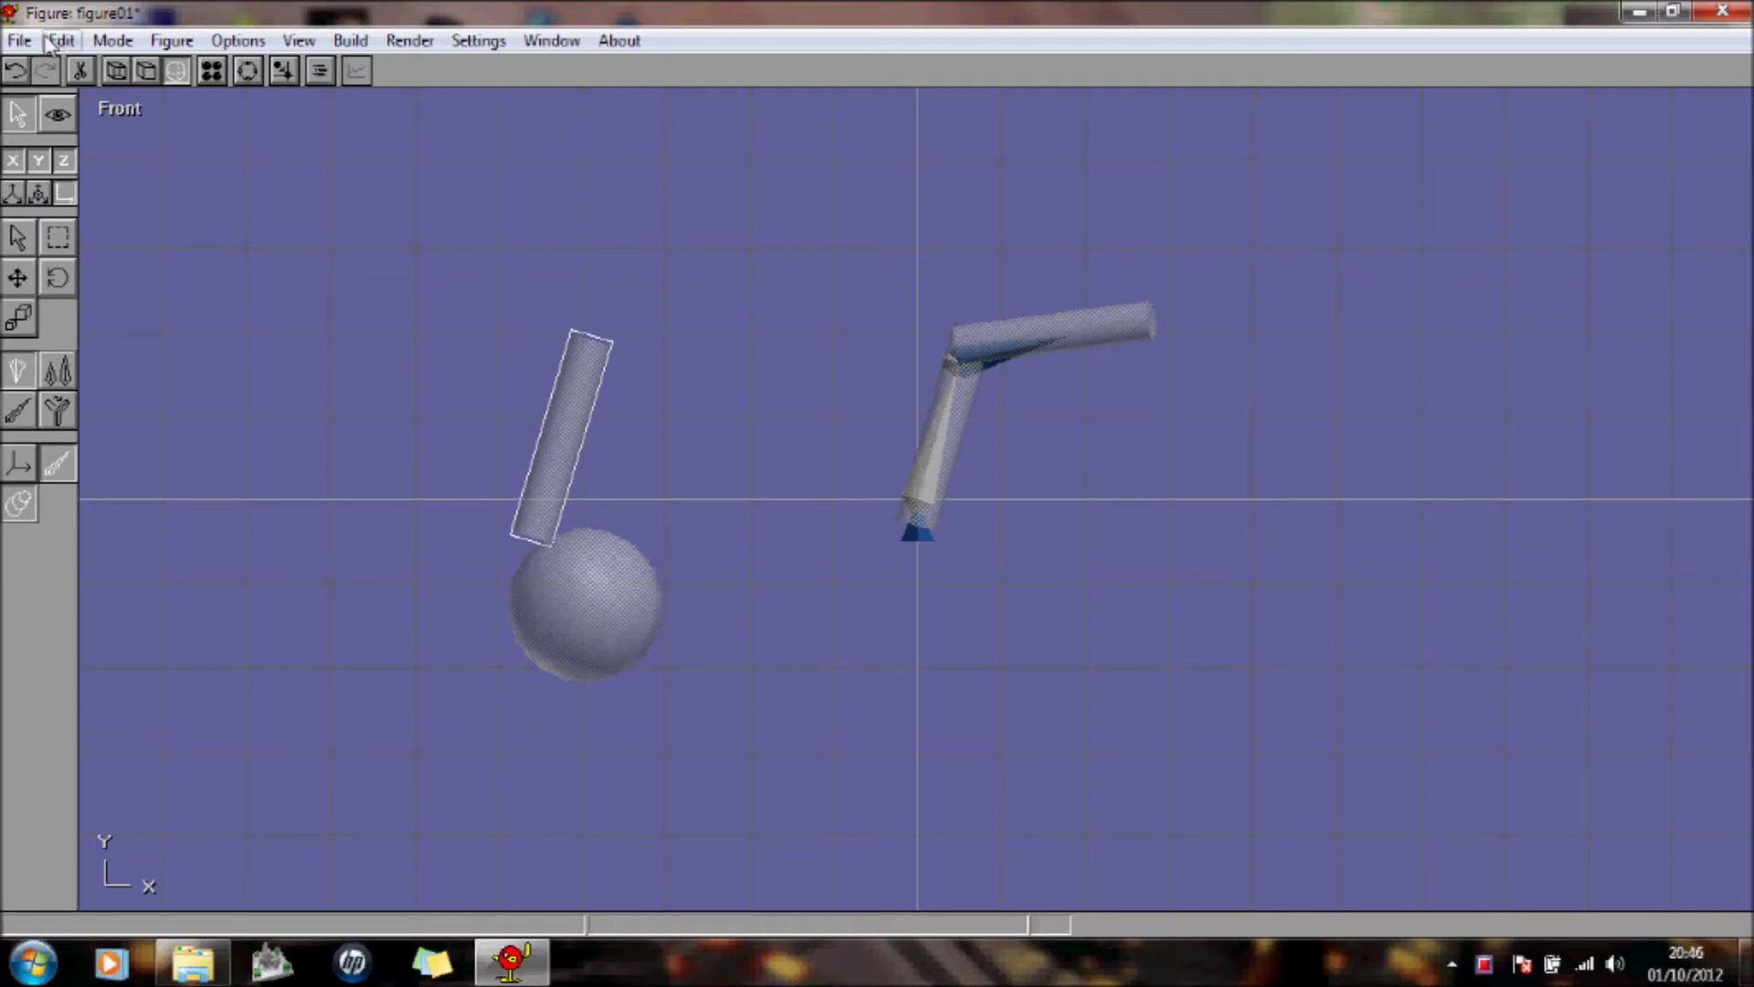
Step: Switch to Sequence mode and set sequence01 to animate figure01 over 70 frames
{"action": "left_click", "coordinate": [113, 40]}
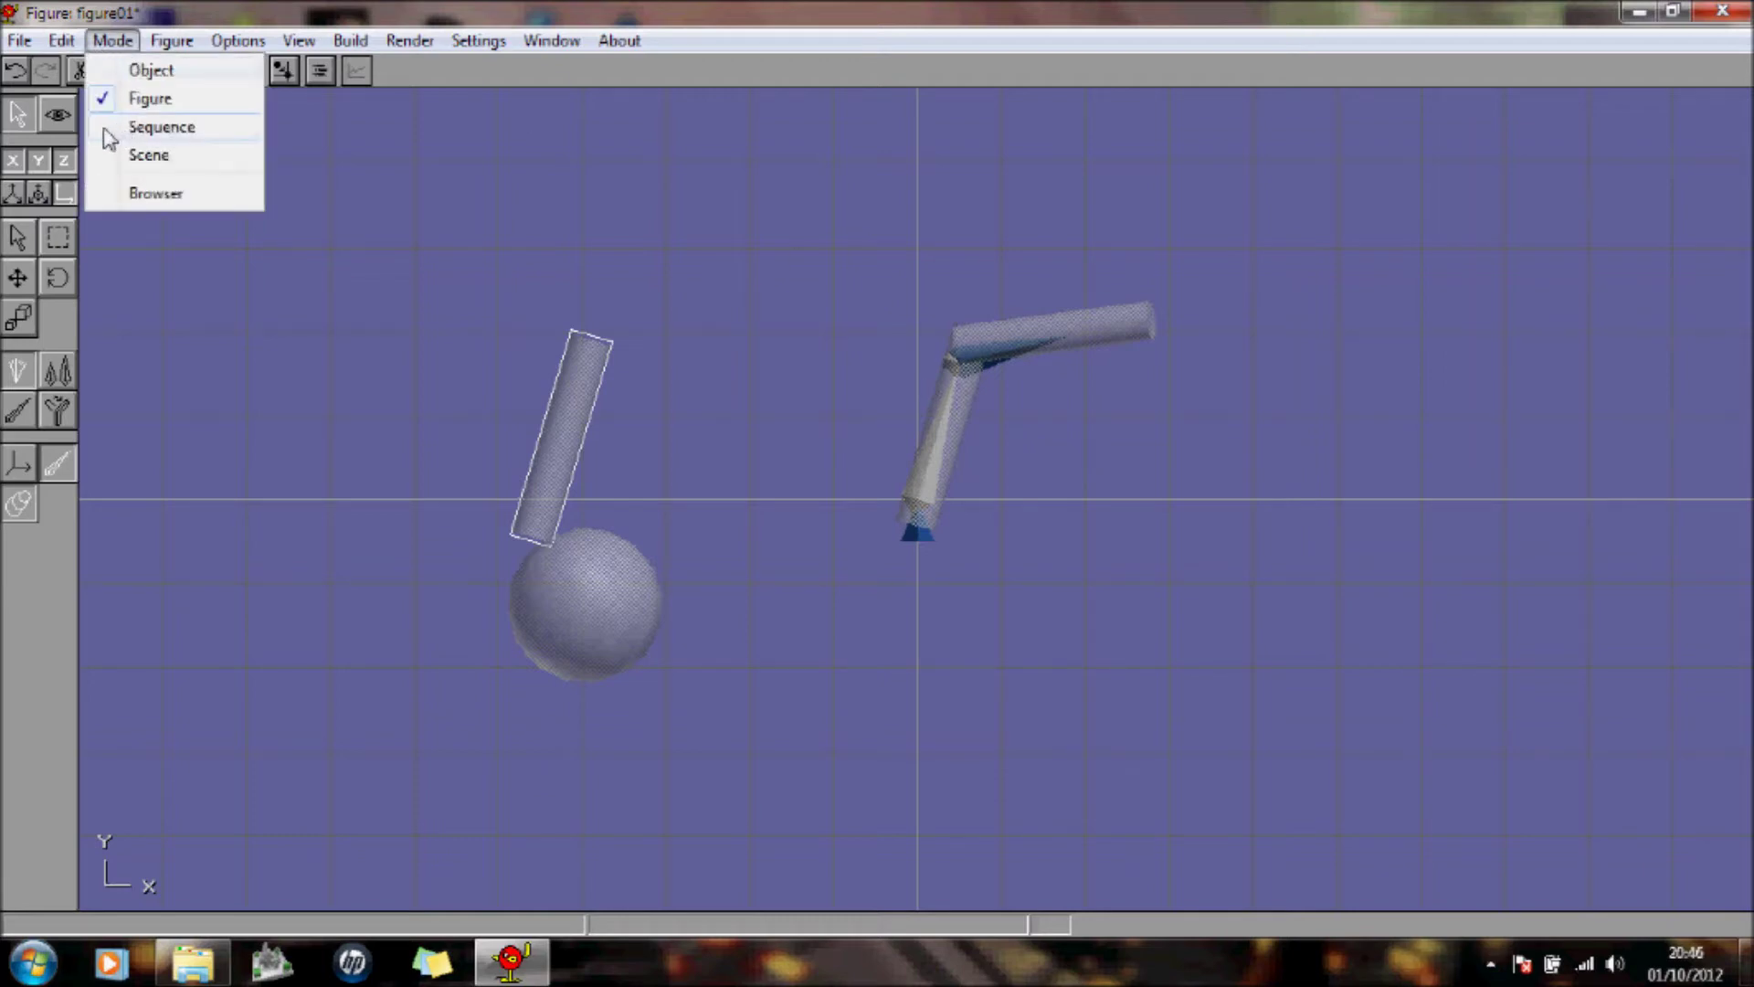
{"action": "left_click", "coordinate": [137, 128]}
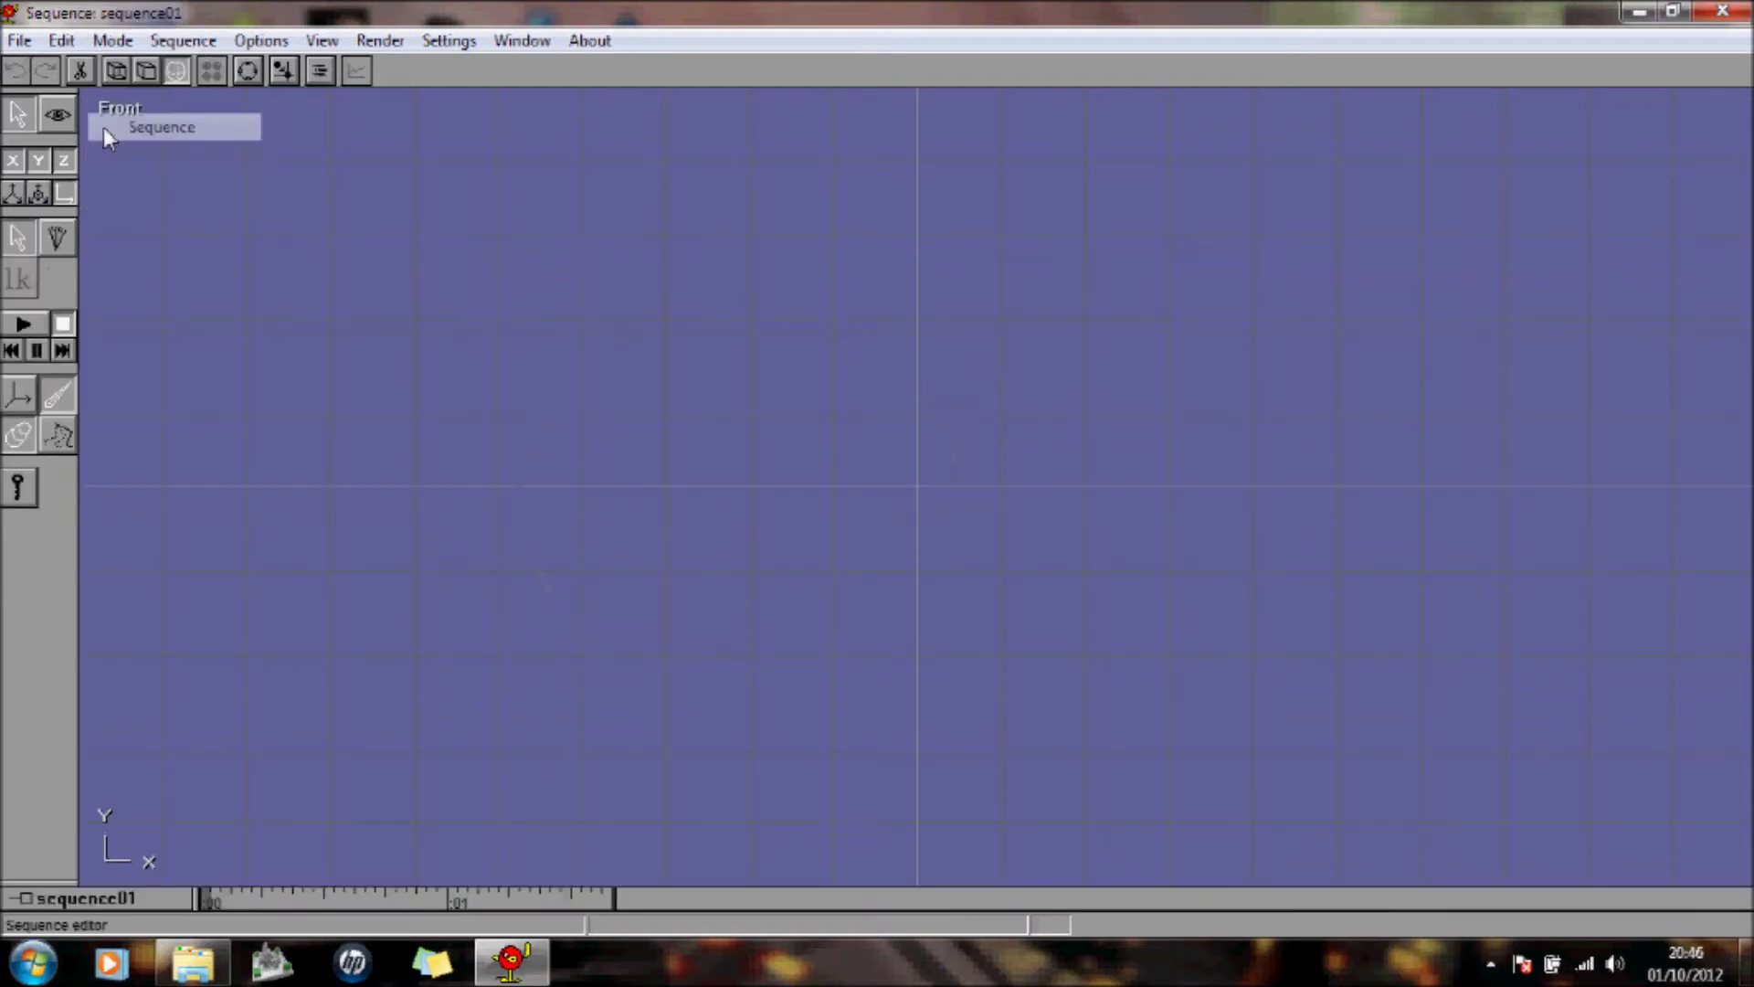
{"action": "double_click", "coordinate": [137, 901]}
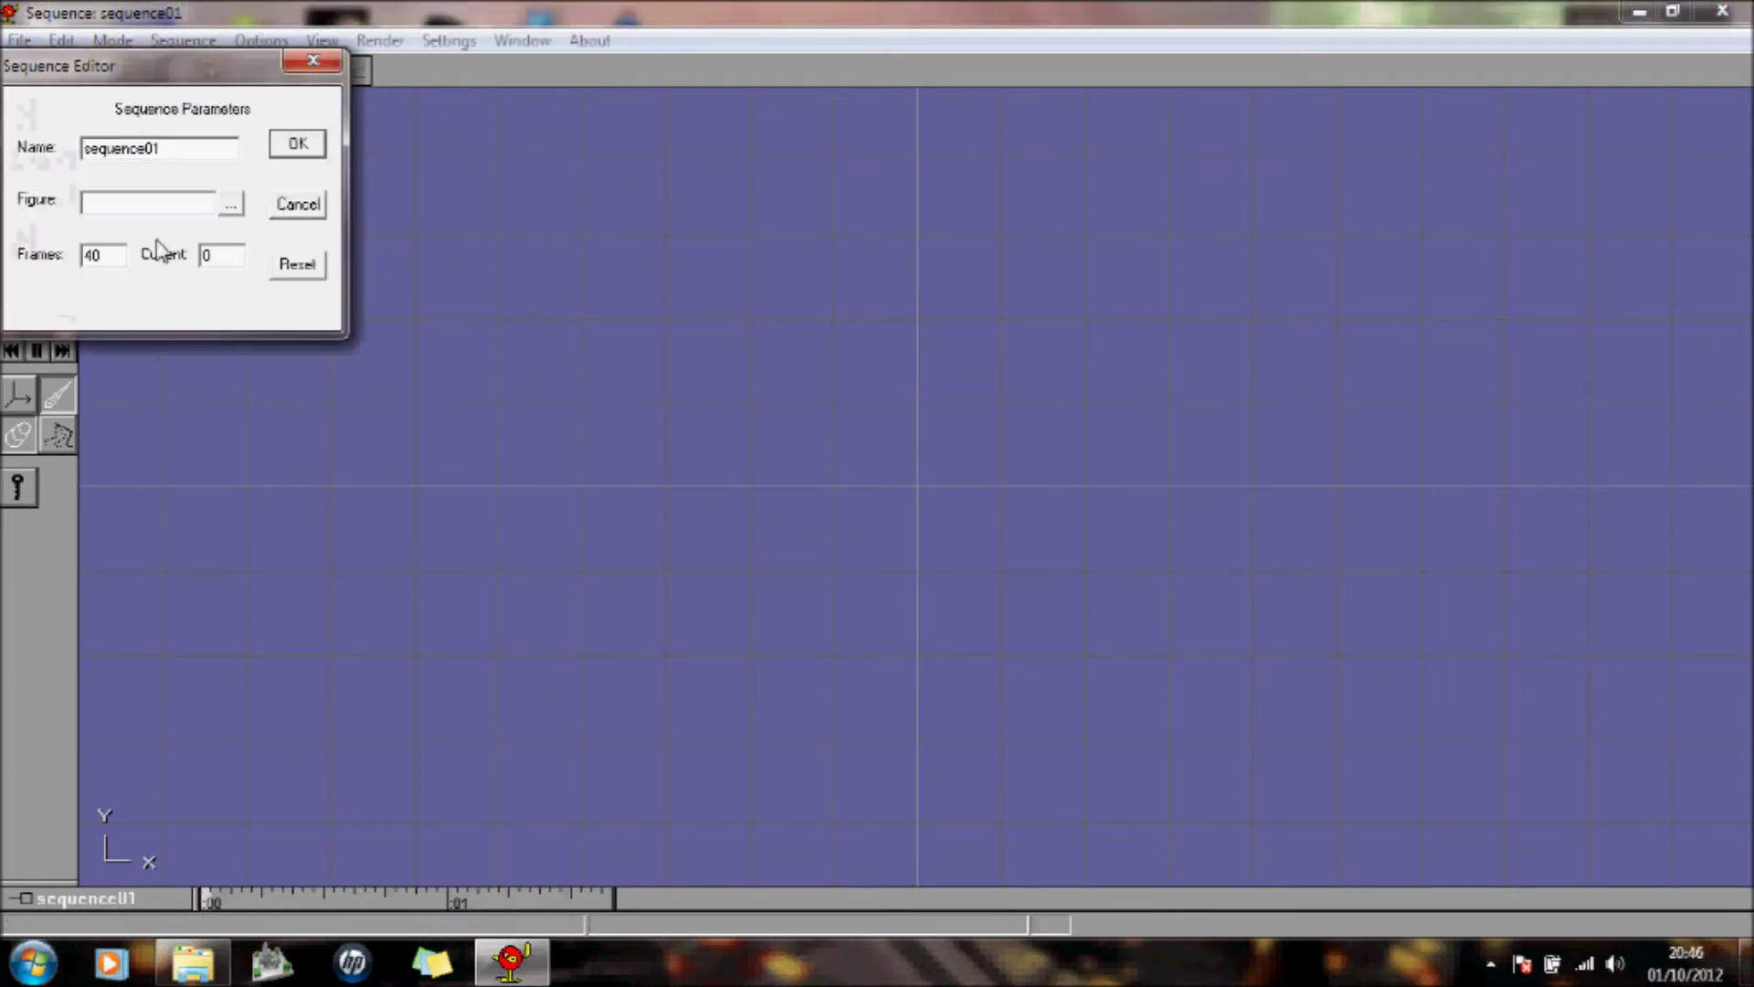
{"action": "left_click", "coordinate": [231, 205]}
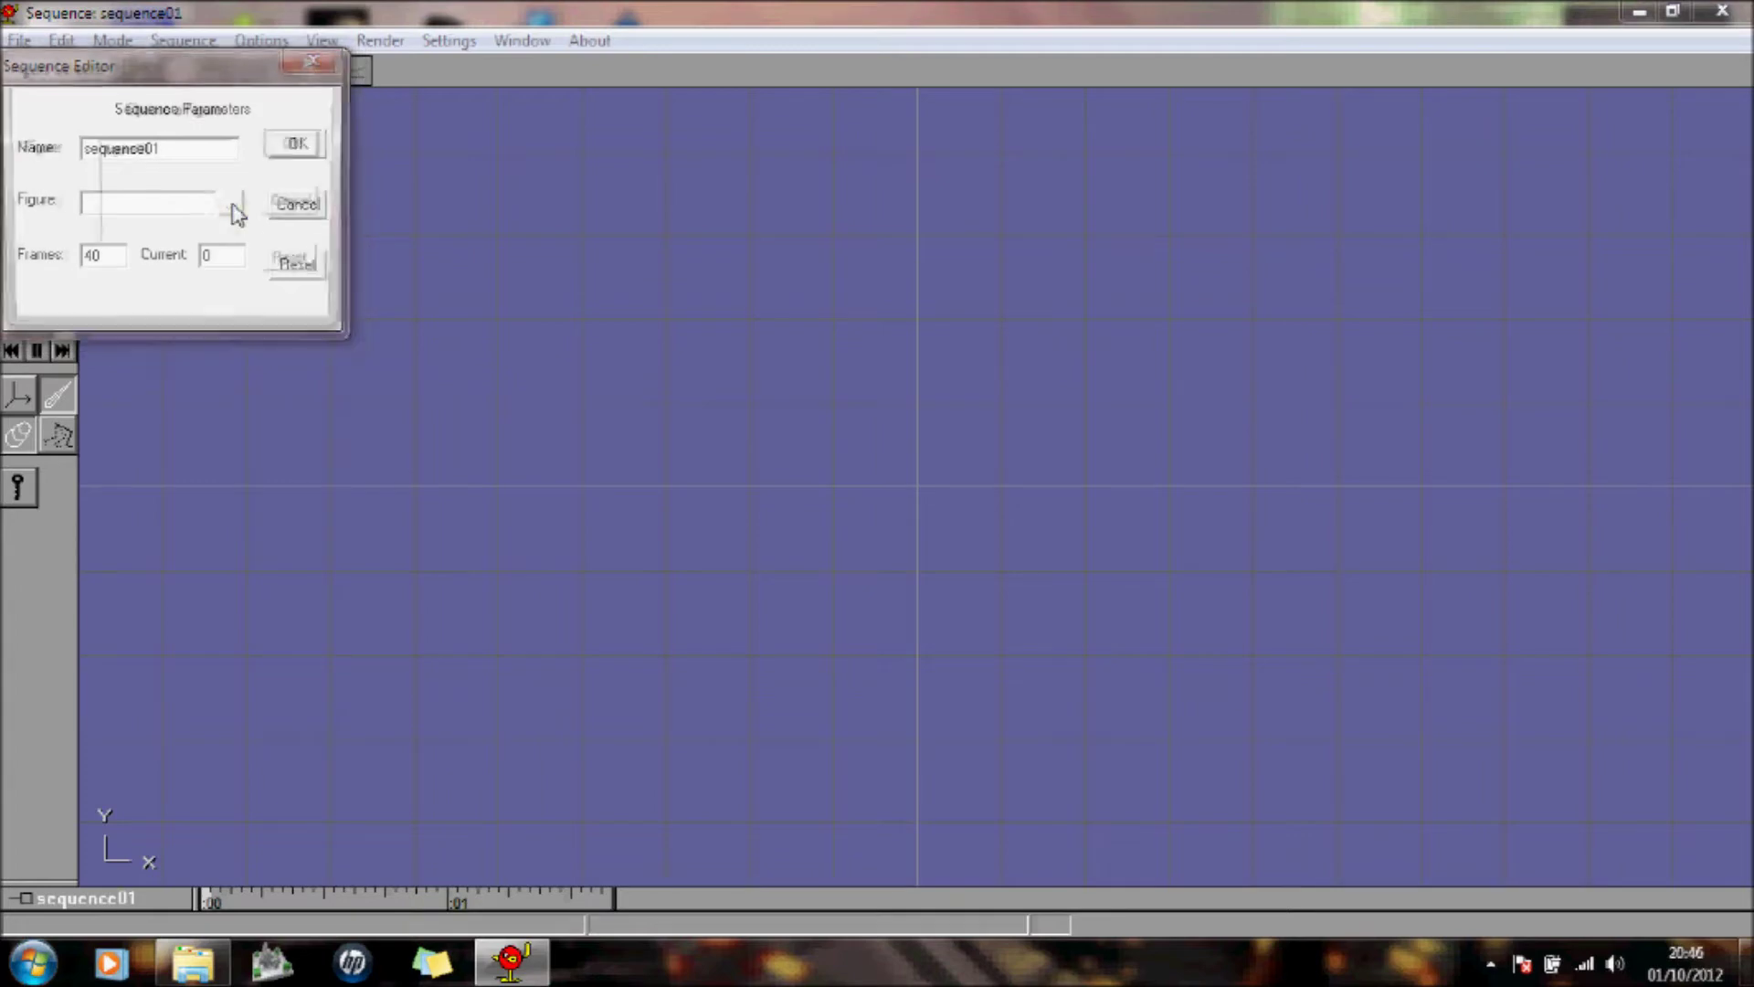
{"action": "left_click", "coordinate": [146, 153]}
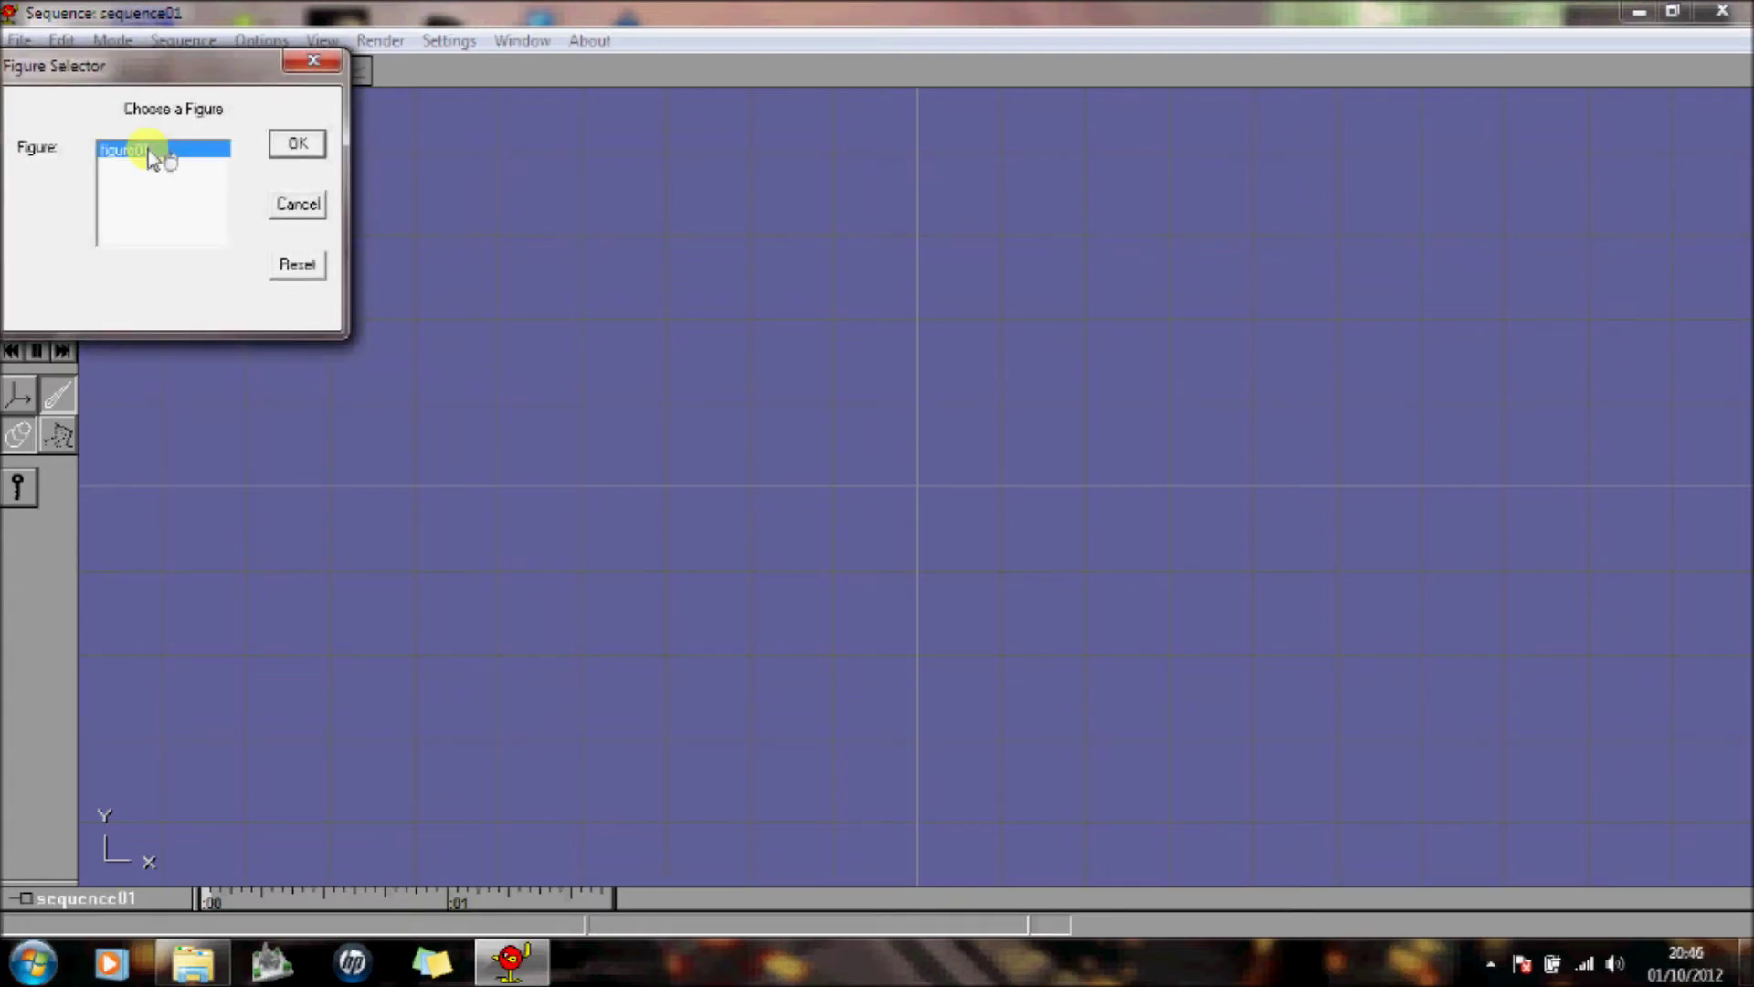
{"action": "left_click", "coordinate": [292, 150]}
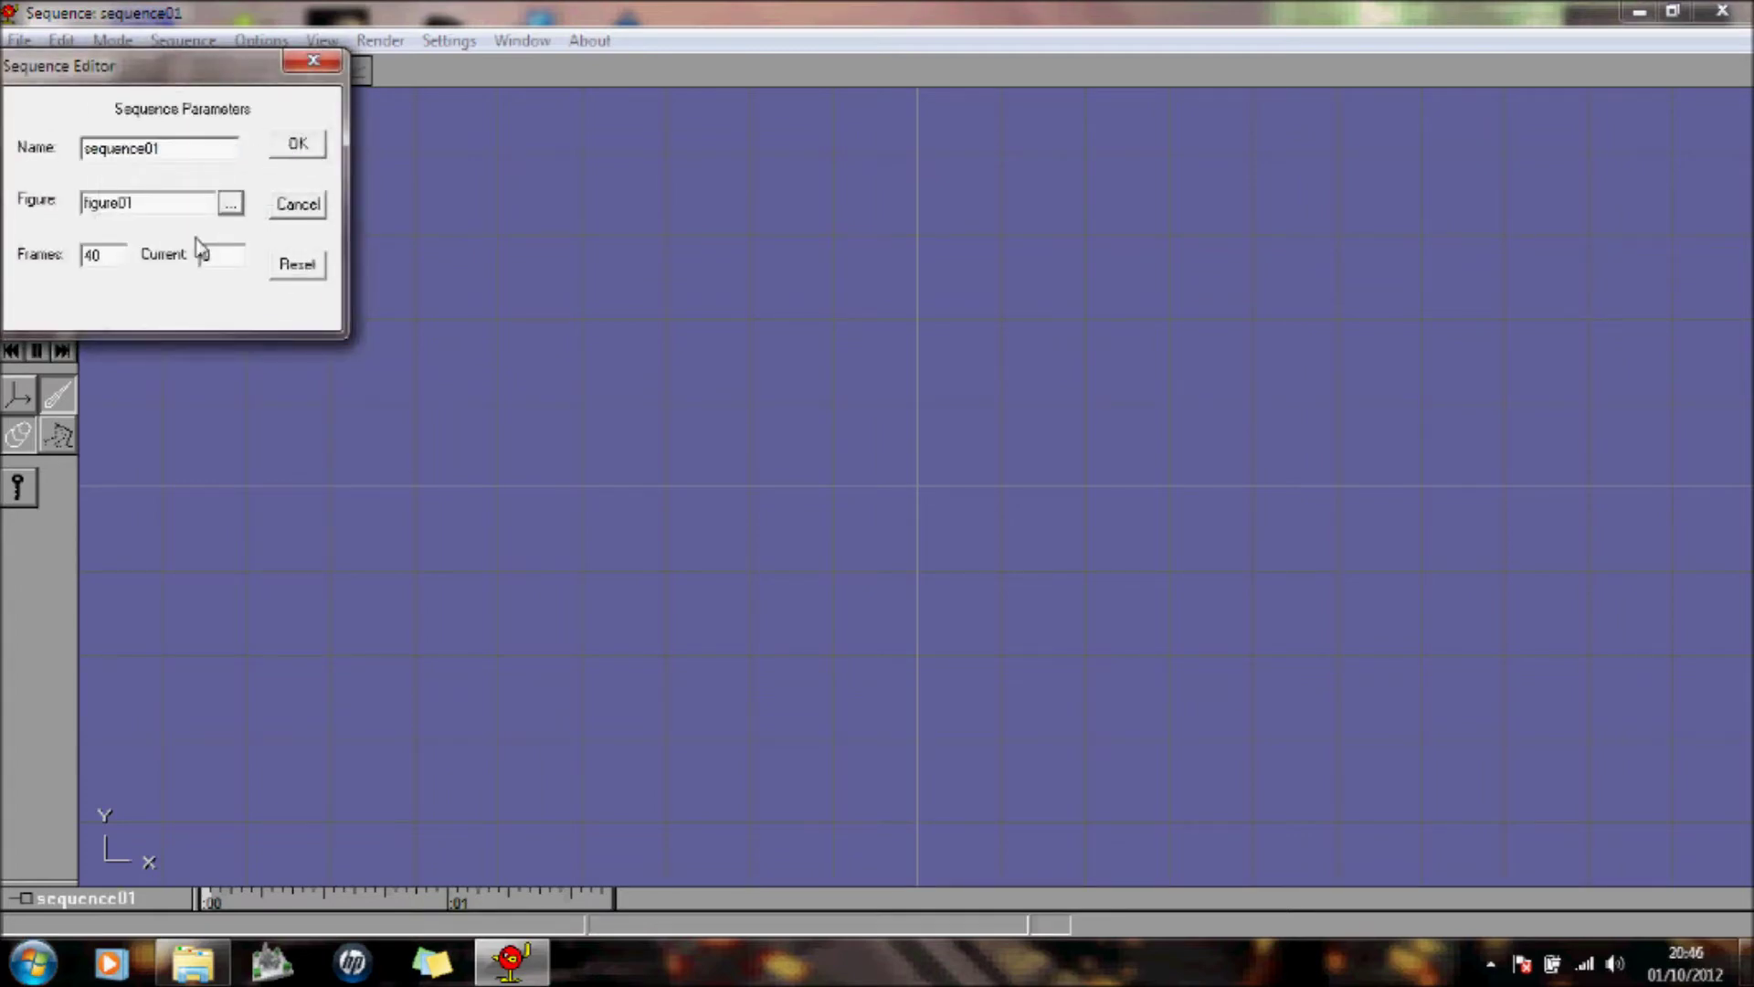
{"action": "left_click_drag", "start_coordinate": [120, 258], "coordinate": [82, 258]}
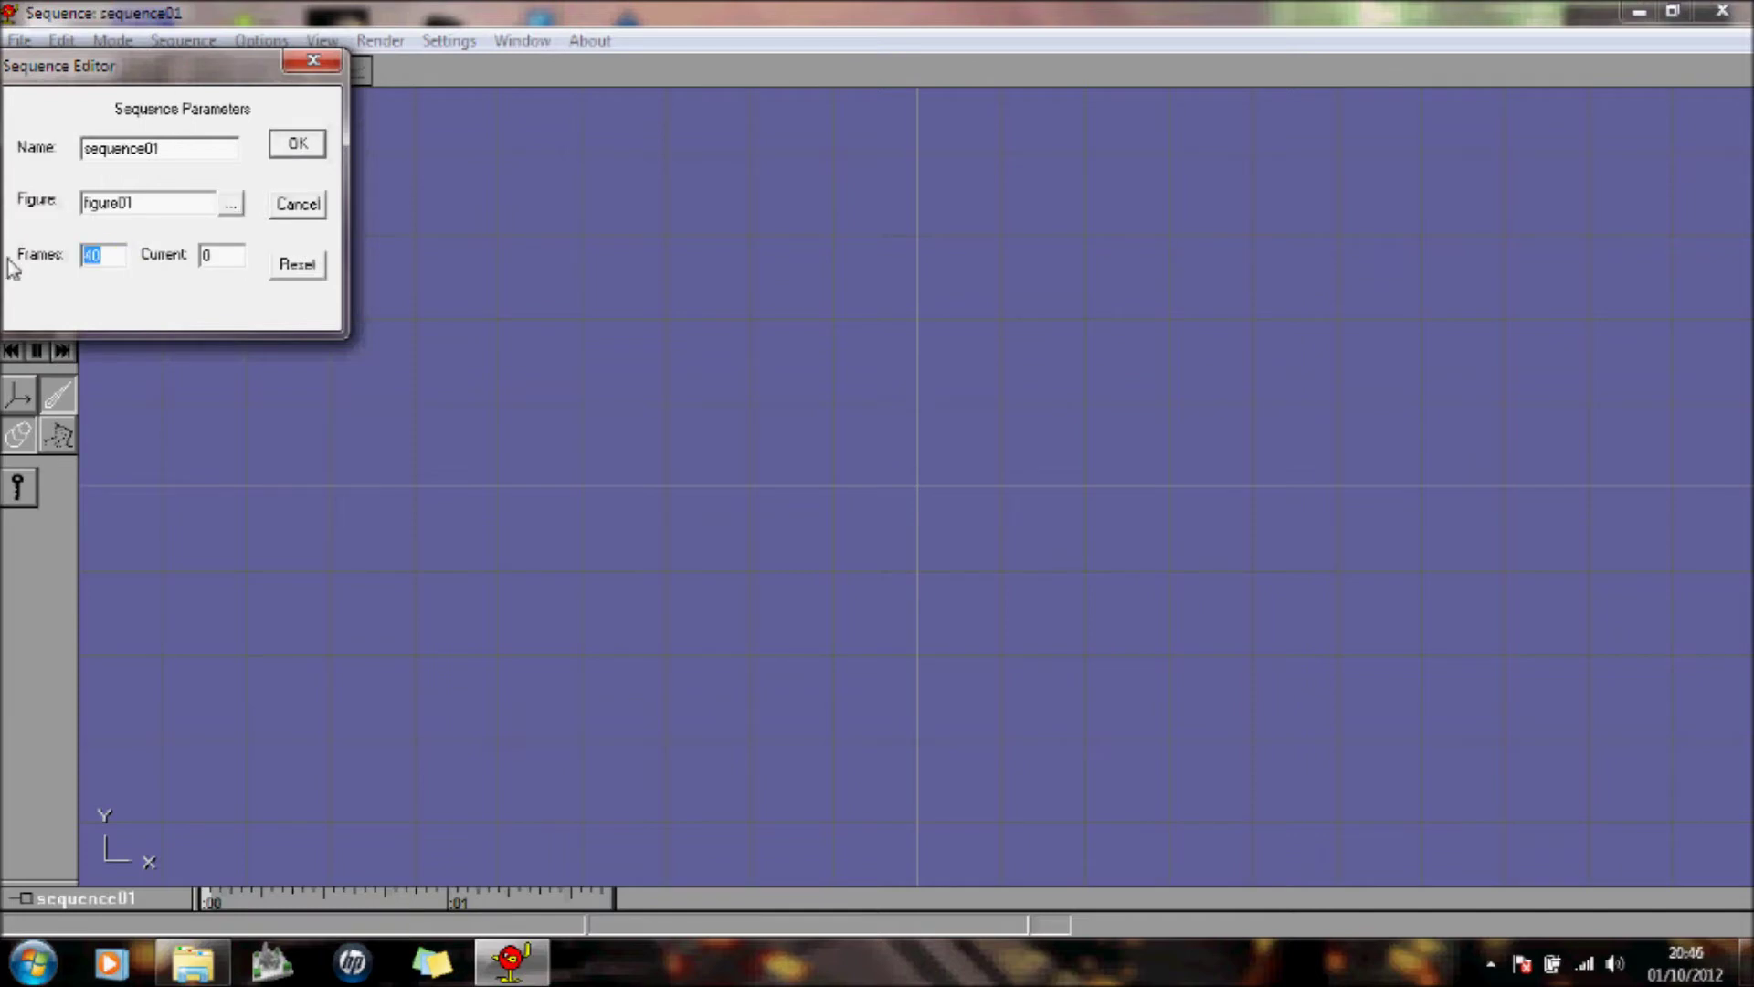
{"action": "type", "text": "70"}
{"action": "left_click", "coordinate": [298, 143]}
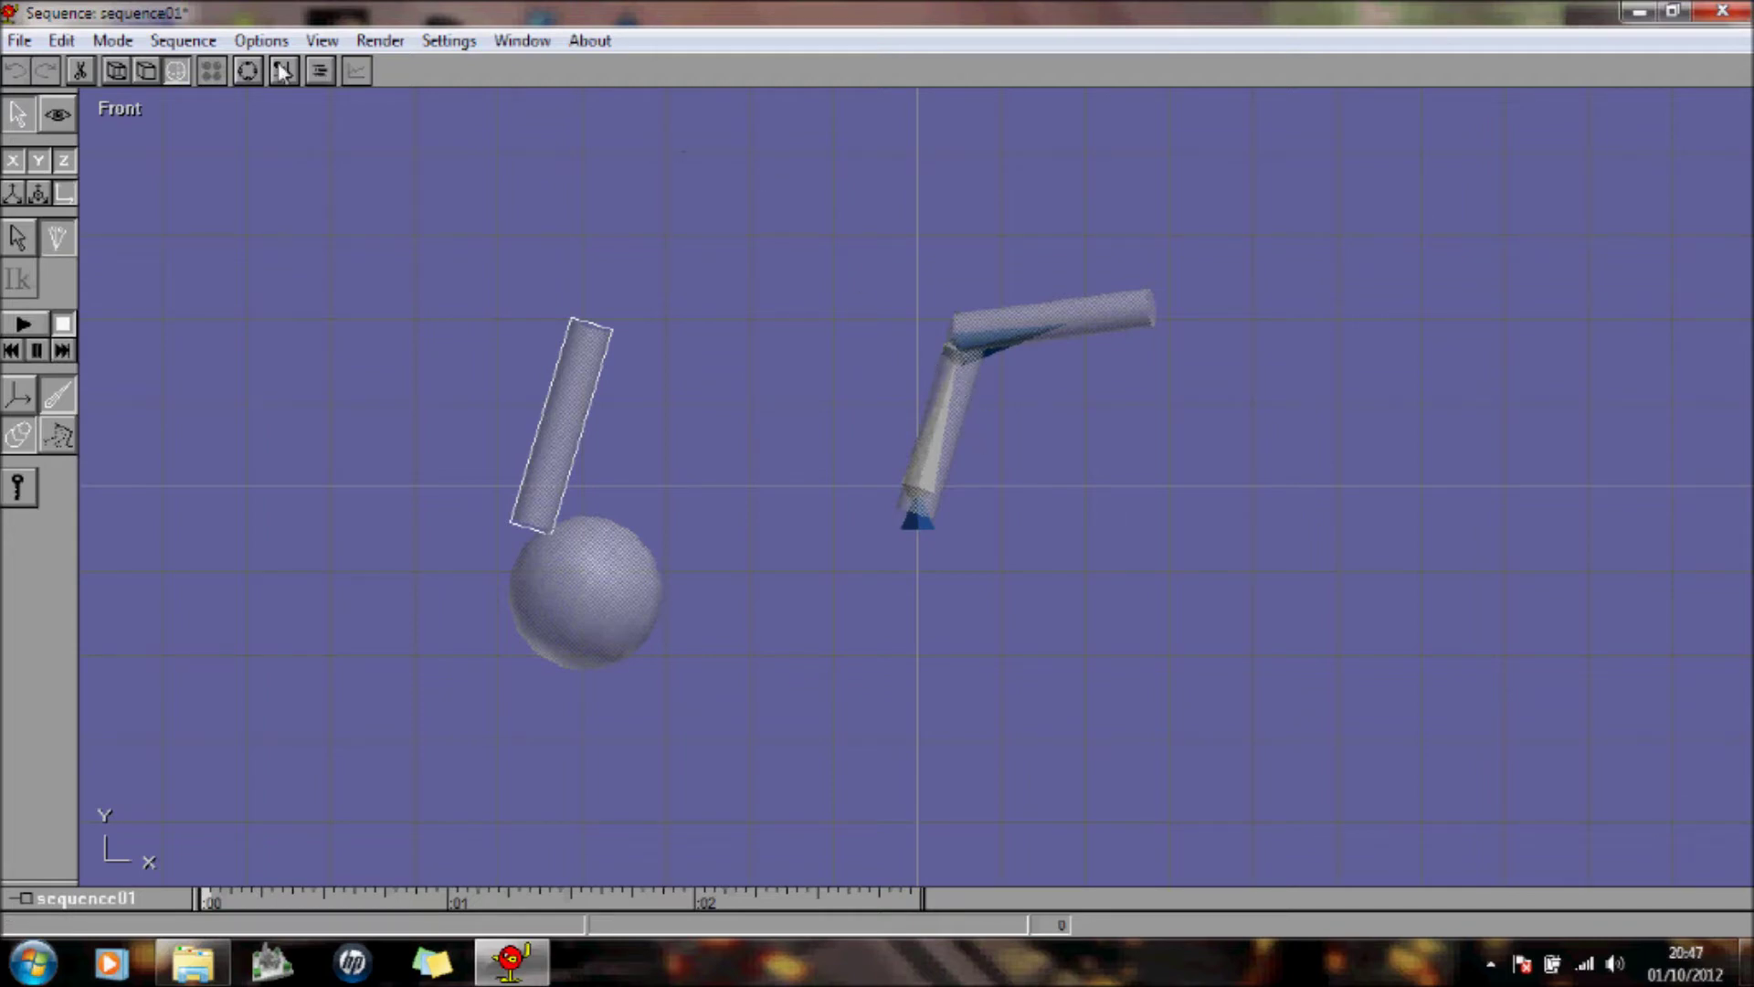
Step: Orbit the view into an angled User view and turn on Show Axis
{"action": "left_click", "coordinate": [248, 71]}
{"action": "mouse_move", "coordinate": [1055, 397]}
{"action": "left_mouse_down"}
{"action": "mouse_move", "coordinate": [1035, 539]}
{"action": "mouse_move", "coordinate": [1073, 346]}
{"action": "mouse_move", "coordinate": [1133, 396]}
{"action": "mouse_move", "coordinate": [1009, 400]}
{"action": "mouse_move", "coordinate": [1085, 395]}
{"action": "mouse_move", "coordinate": [1042, 395]}
{"action": "mouse_move", "coordinate": [1018, 423]}
{"action": "mouse_move", "coordinate": [1069, 424]}
{"action": "left_mouse_up"}
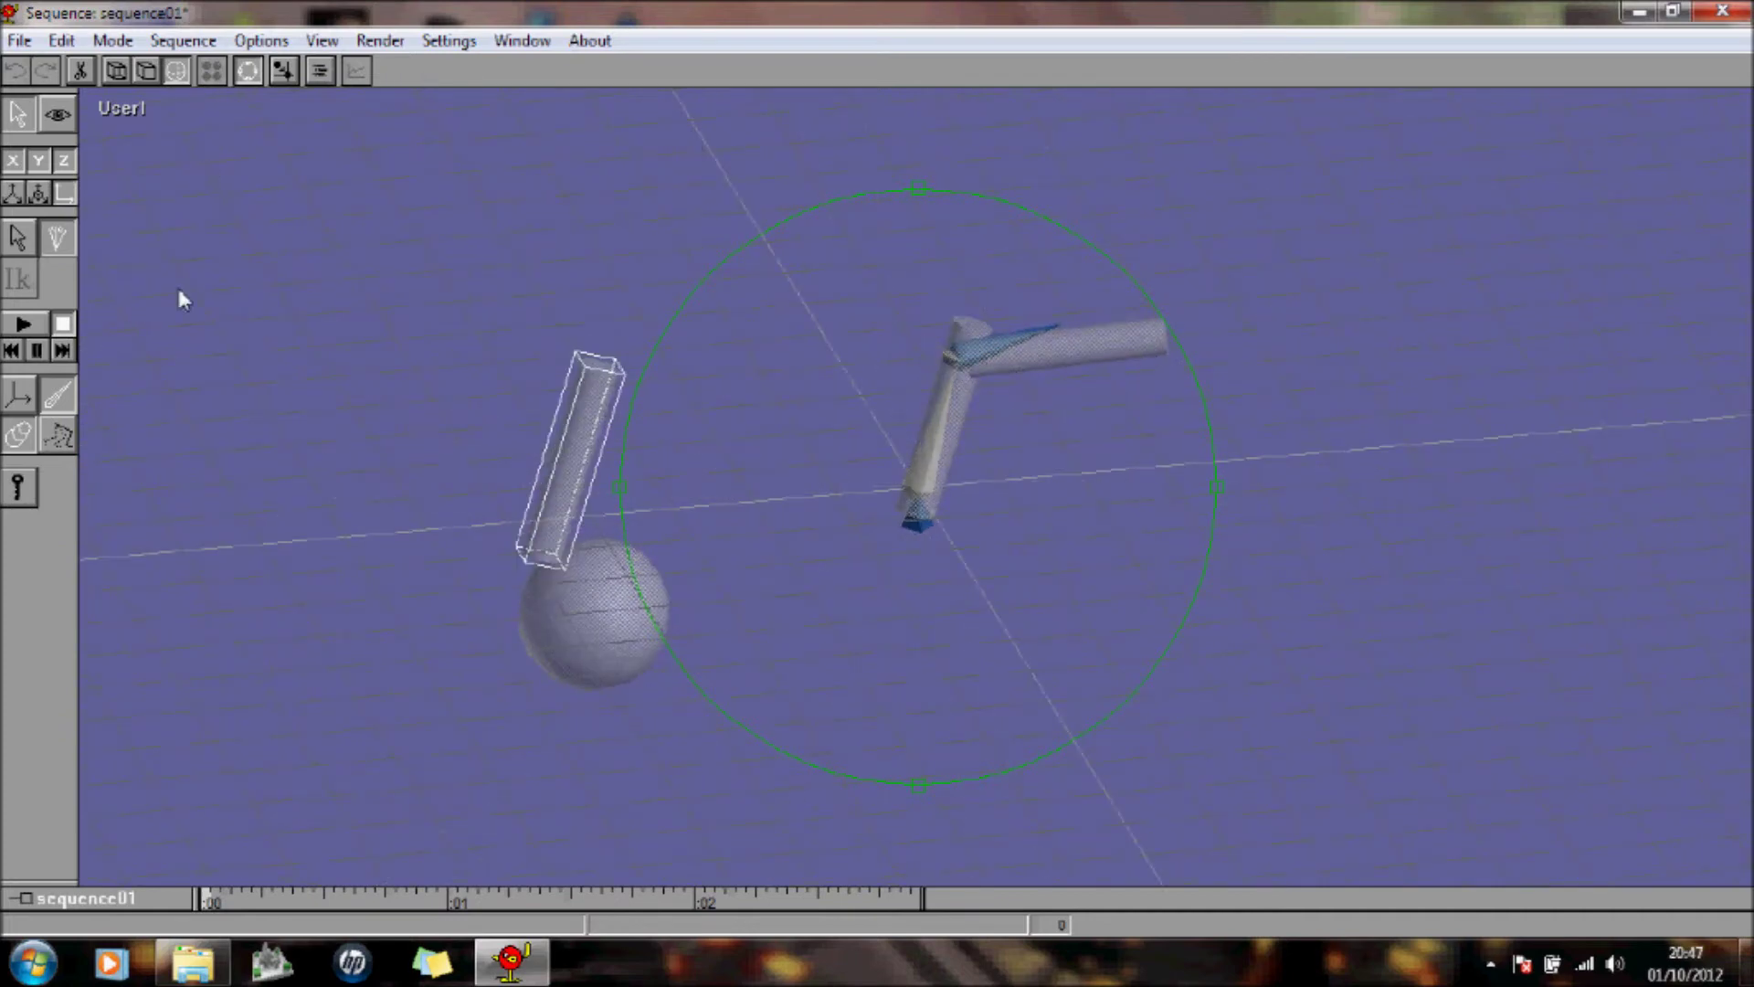
{"action": "left_click", "coordinate": [19, 400]}
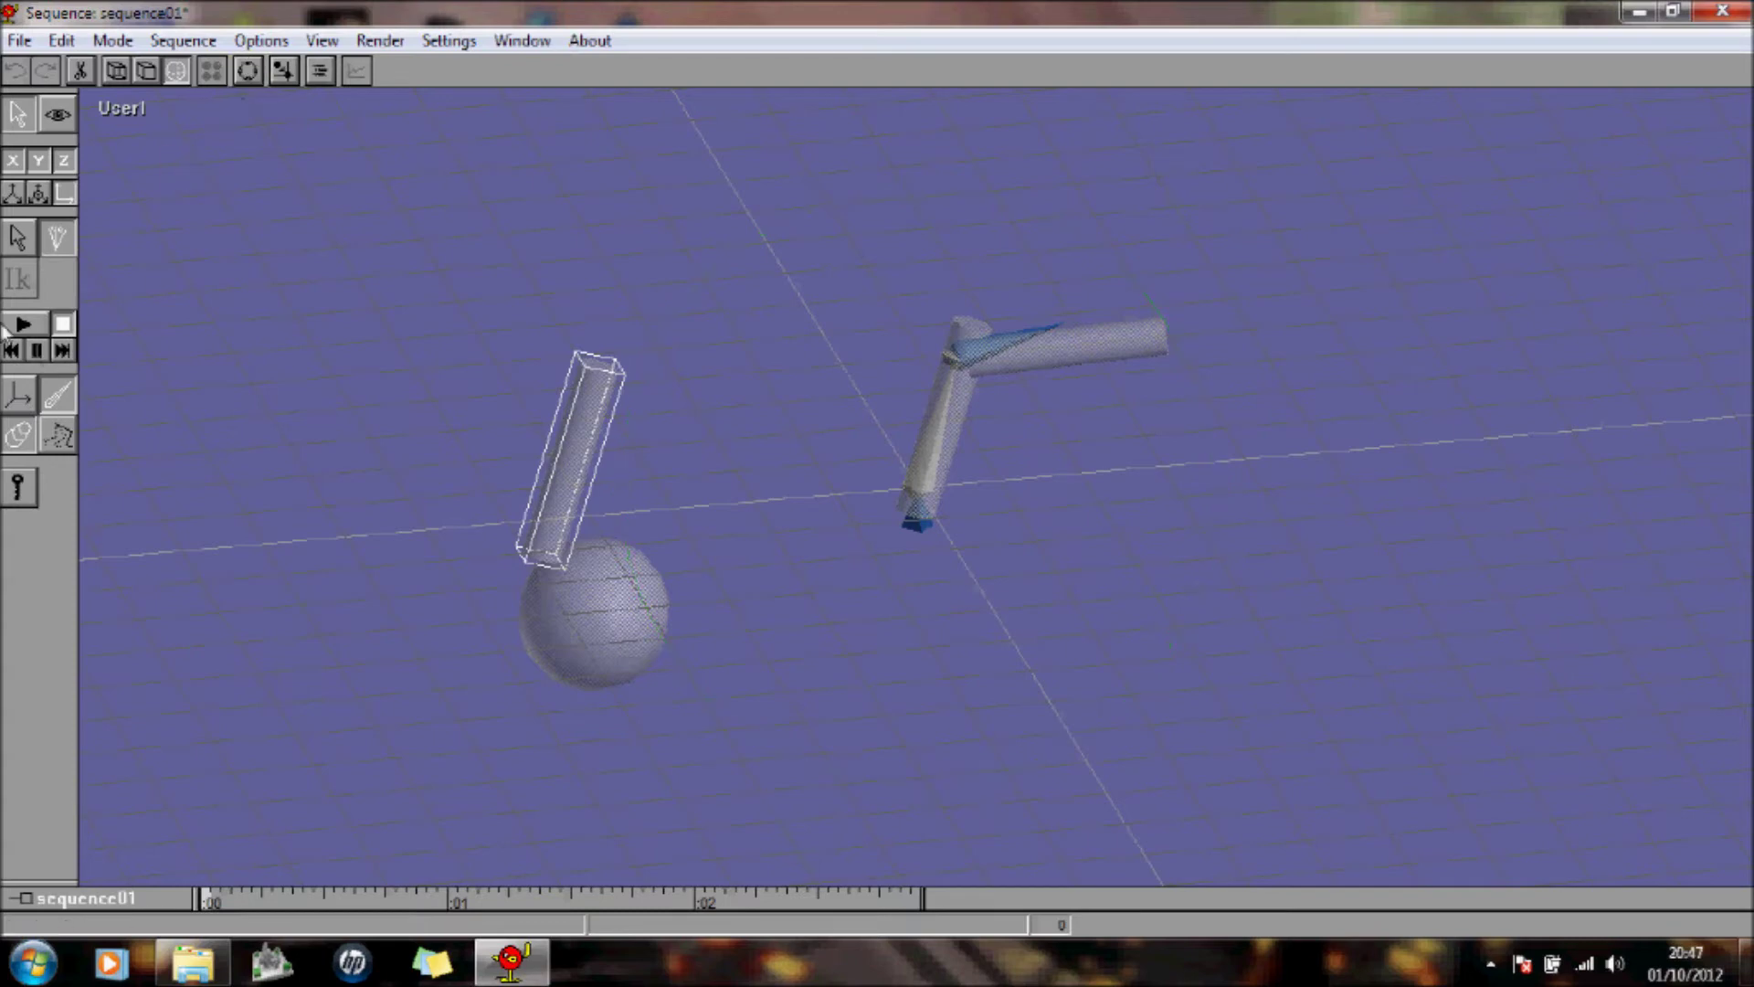
{"action": "left_click", "coordinate": [18, 400]}
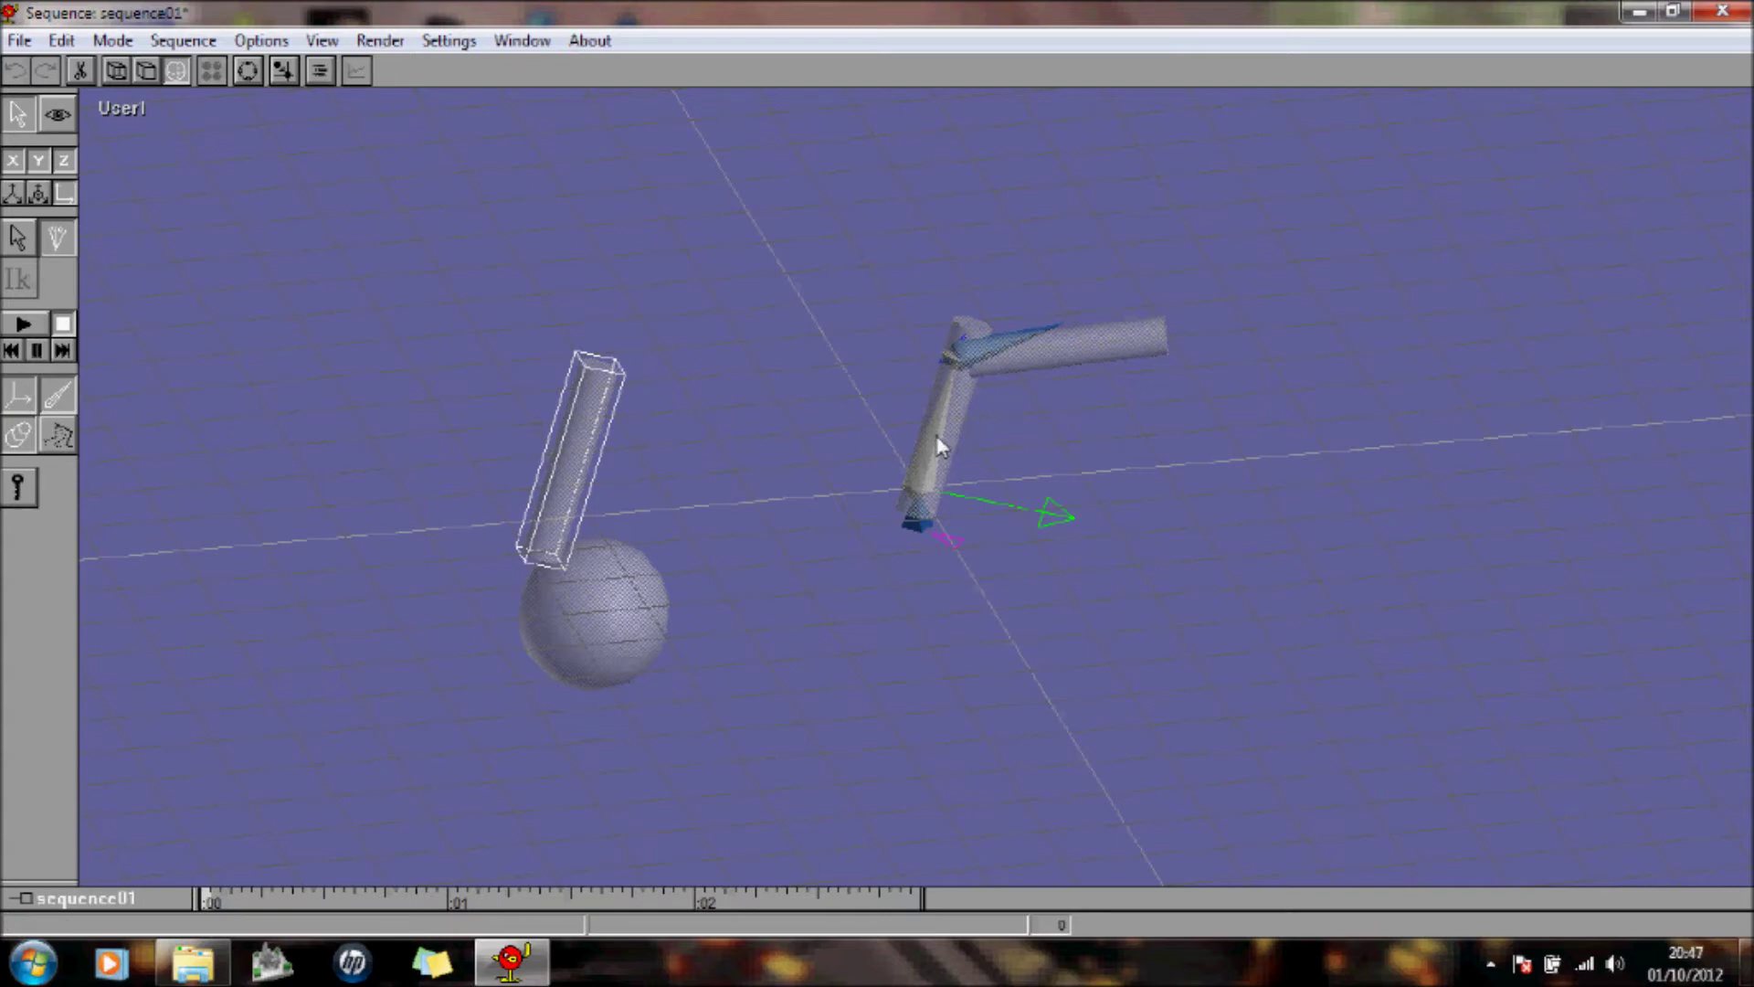
Step: Give bone01 X Free with No Limits, then rotate it to -13.8 about X
{"action": "left_click", "coordinate": [320, 70]}
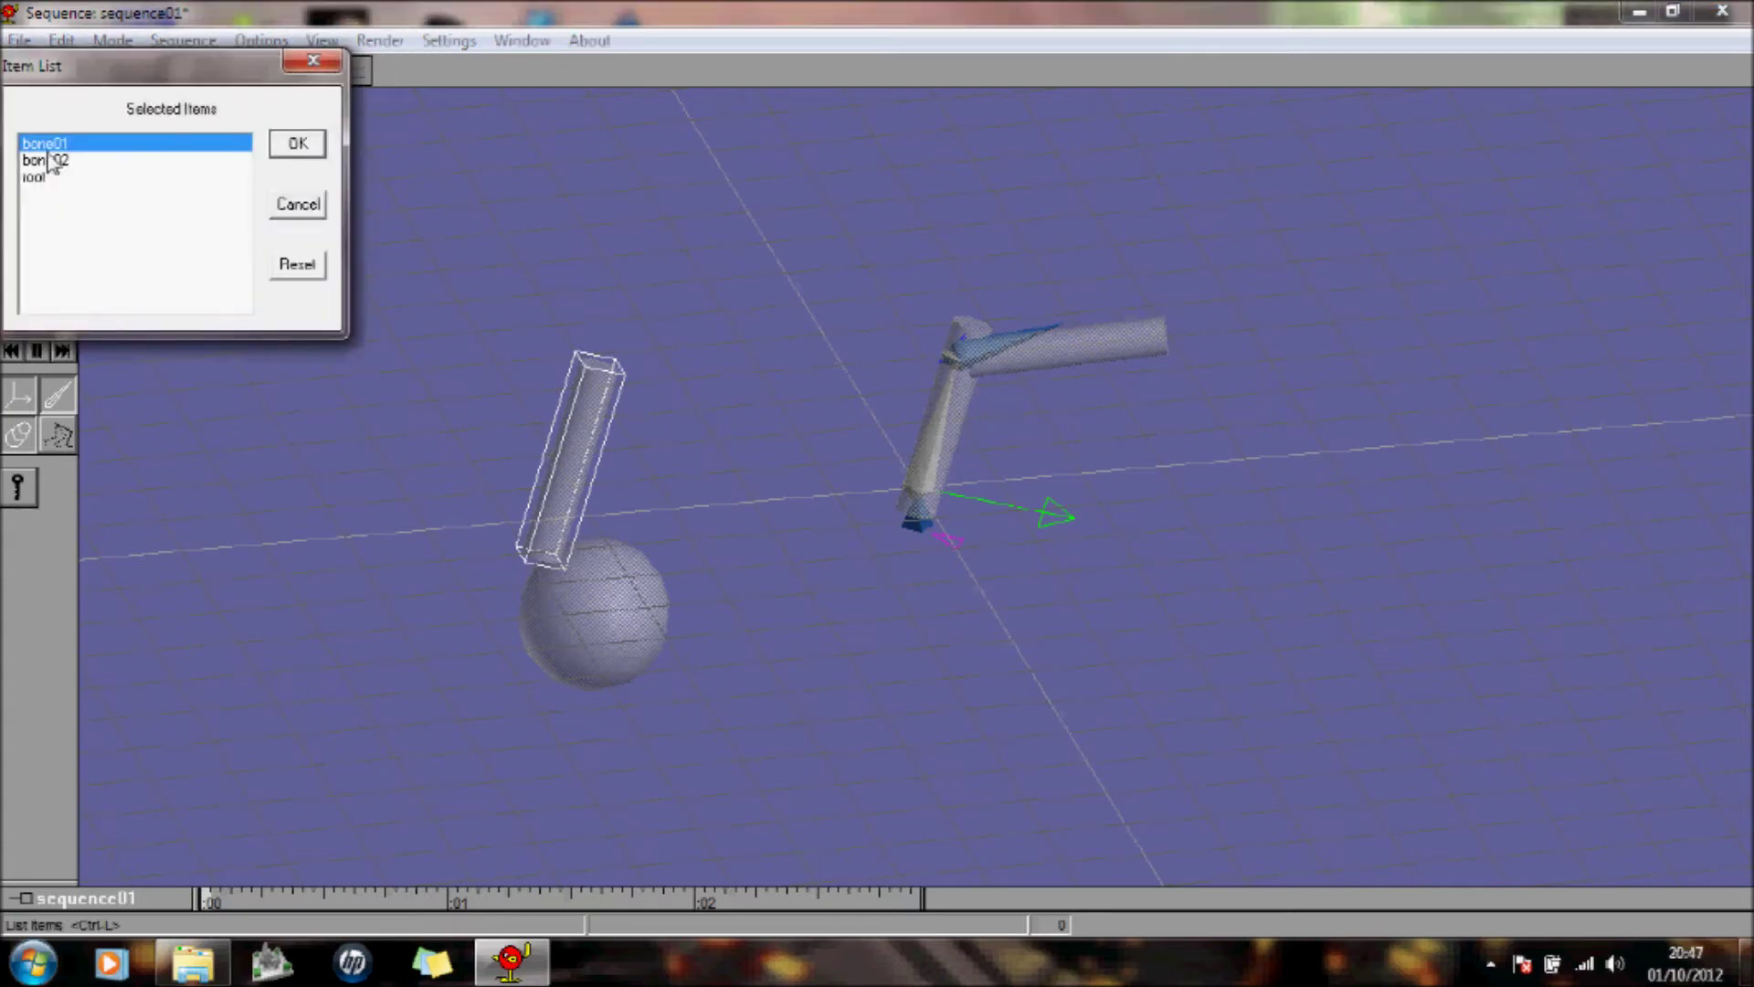
{"action": "left_click", "coordinate": [298, 143]}
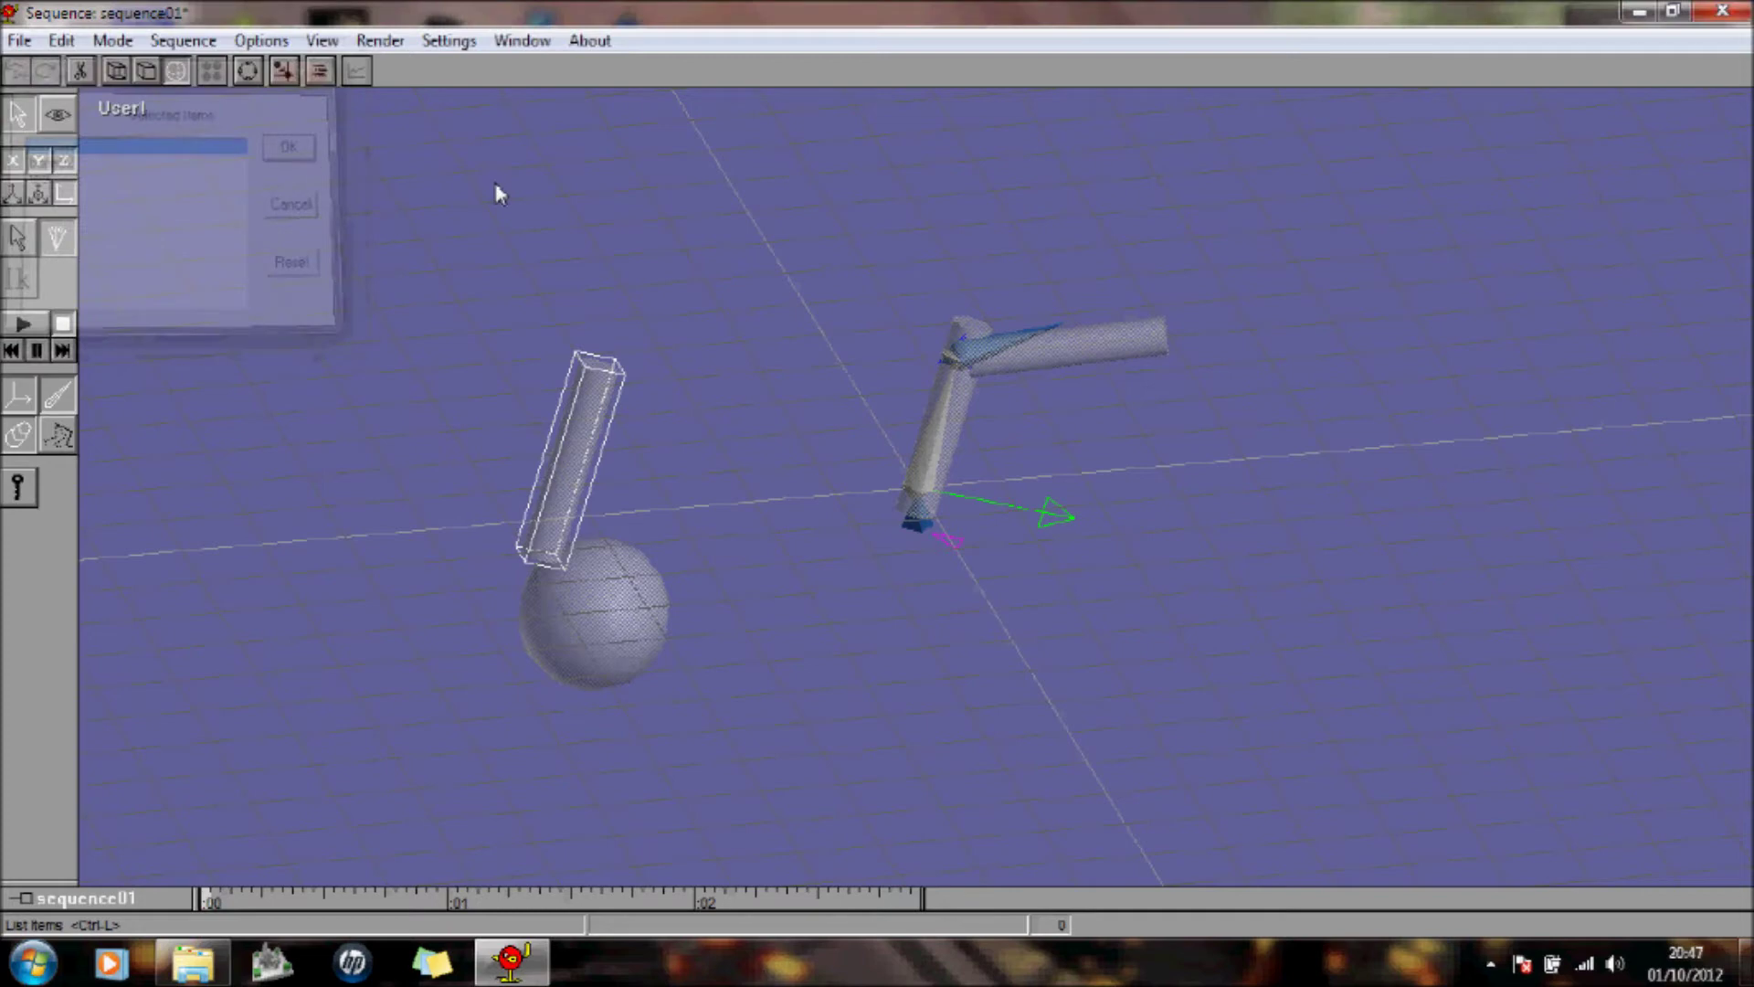
{"action": "double_click", "coordinate": [936, 396]}
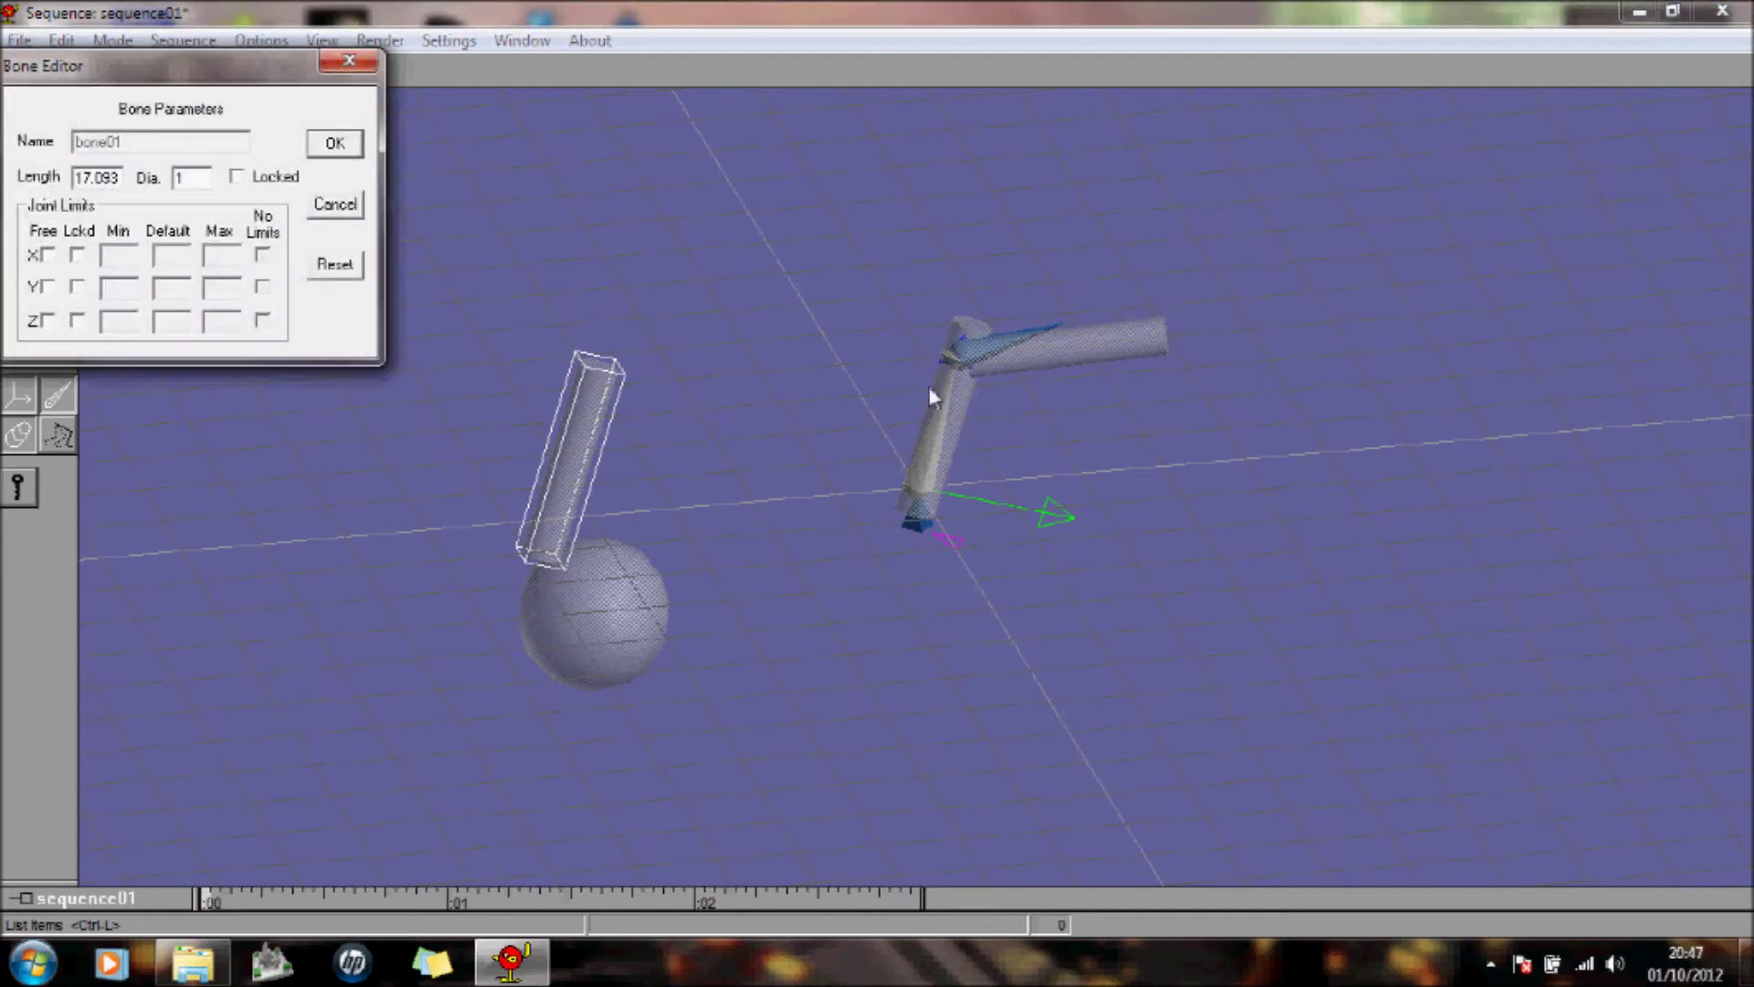
{"action": "left_click", "coordinate": [47, 256]}
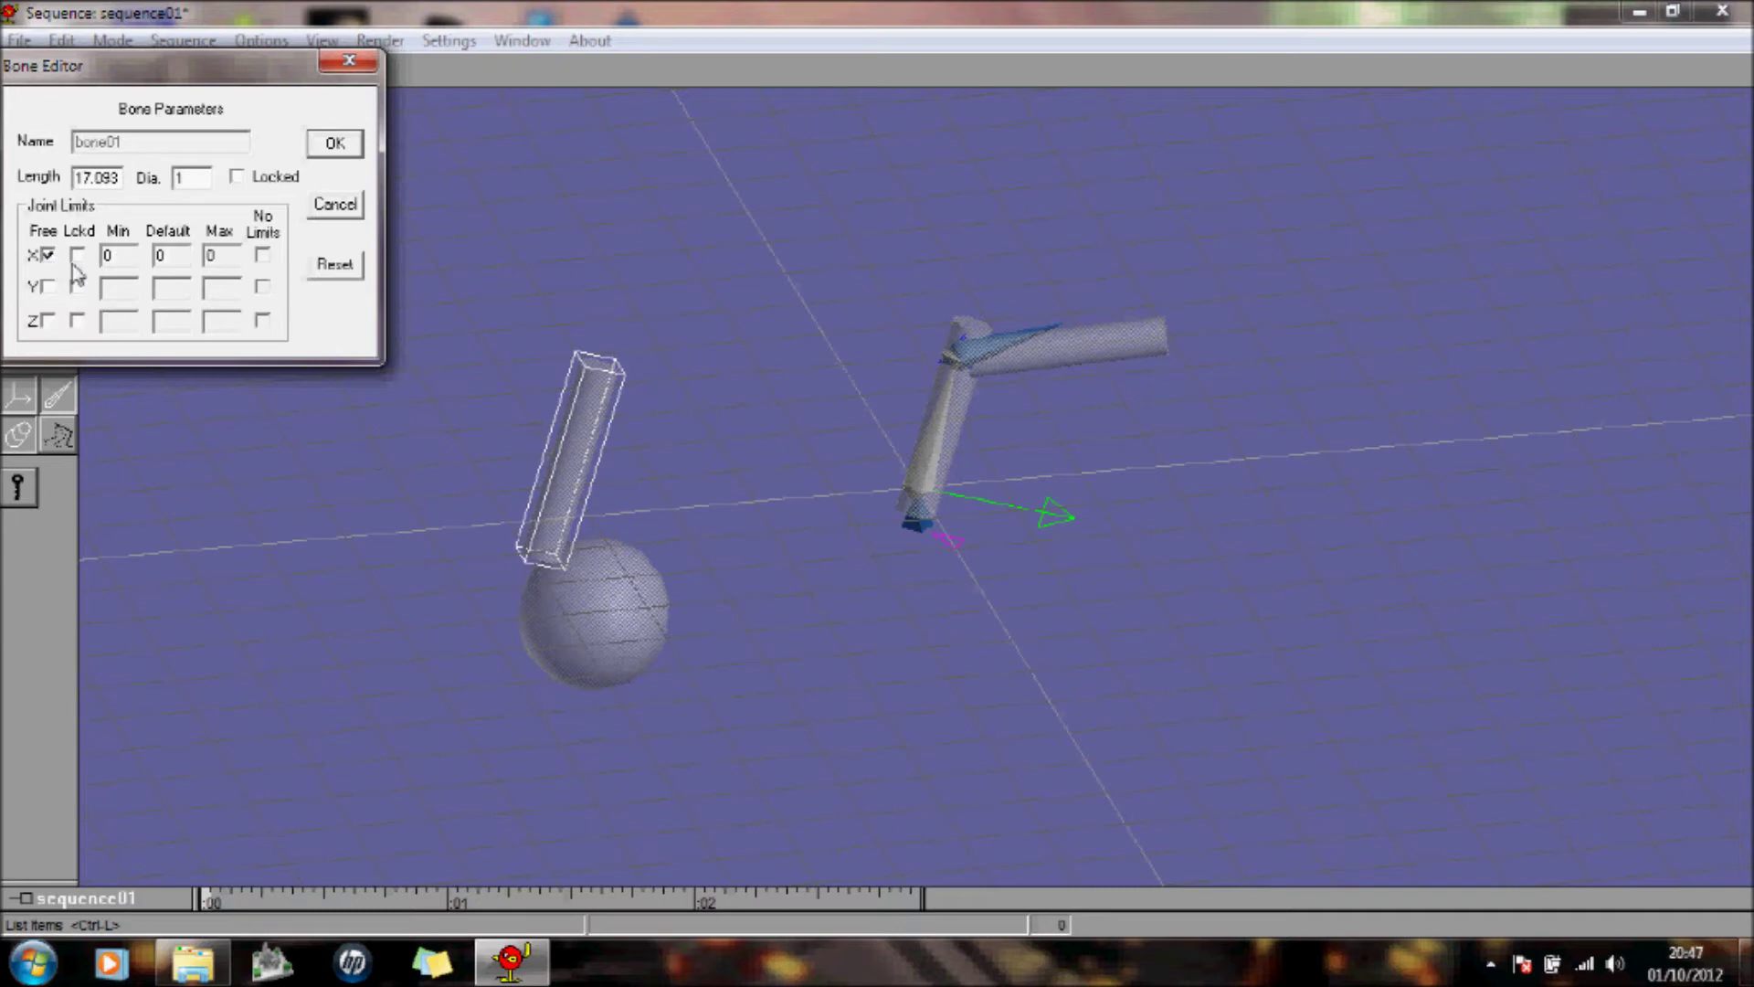
{"action": "left_click", "coordinate": [262, 256]}
{"action": "left_click", "coordinate": [335, 143]}
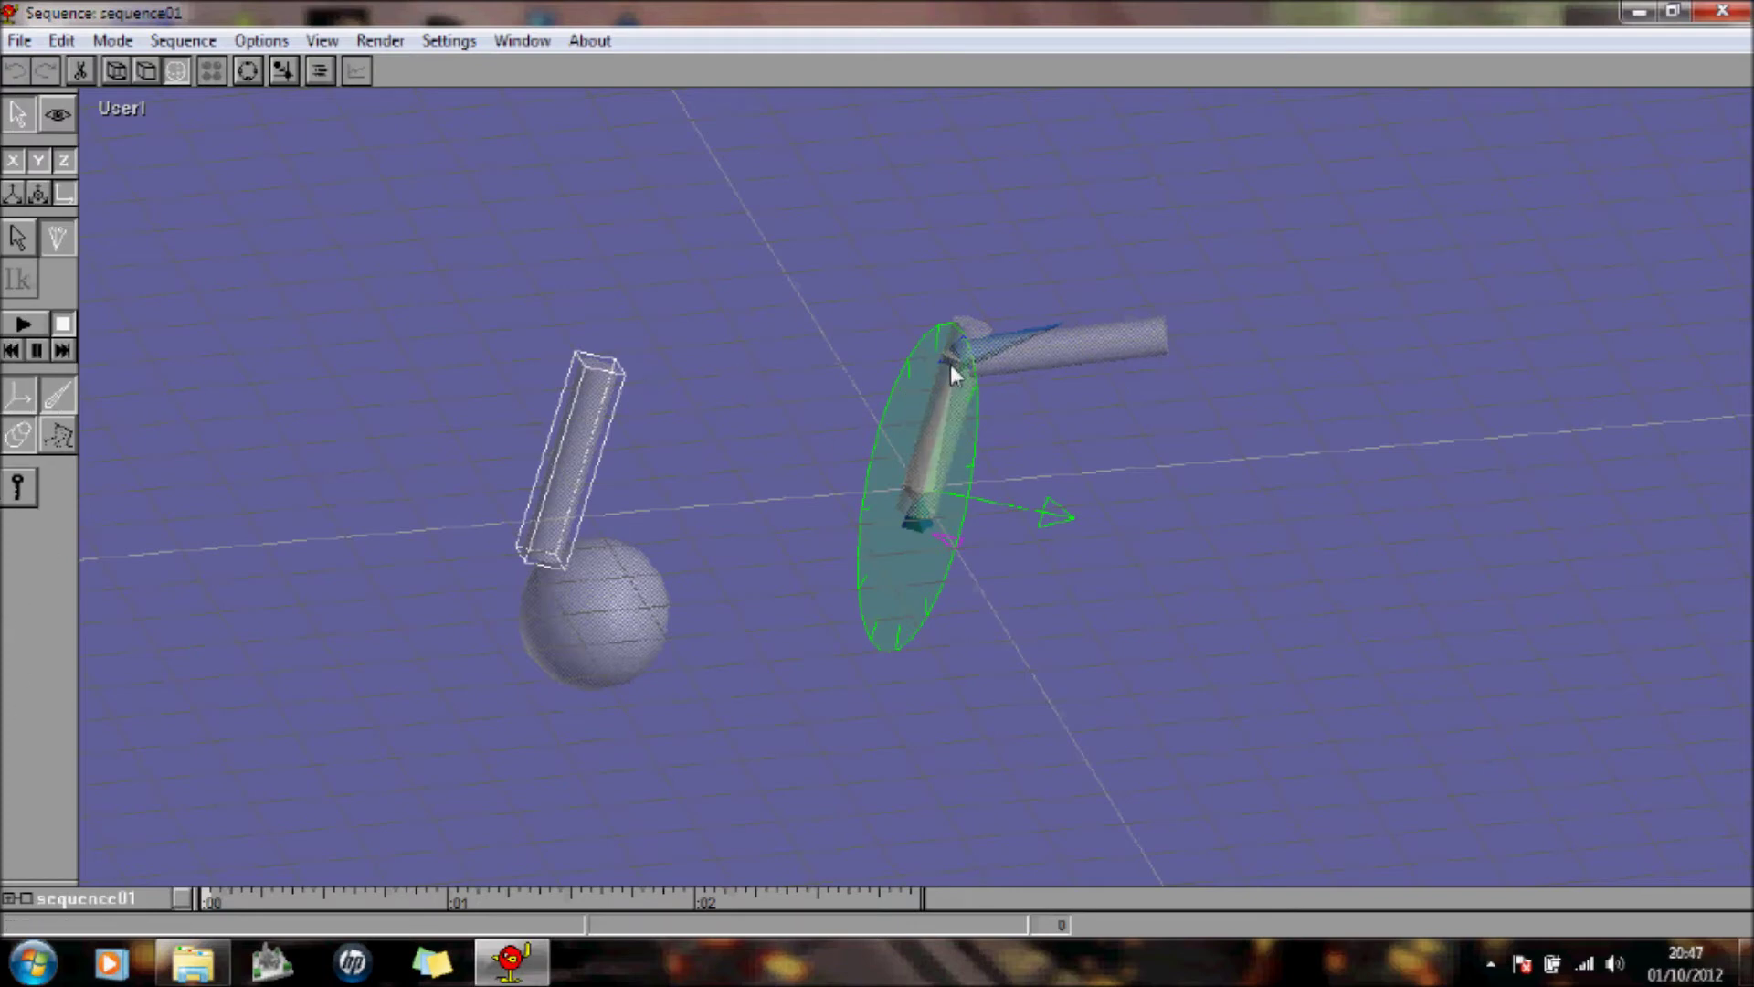
{"action": "left_click_drag", "start_coordinate": [955, 366], "coordinate": [928, 400]}
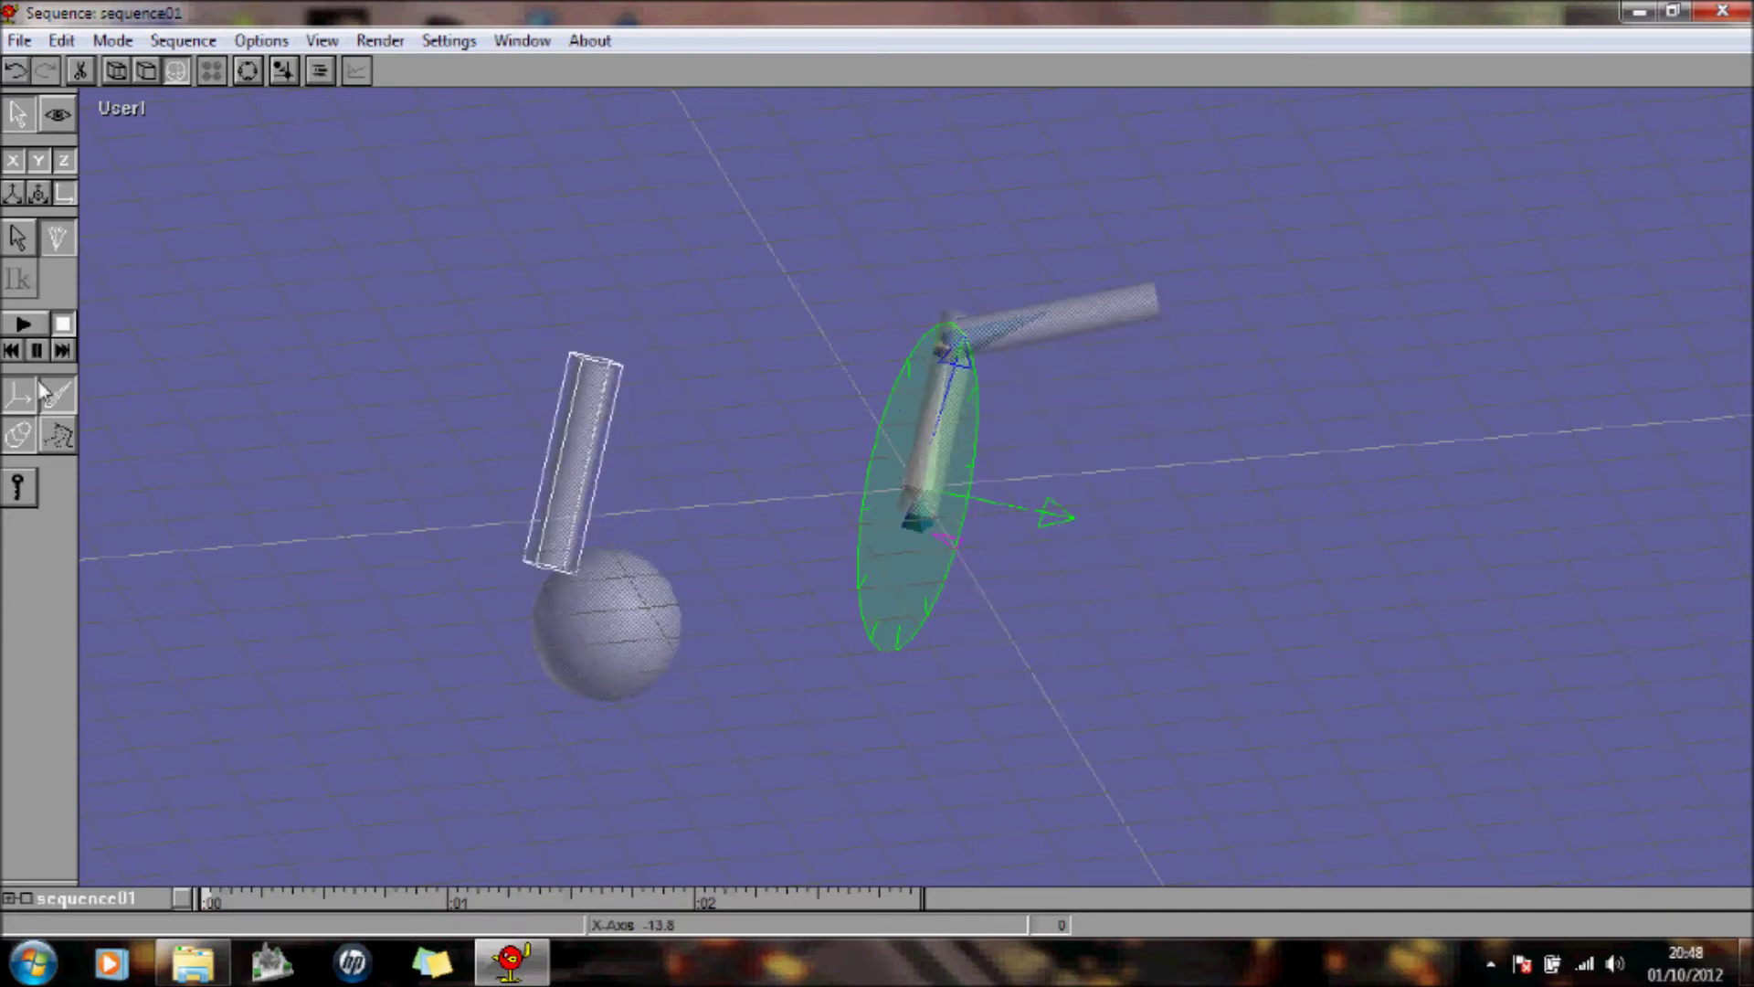
Step: With auto-key on, key bone01 swinging the arm around its joint at frames 6, 11 and 23
{"action": "left_click", "coordinate": [19, 487]}
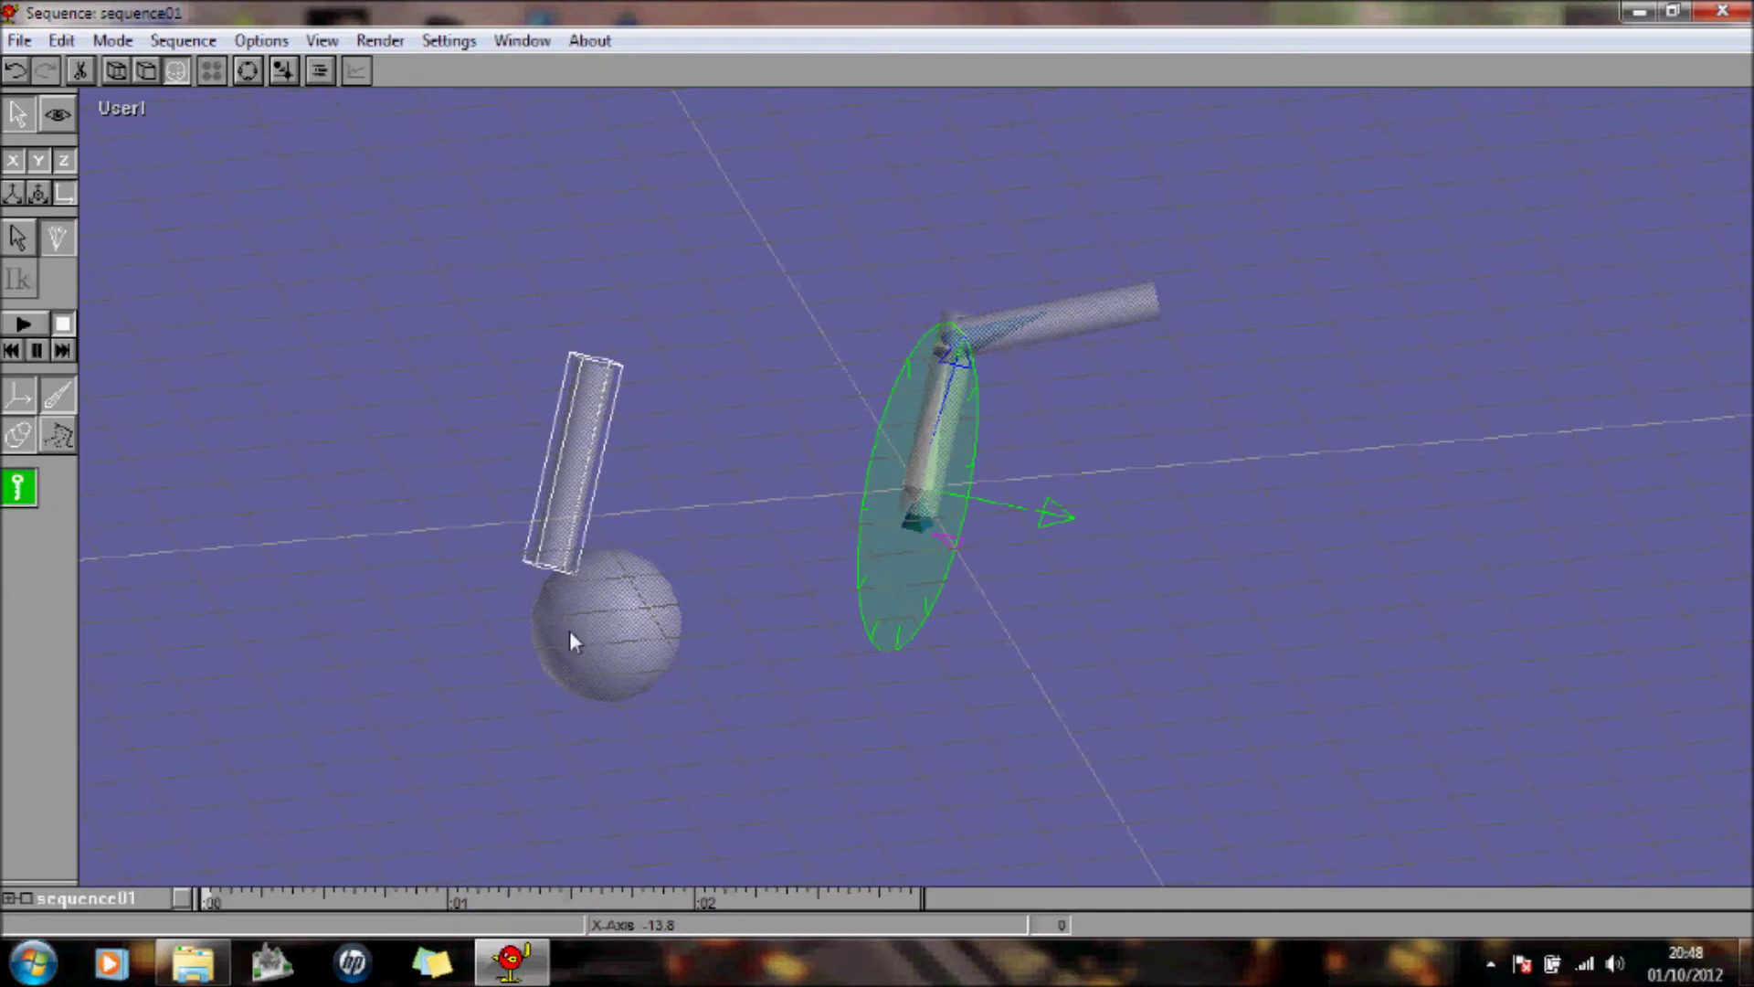
{"action": "left_click", "coordinate": [265, 897]}
{"action": "left_click_drag", "start_coordinate": [950, 325], "coordinate": [954, 391]}
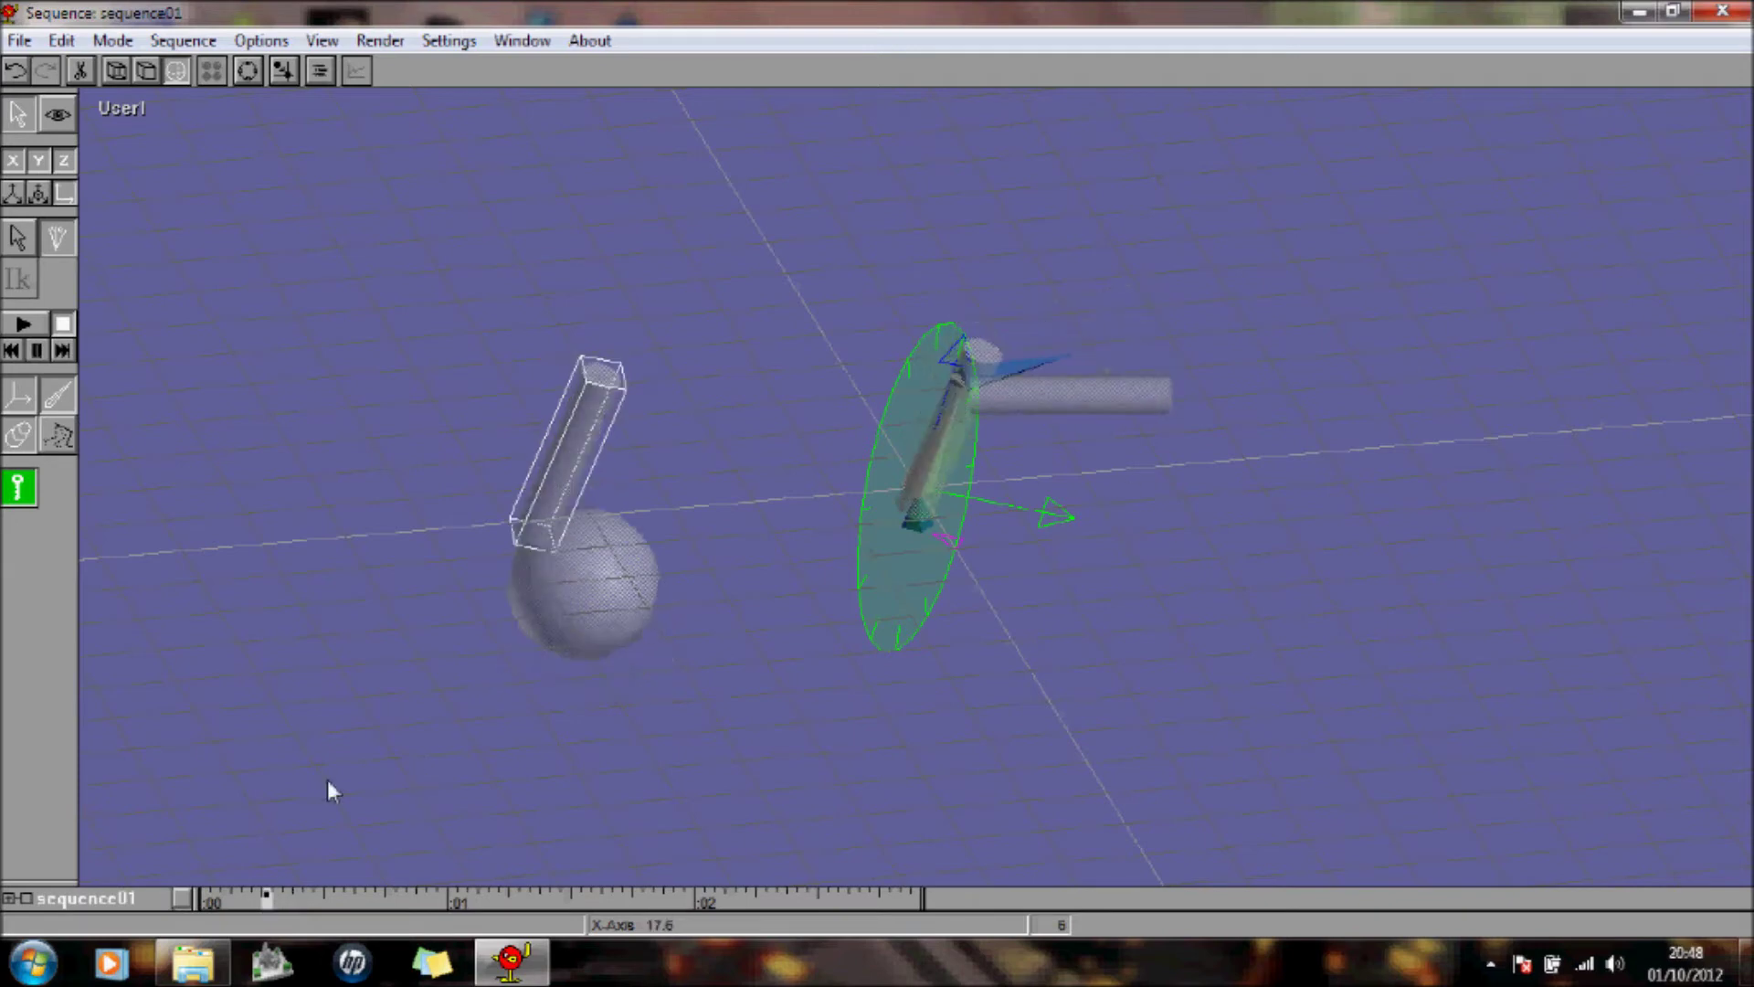
{"action": "left_click", "coordinate": [320, 898]}
{"action": "left_click_drag", "start_coordinate": [987, 388], "coordinate": [950, 493]}
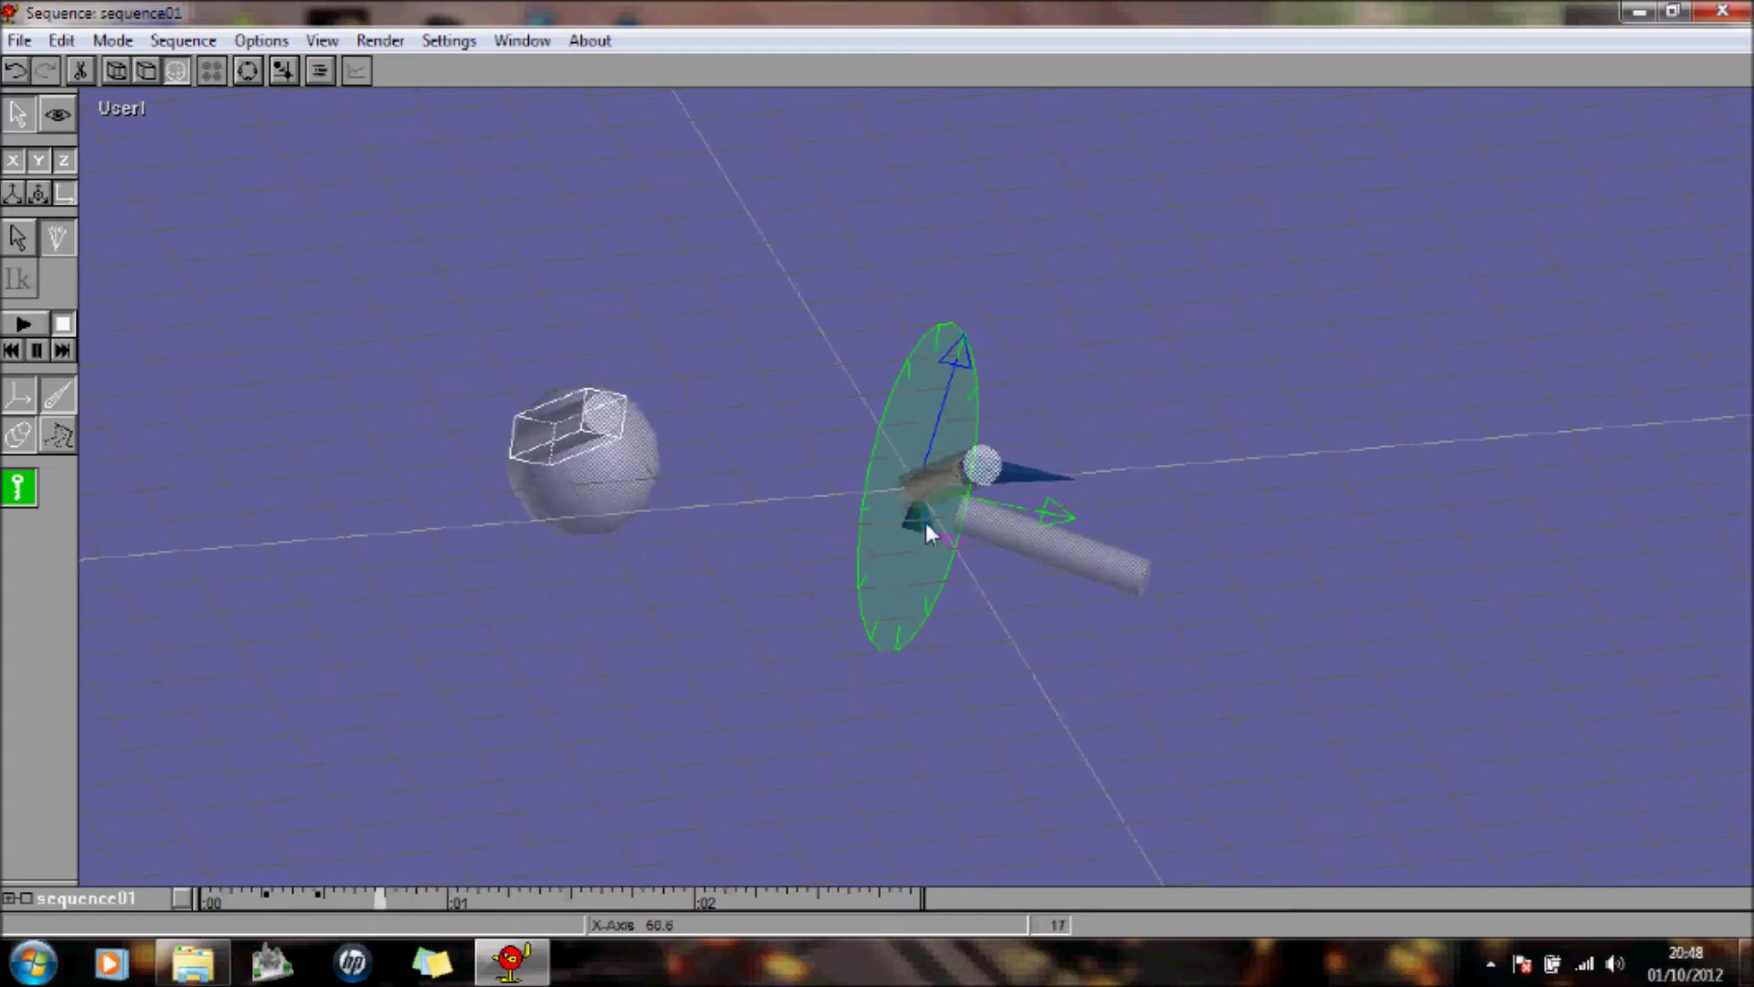
{"action": "left_click_drag", "start_coordinate": [976, 480], "coordinate": [939, 574]}
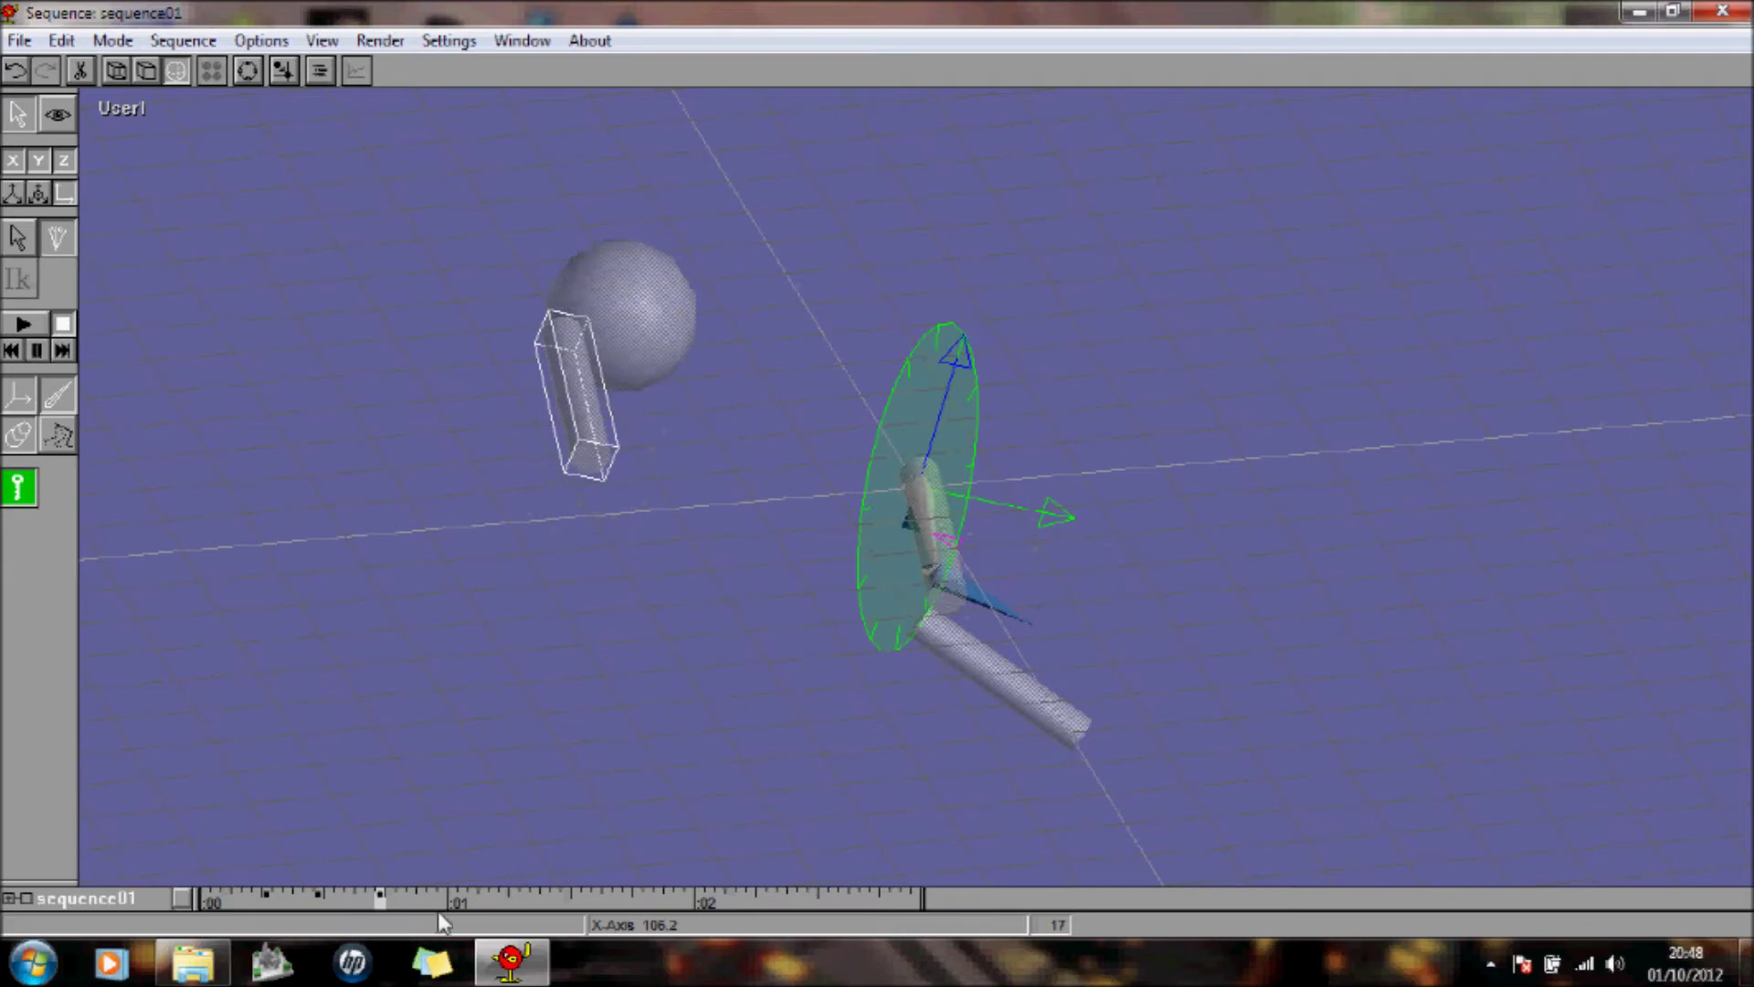
{"action": "left_click", "coordinate": [443, 897]}
{"action": "left_click_drag", "start_coordinate": [939, 580], "coordinate": [692, 794]}
Step: Key further arm poses at frames 29 and 69 (-42.5 on X), disable auto-key, and play back
{"action": "left_click", "coordinate": [504, 897]}
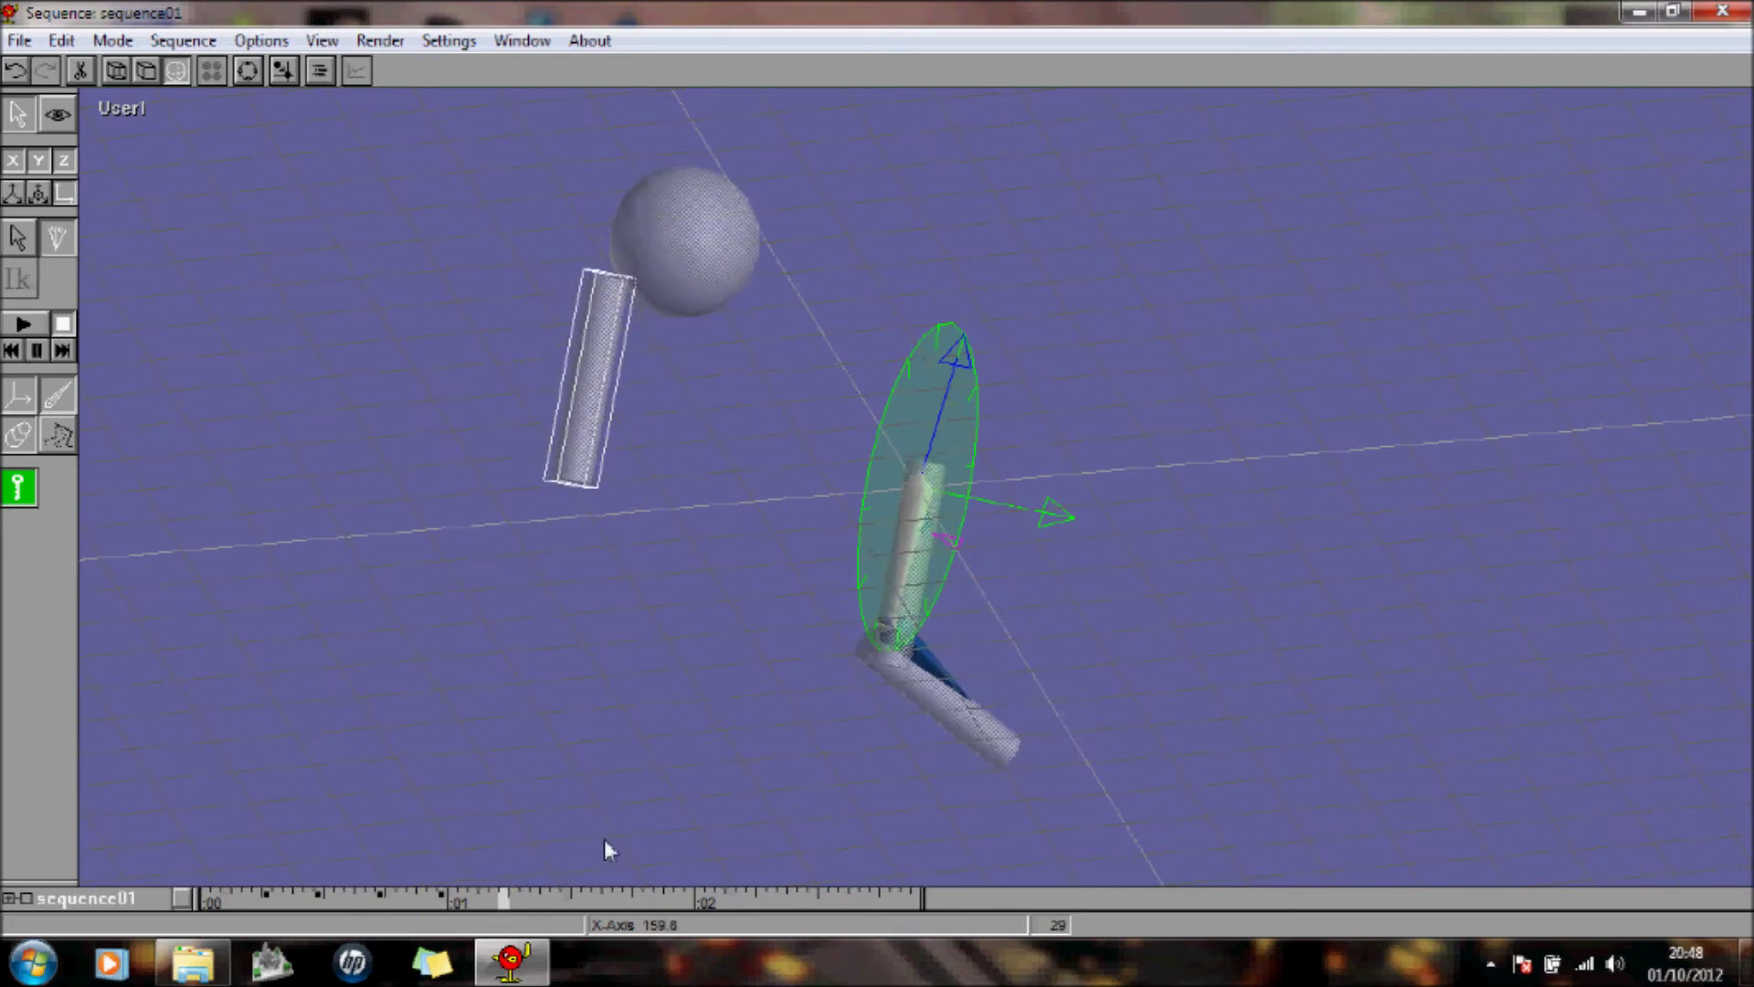
{"action": "left_click_drag", "start_coordinate": [879, 665], "coordinate": [792, 546]}
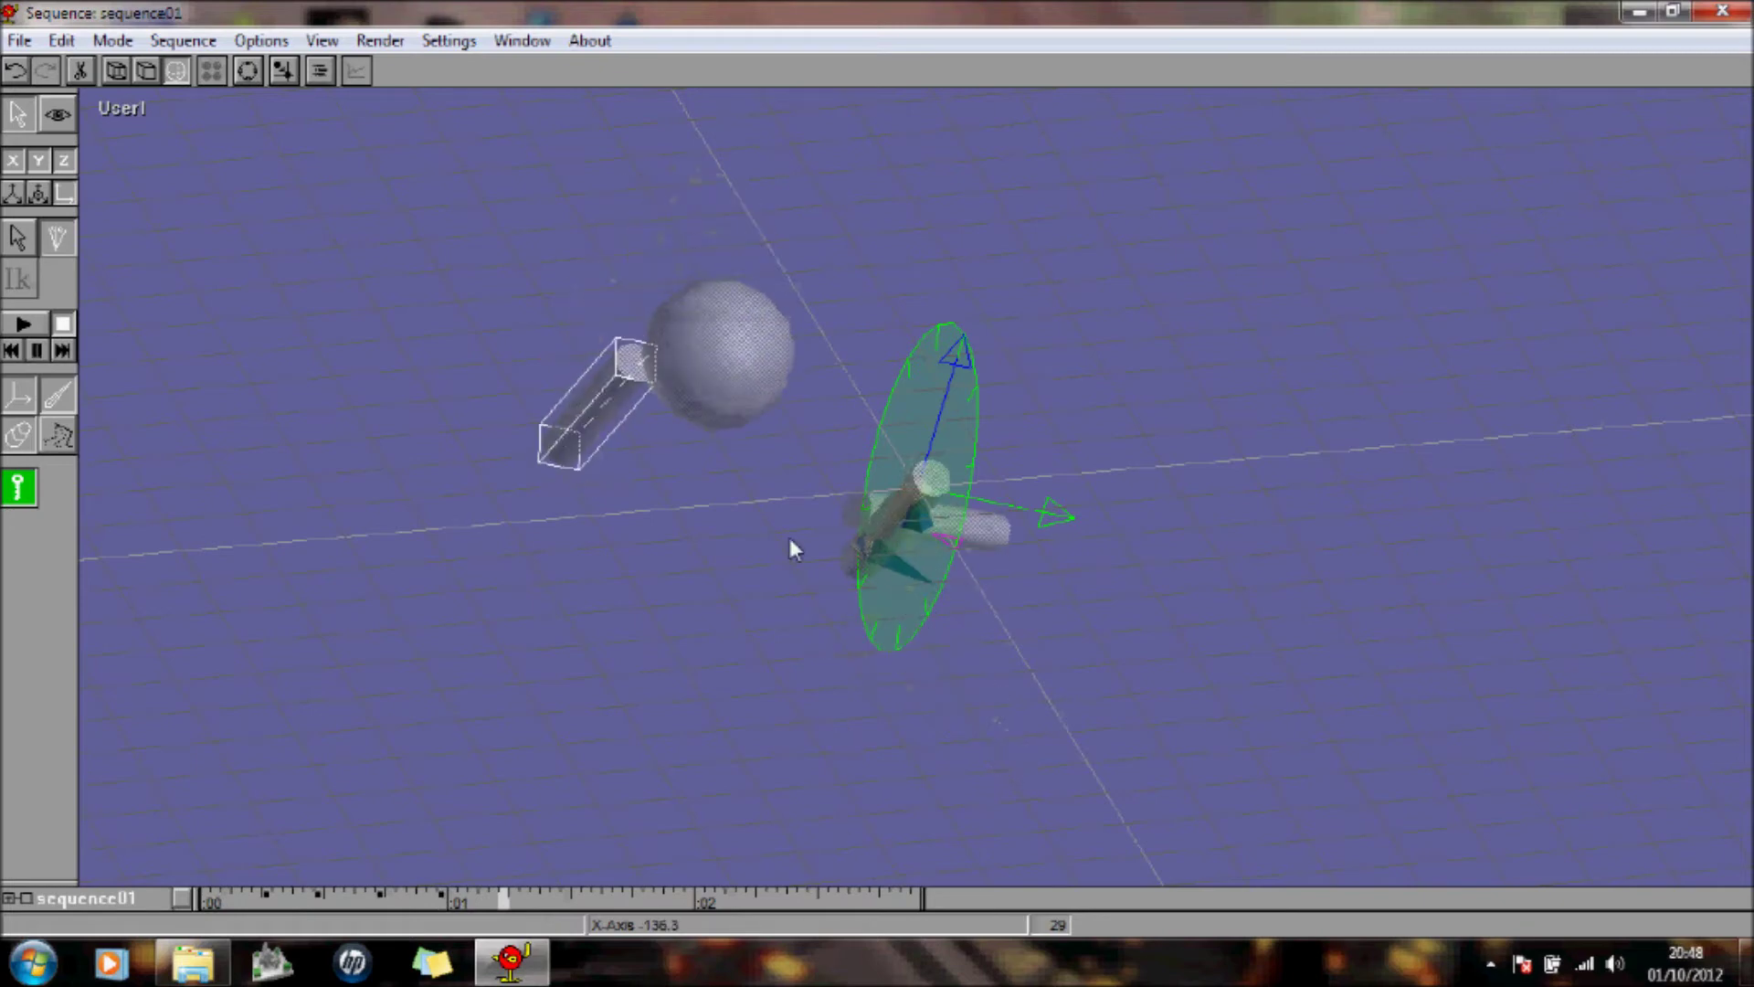
{"action": "left_click", "coordinate": [917, 897]}
{"action": "left_click_drag", "start_coordinate": [879, 574], "coordinate": [919, 377]}
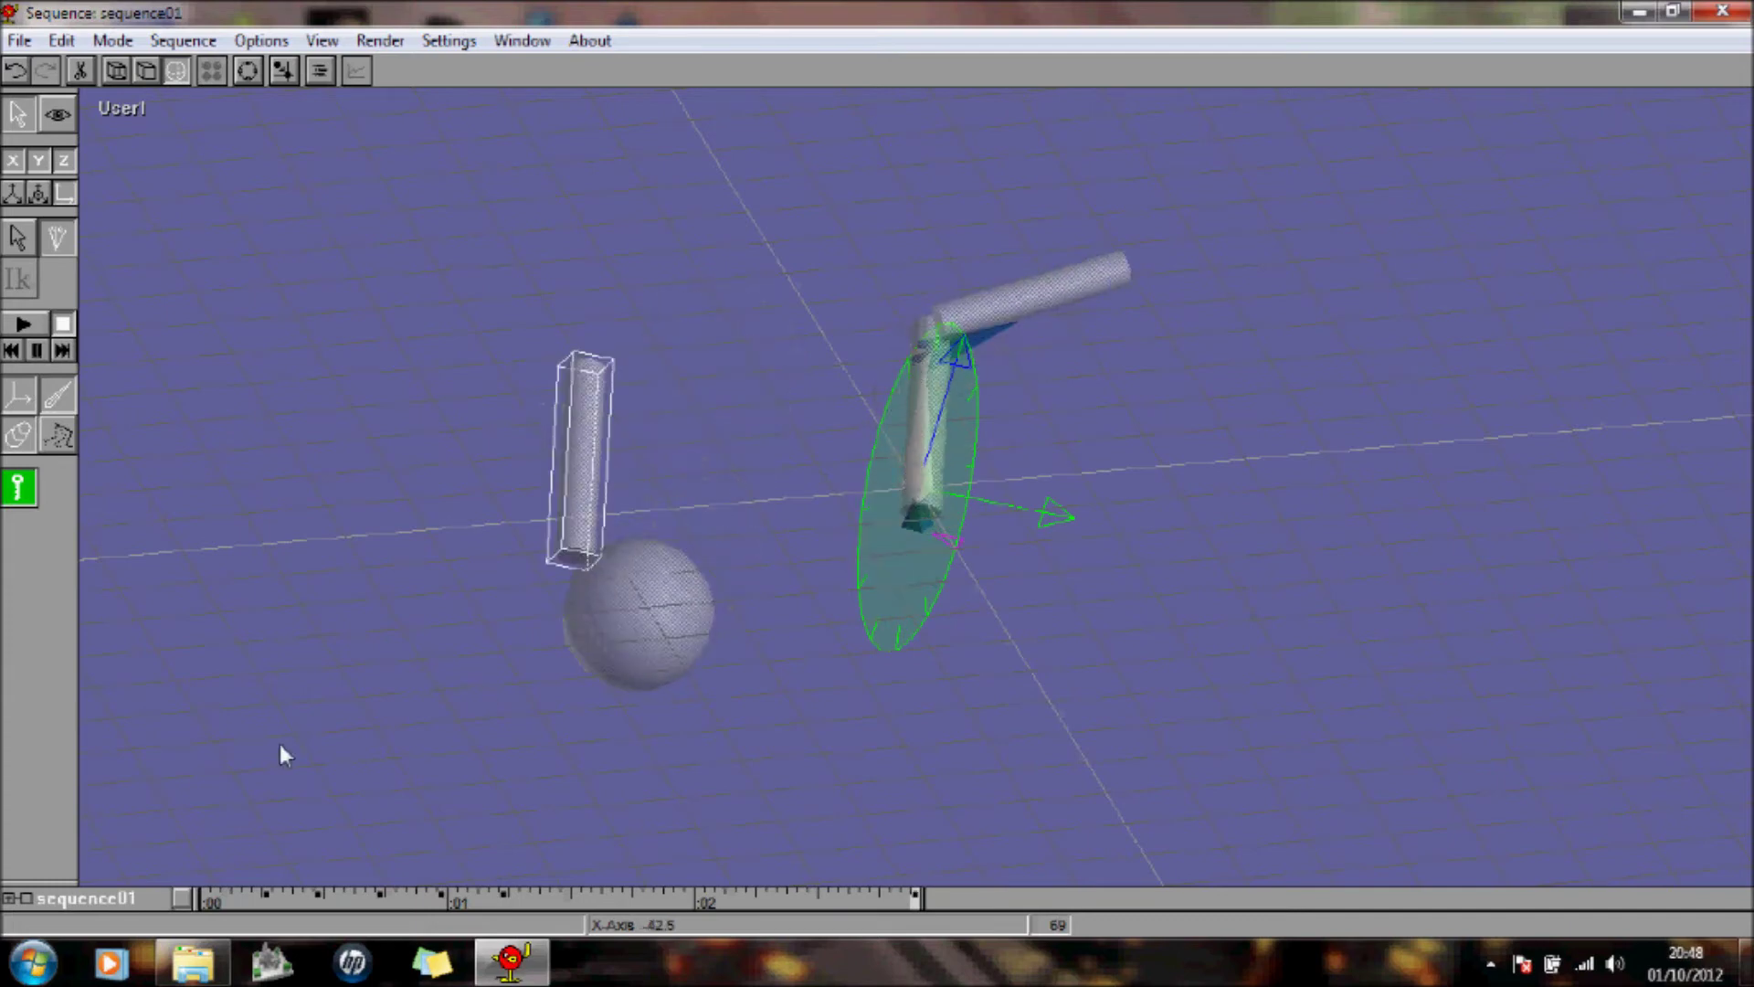
{"action": "left_click", "coordinate": [18, 487]}
{"action": "left_click", "coordinate": [26, 326]}
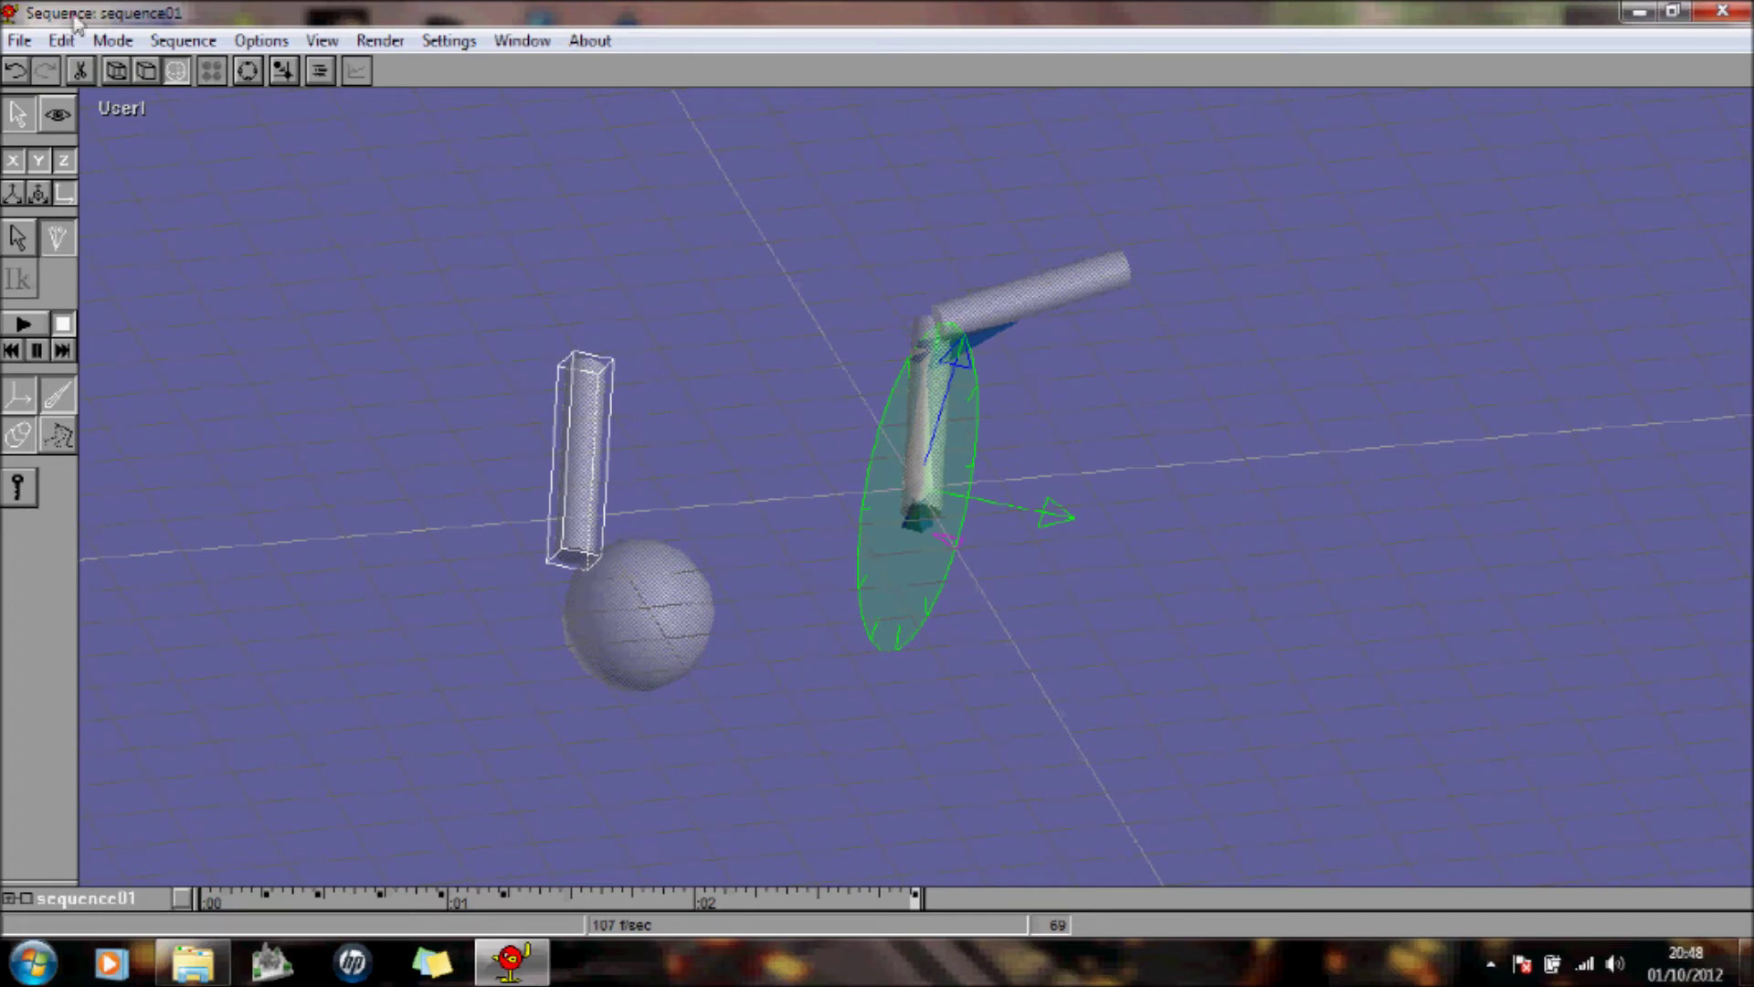
Step: Switch to Scene mode and start adding a figure, choosing figure01
{"action": "left_click", "coordinate": [112, 41]}
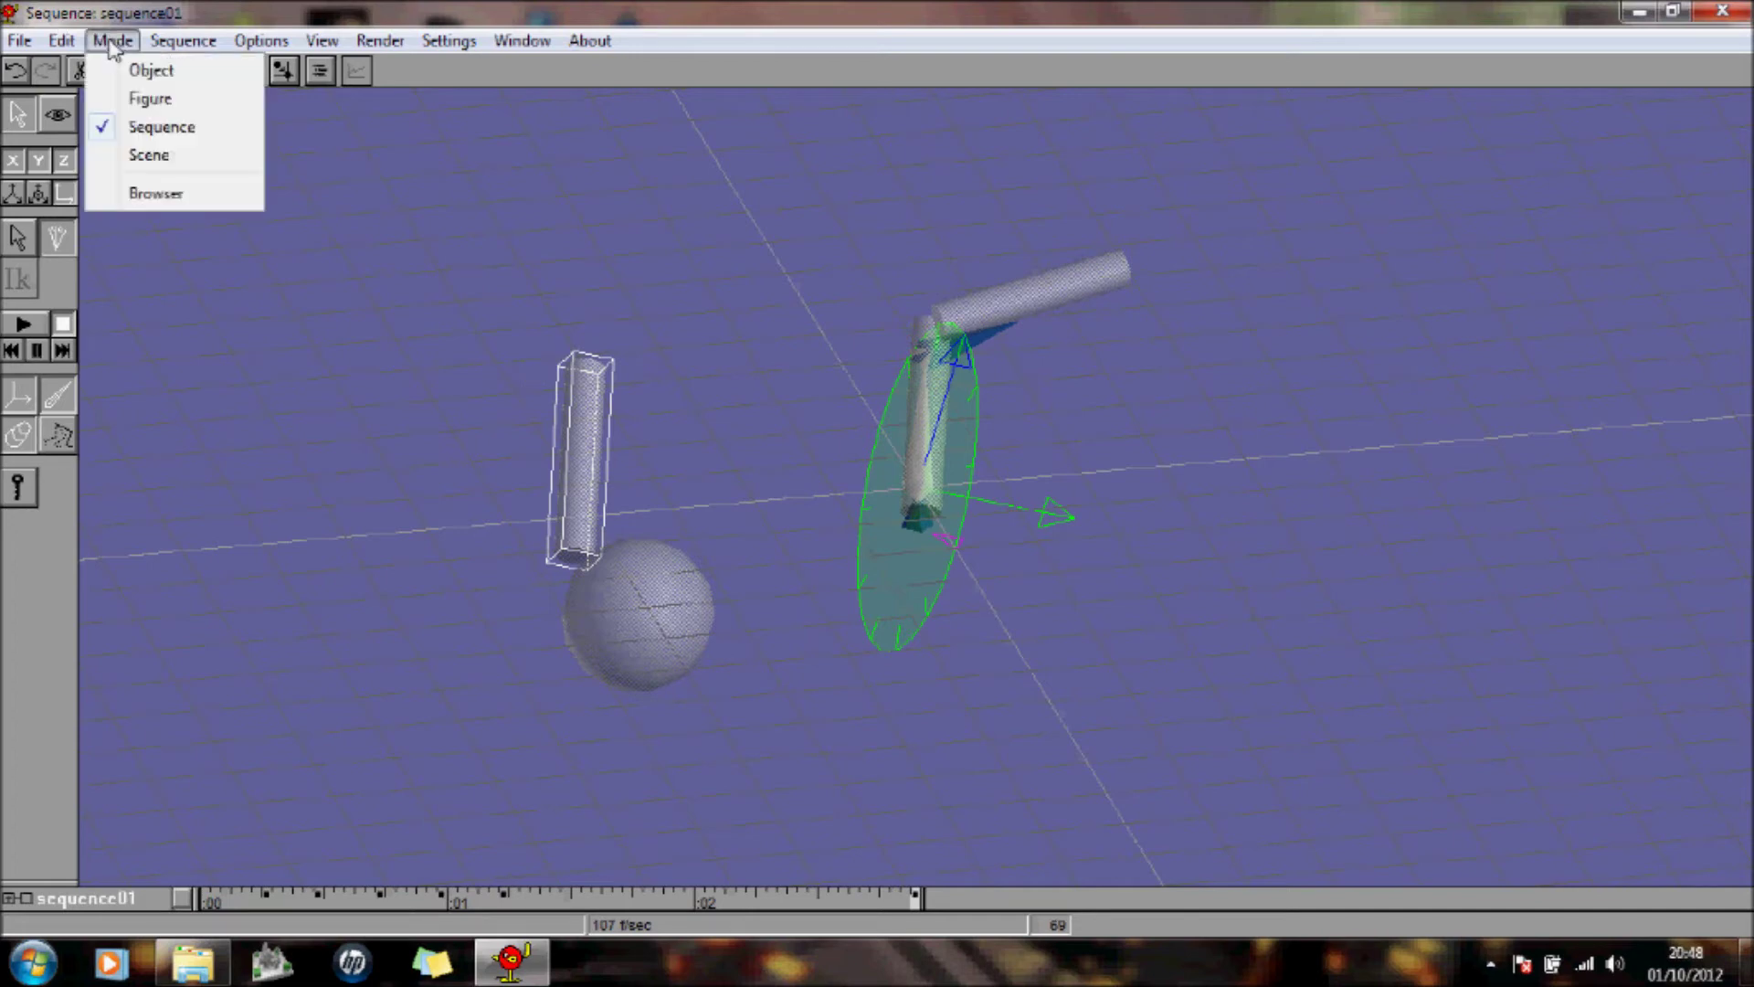
{"action": "left_click", "coordinate": [124, 156]}
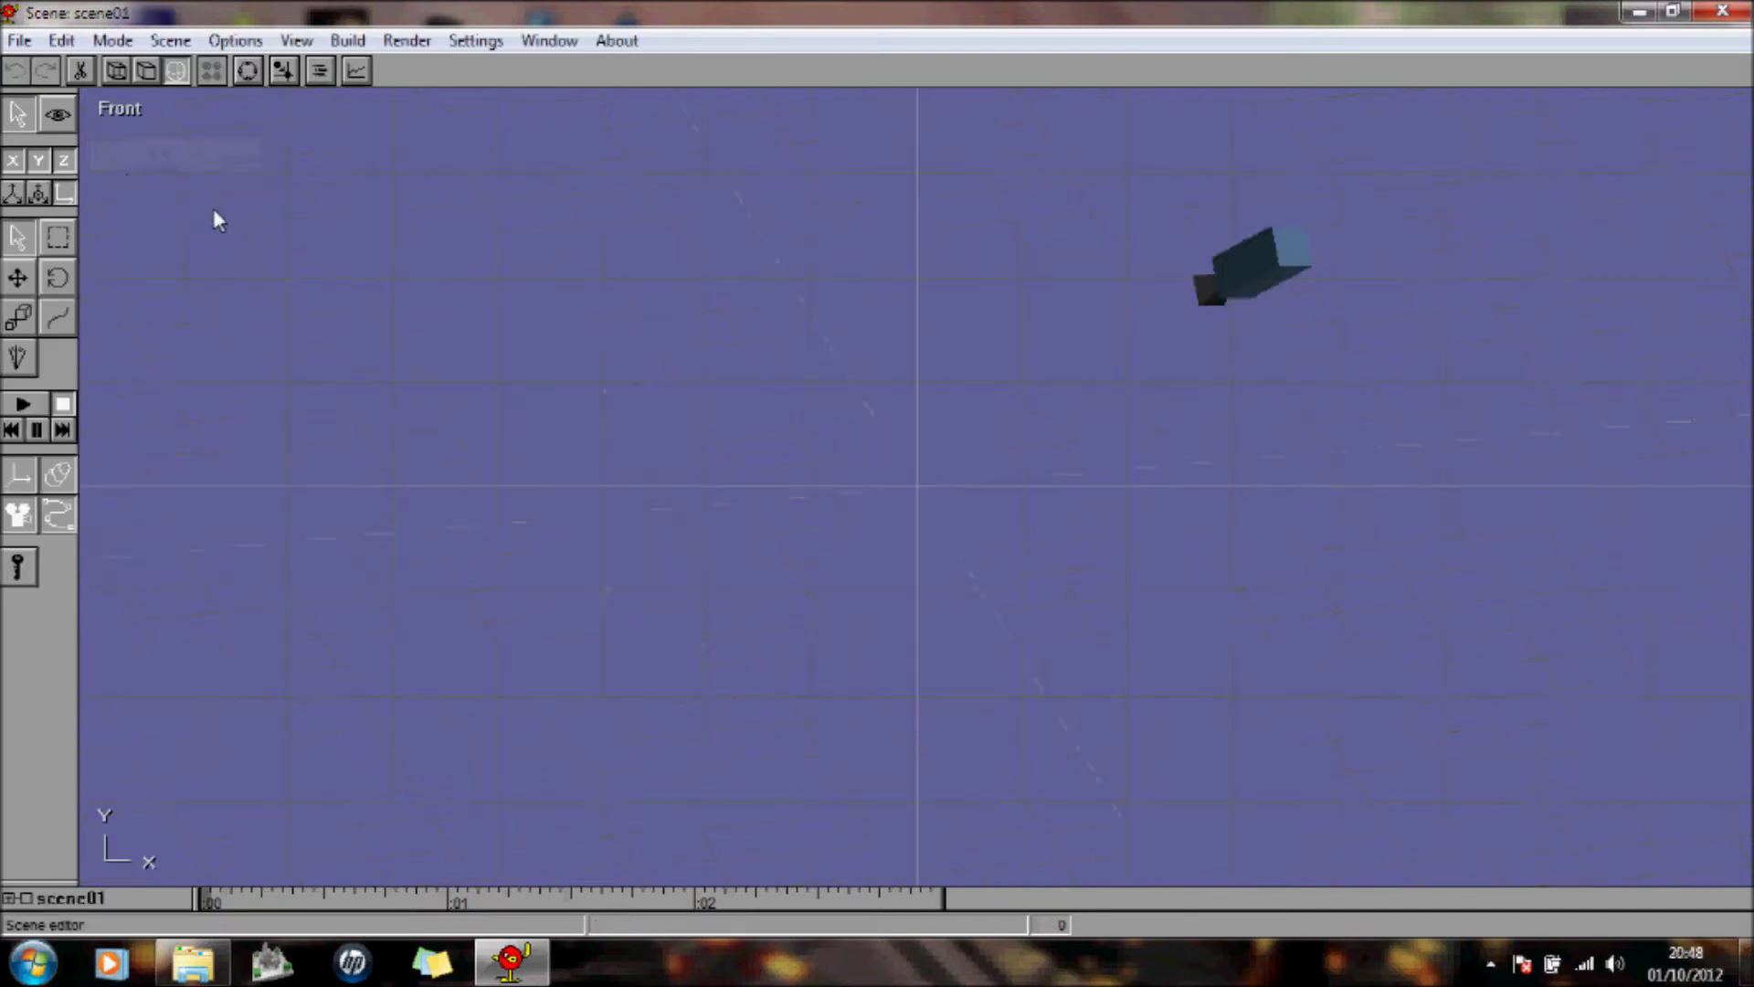
{"action": "left_click", "coordinate": [348, 40]}
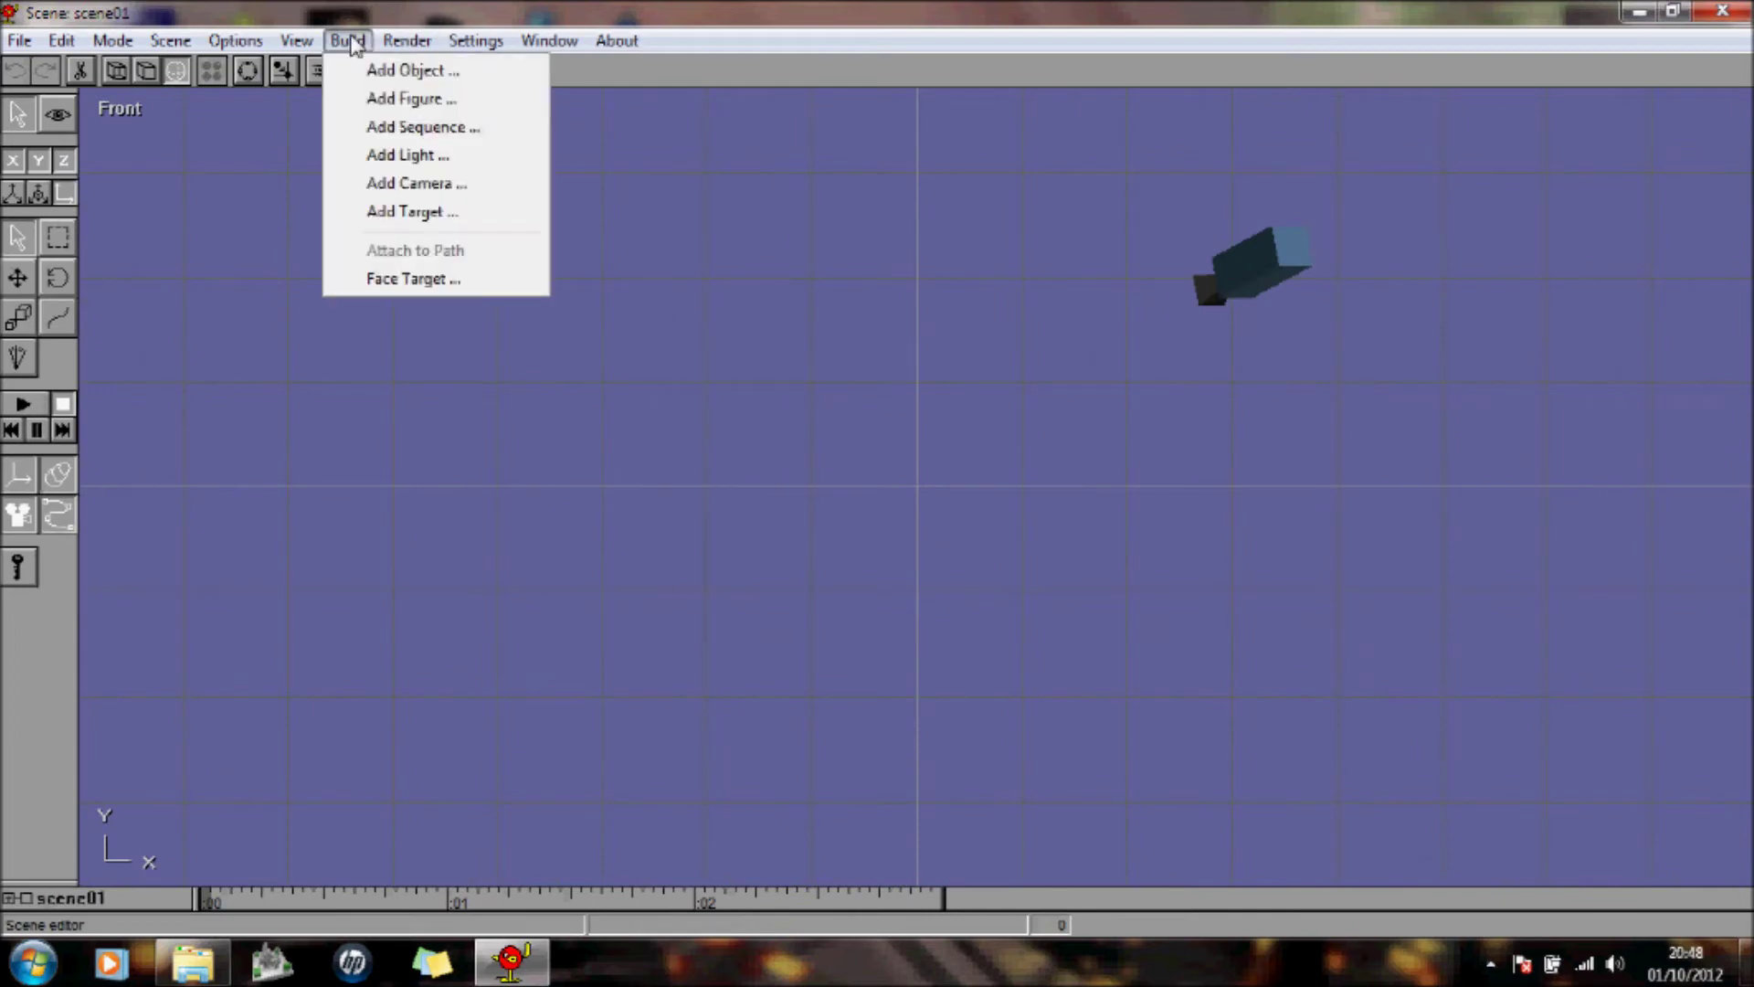
{"action": "left_click", "coordinate": [359, 99]}
{"action": "left_click", "coordinate": [161, 151]}
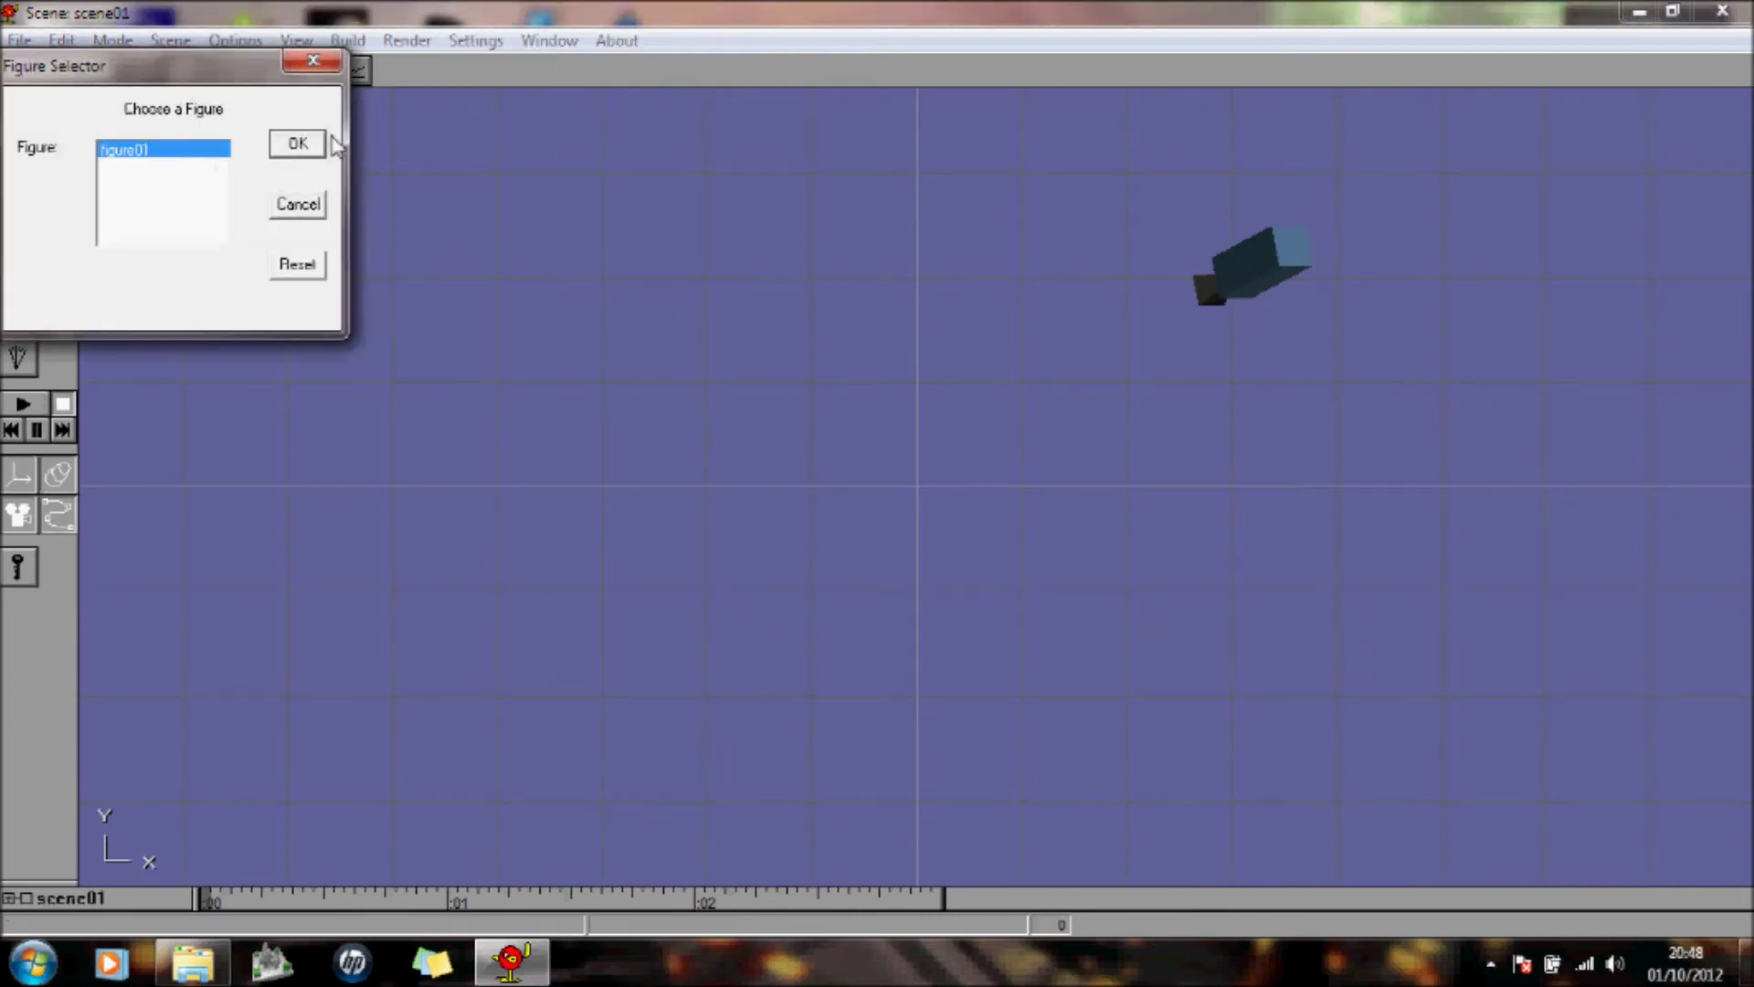
Step: Add figure01 to the scene, then add sequence01 to drive it
{"action": "left_click", "coordinate": [313, 144]}
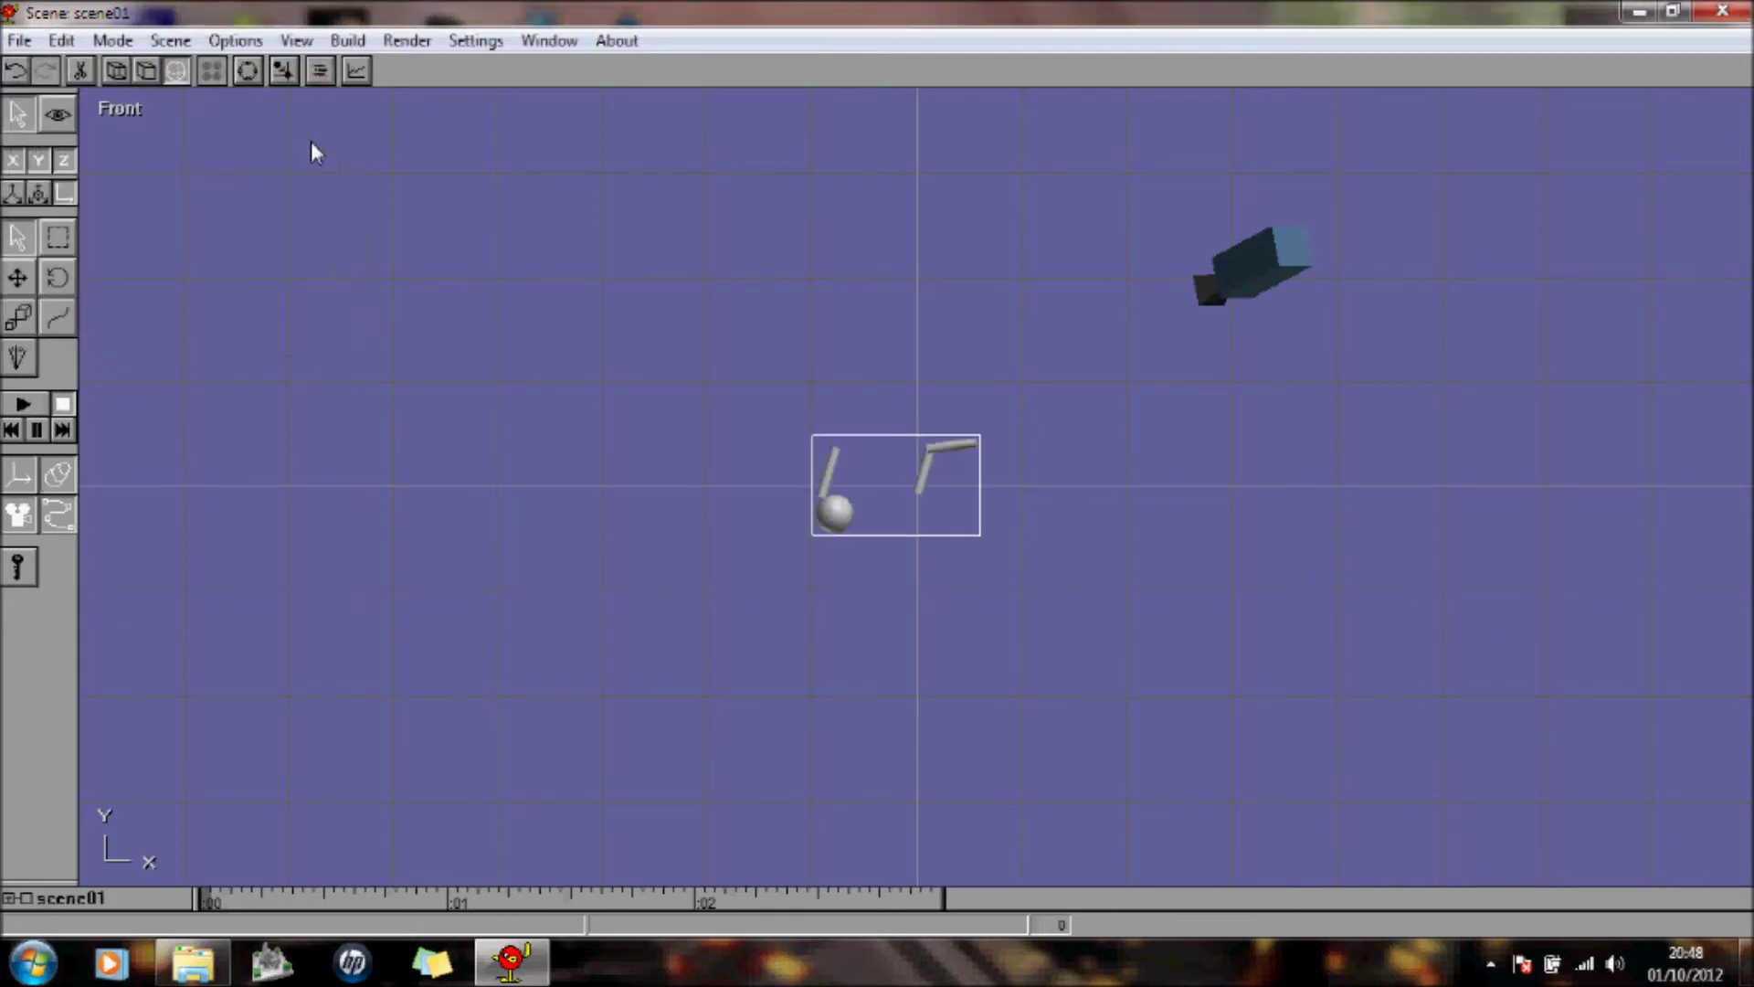
{"action": "left_click", "coordinate": [347, 41]}
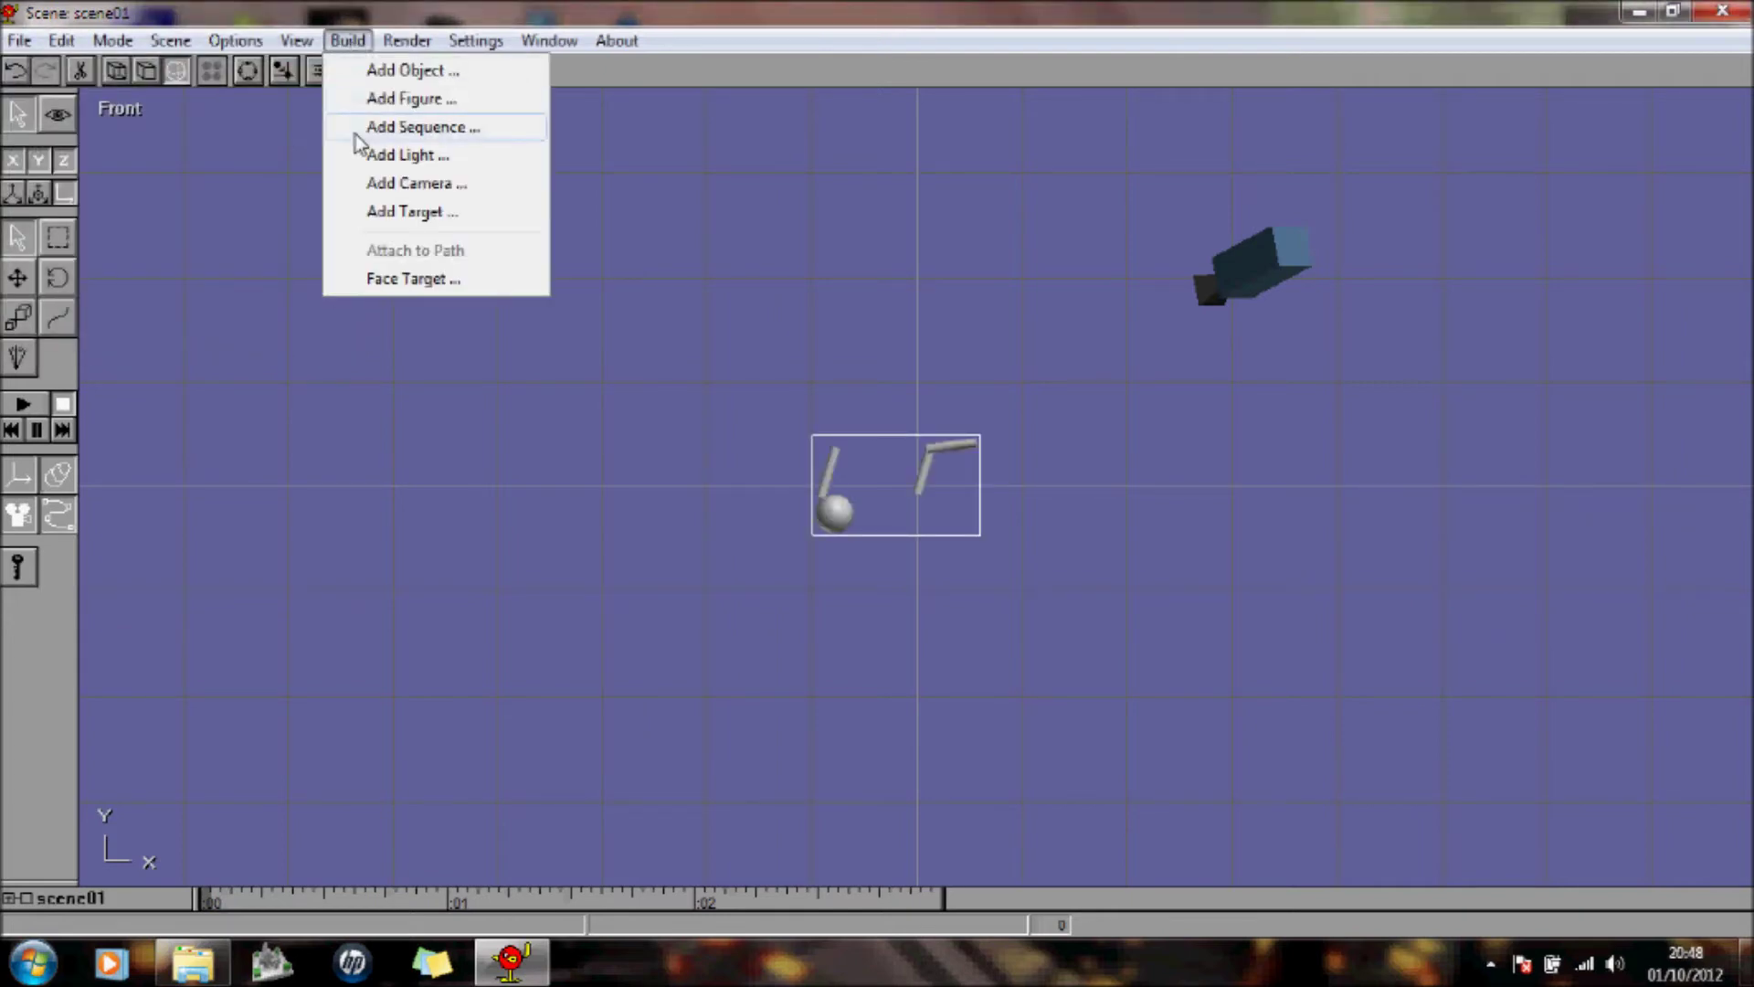
{"action": "left_click", "coordinate": [362, 129]}
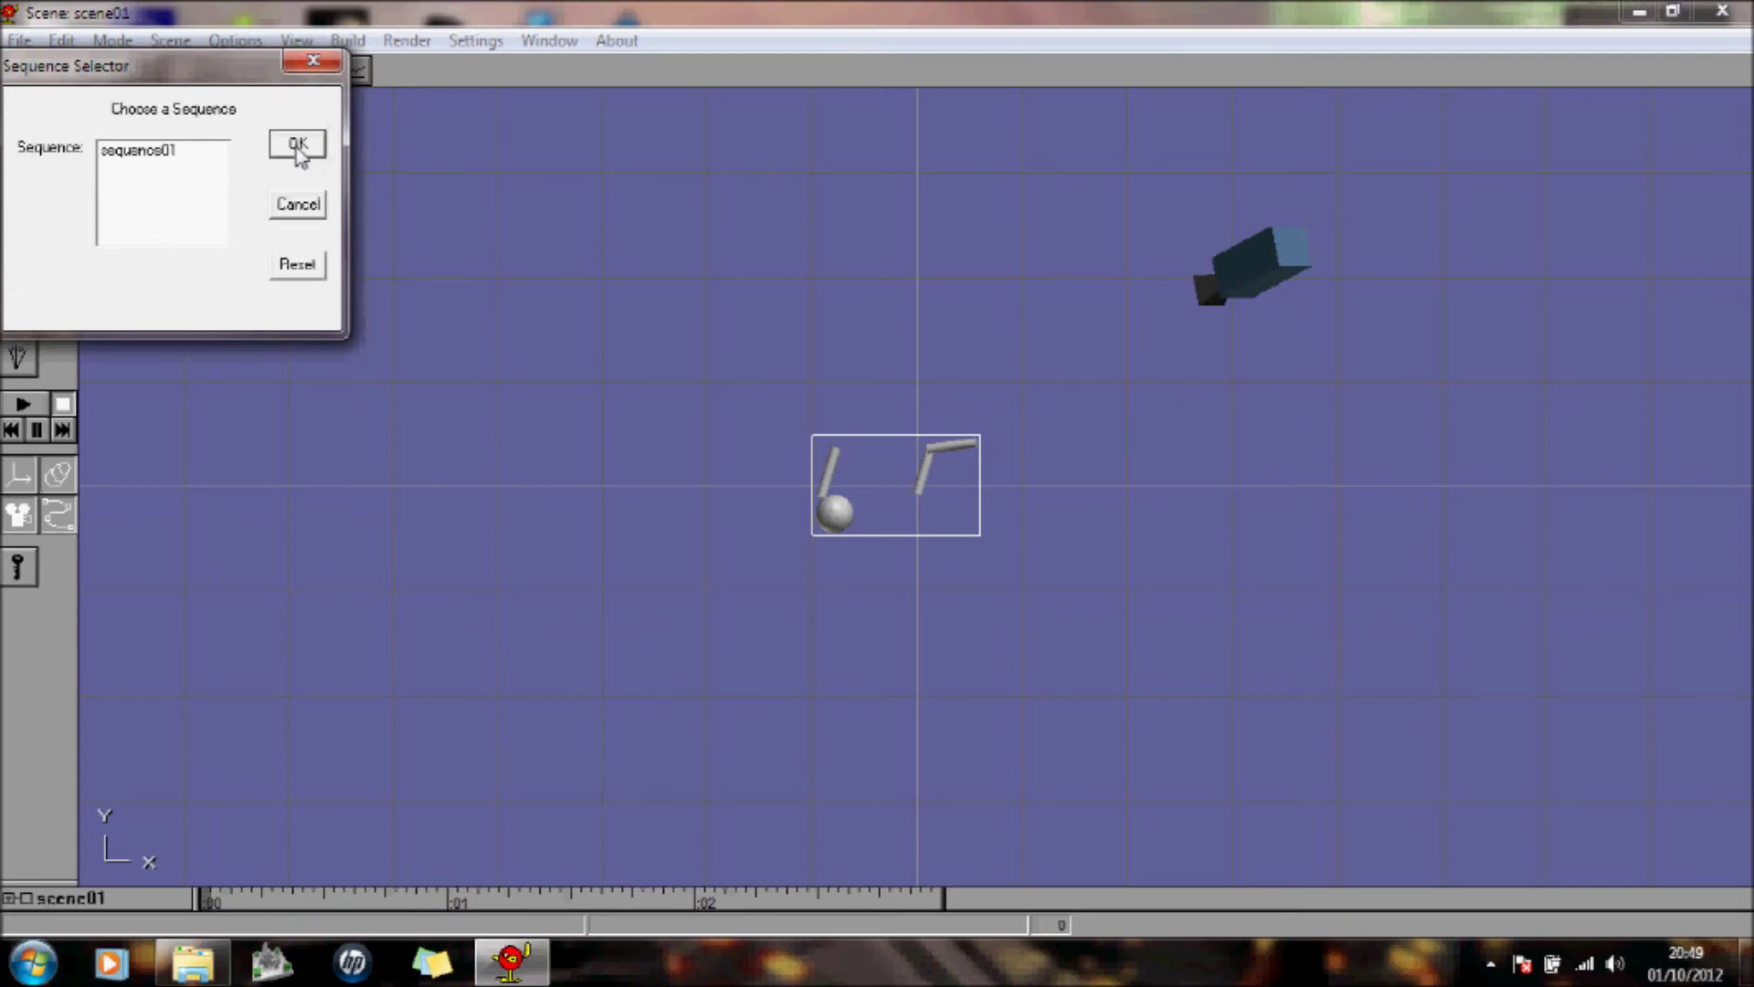
{"action": "left_click", "coordinate": [187, 151]}
{"action": "left_click", "coordinate": [298, 146]}
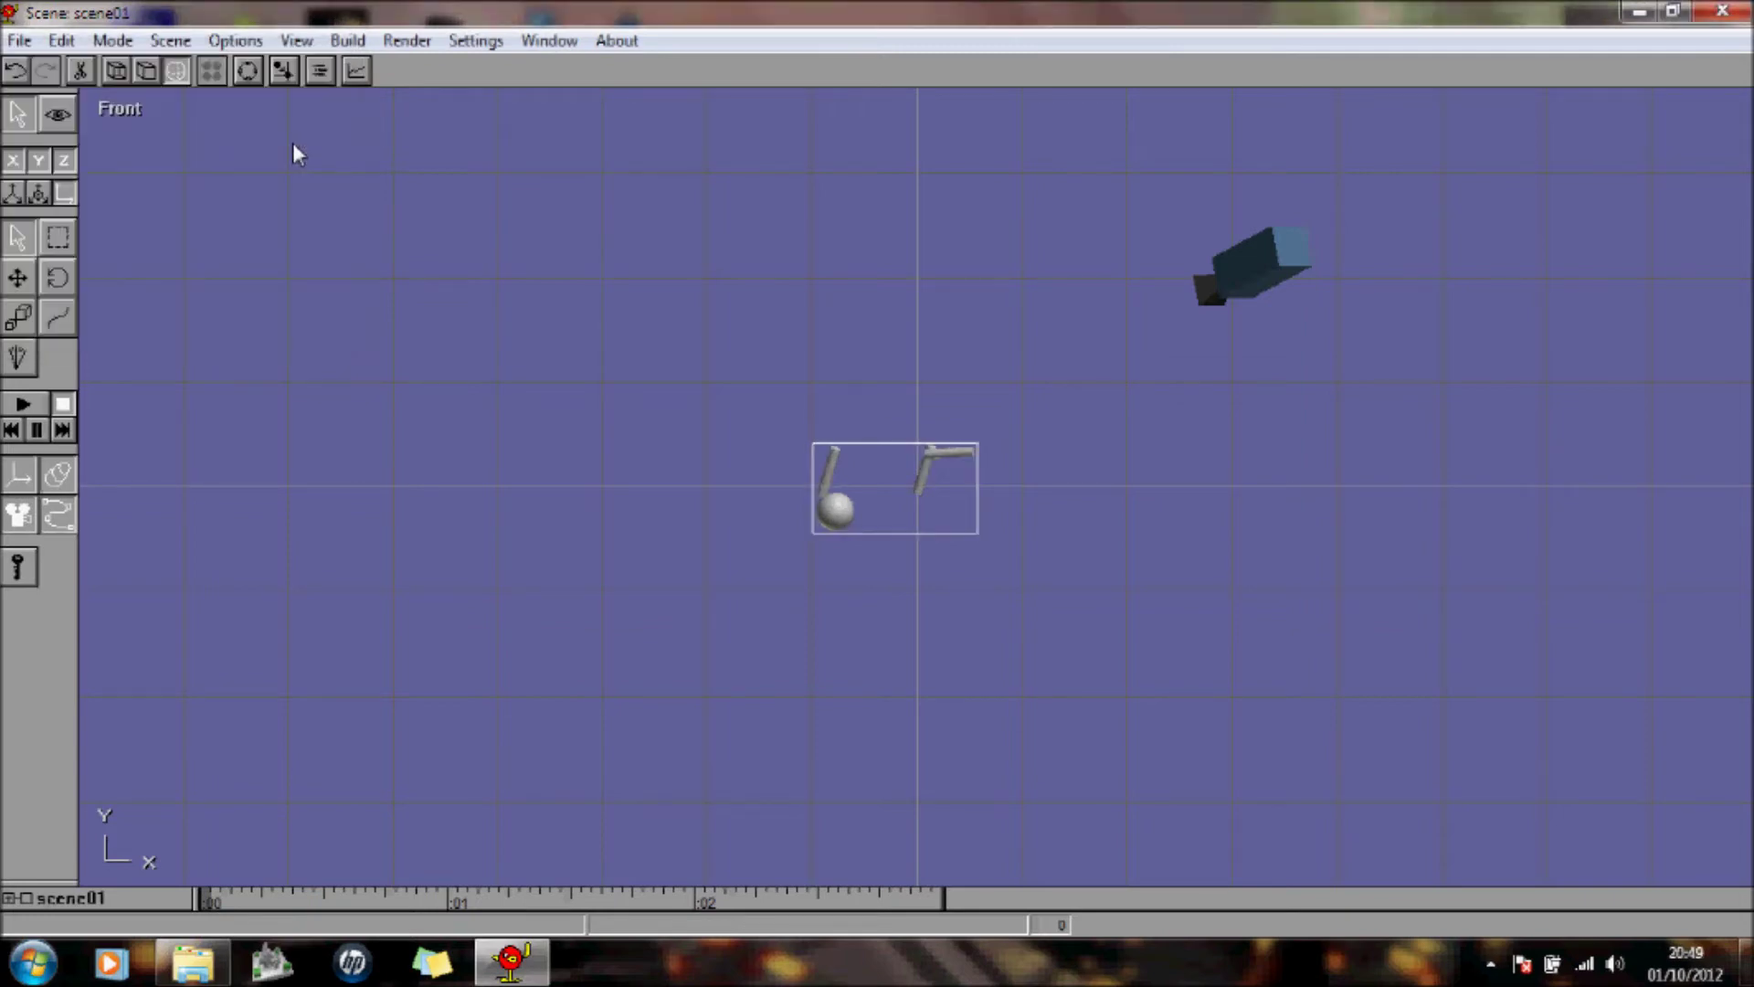
Step: Lengthen the scene from 72 to 100 frames and play it through to frame 99
{"action": "double_click", "coordinate": [160, 903]}
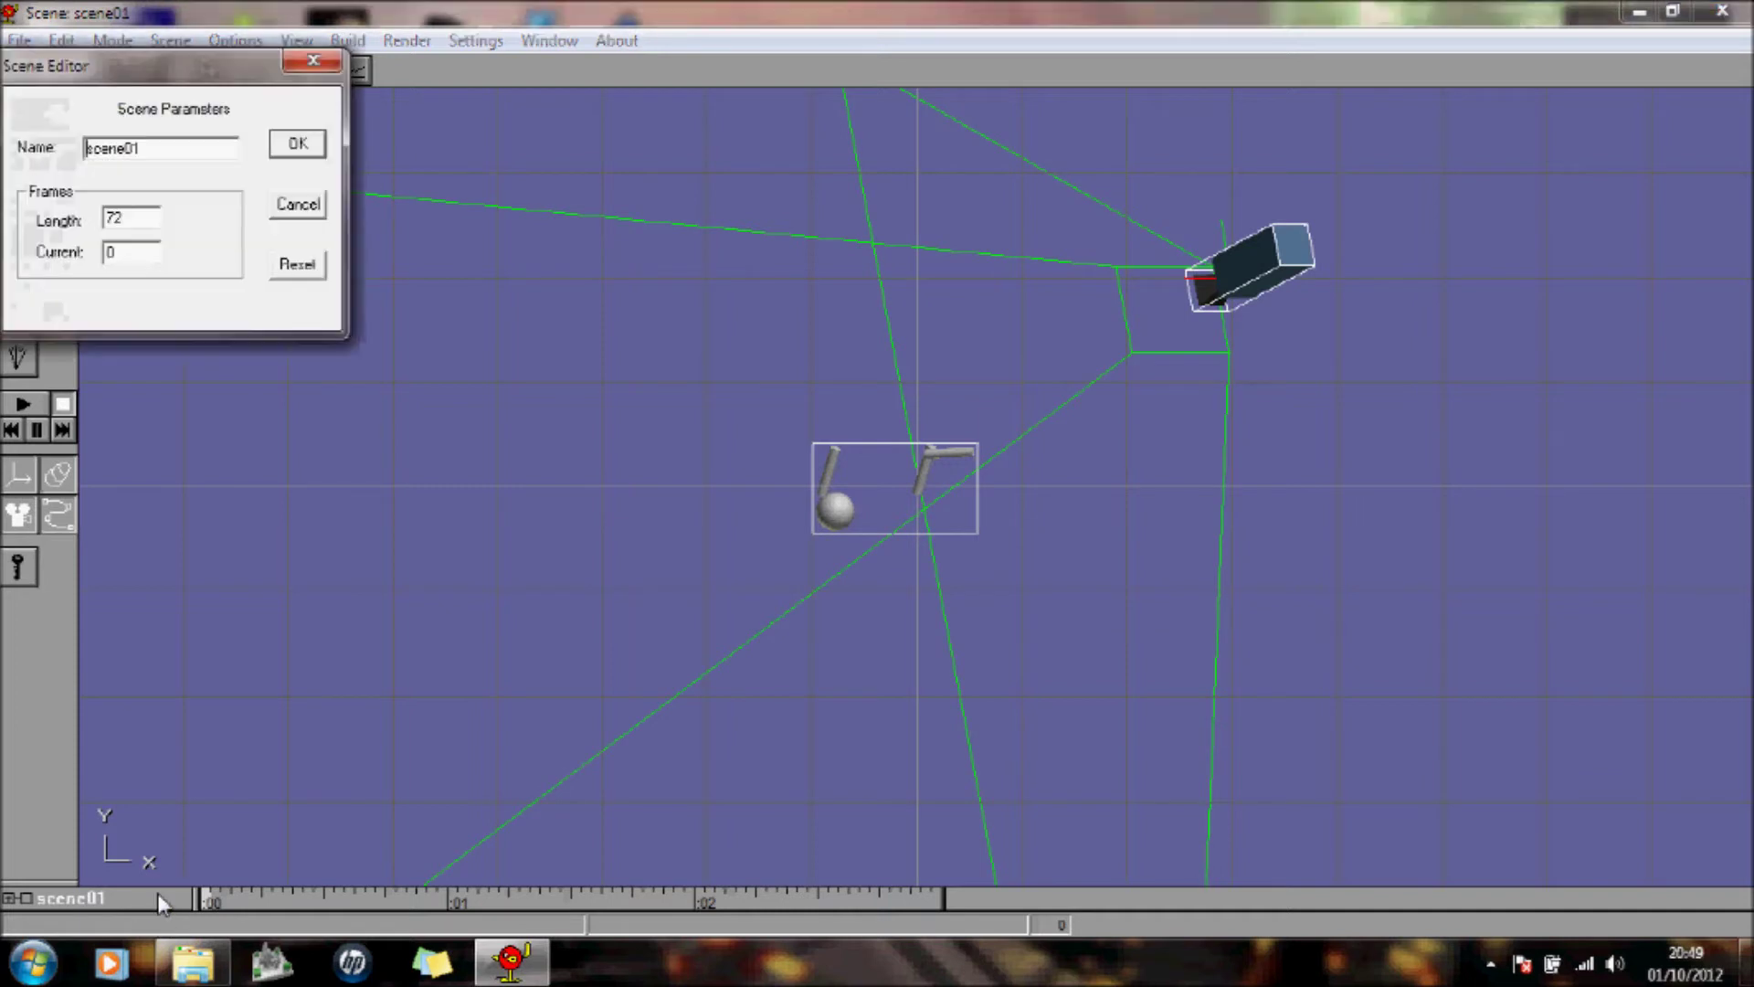
{"action": "left_click", "coordinate": [128, 216]}
{"action": "left_click_drag", "start_coordinate": [128, 216], "coordinate": [4, 229]}
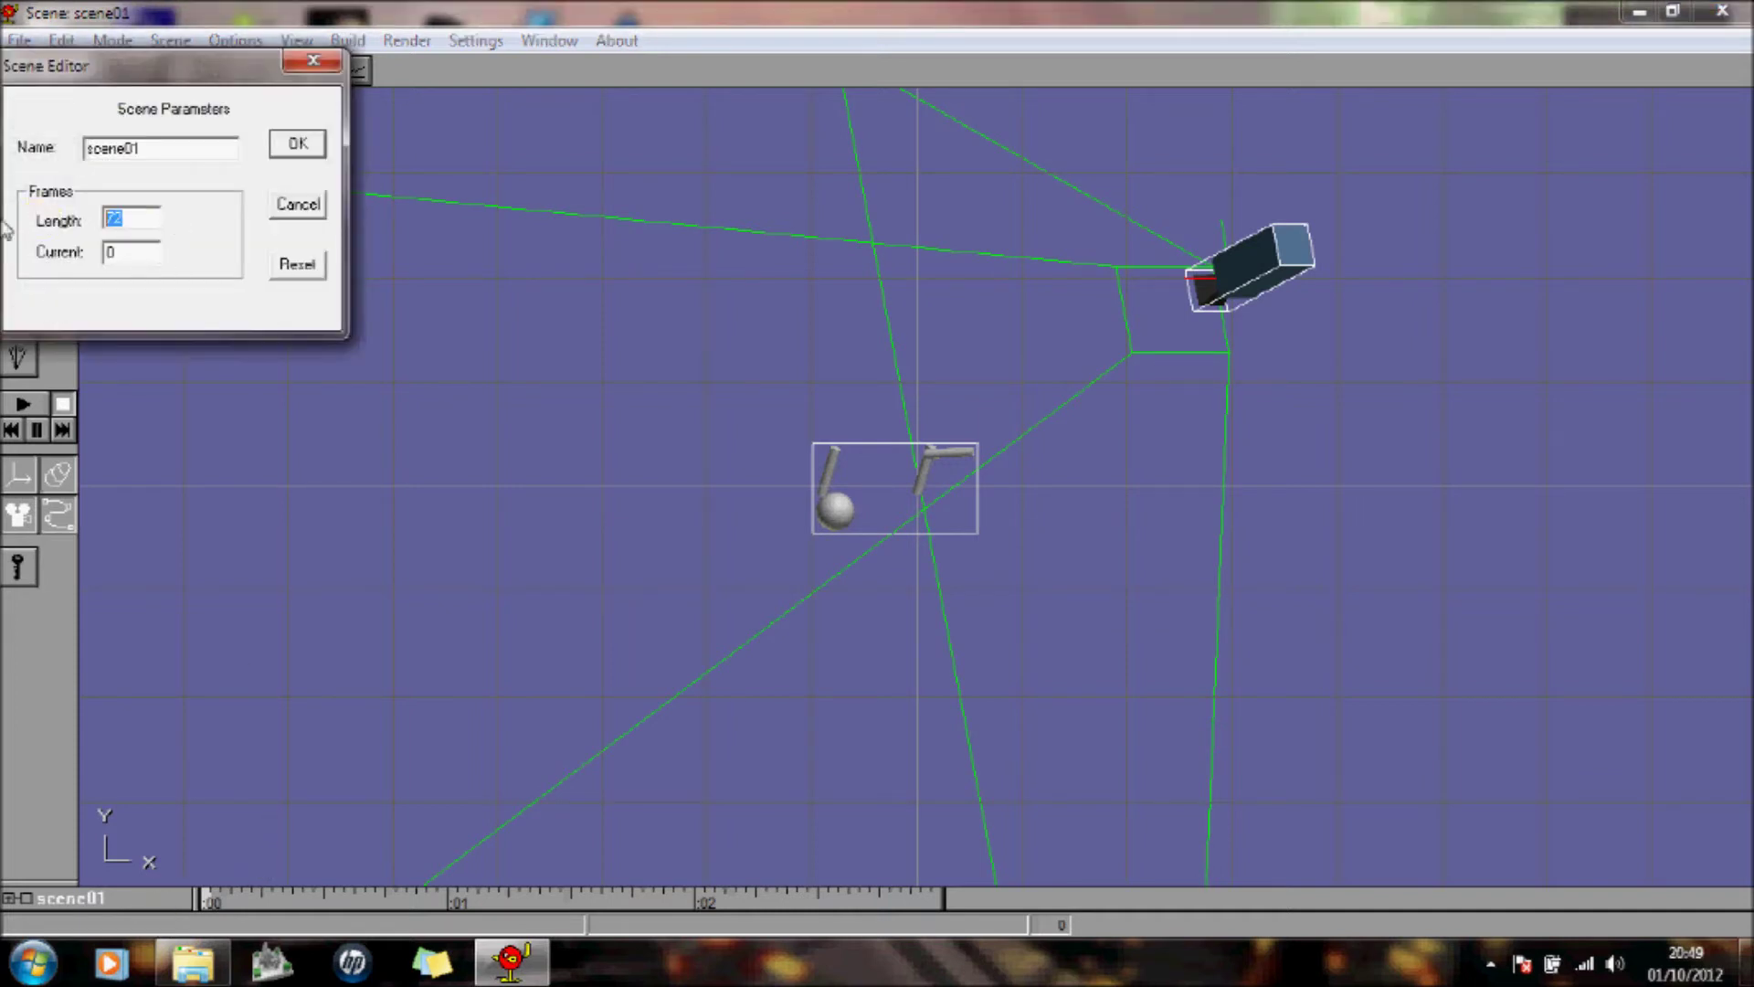
{"action": "type", "text": "100"}
{"action": "left_click", "coordinate": [307, 144]}
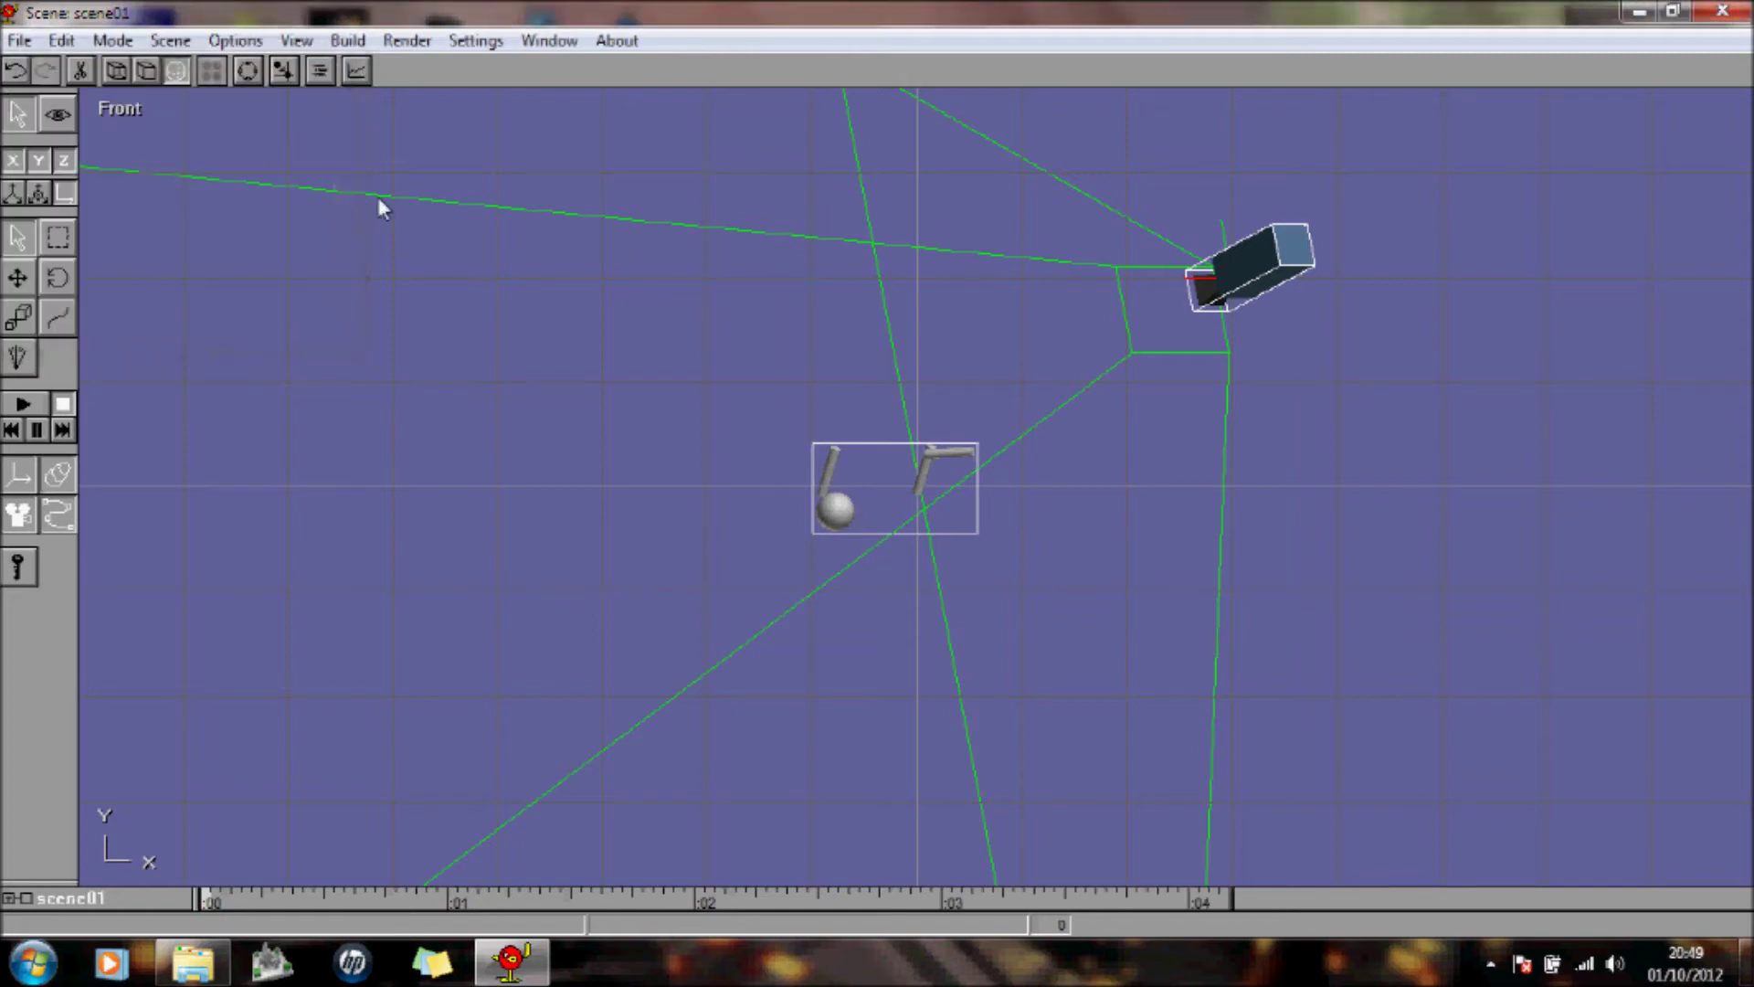
{"action": "left_click", "coordinate": [23, 406]}
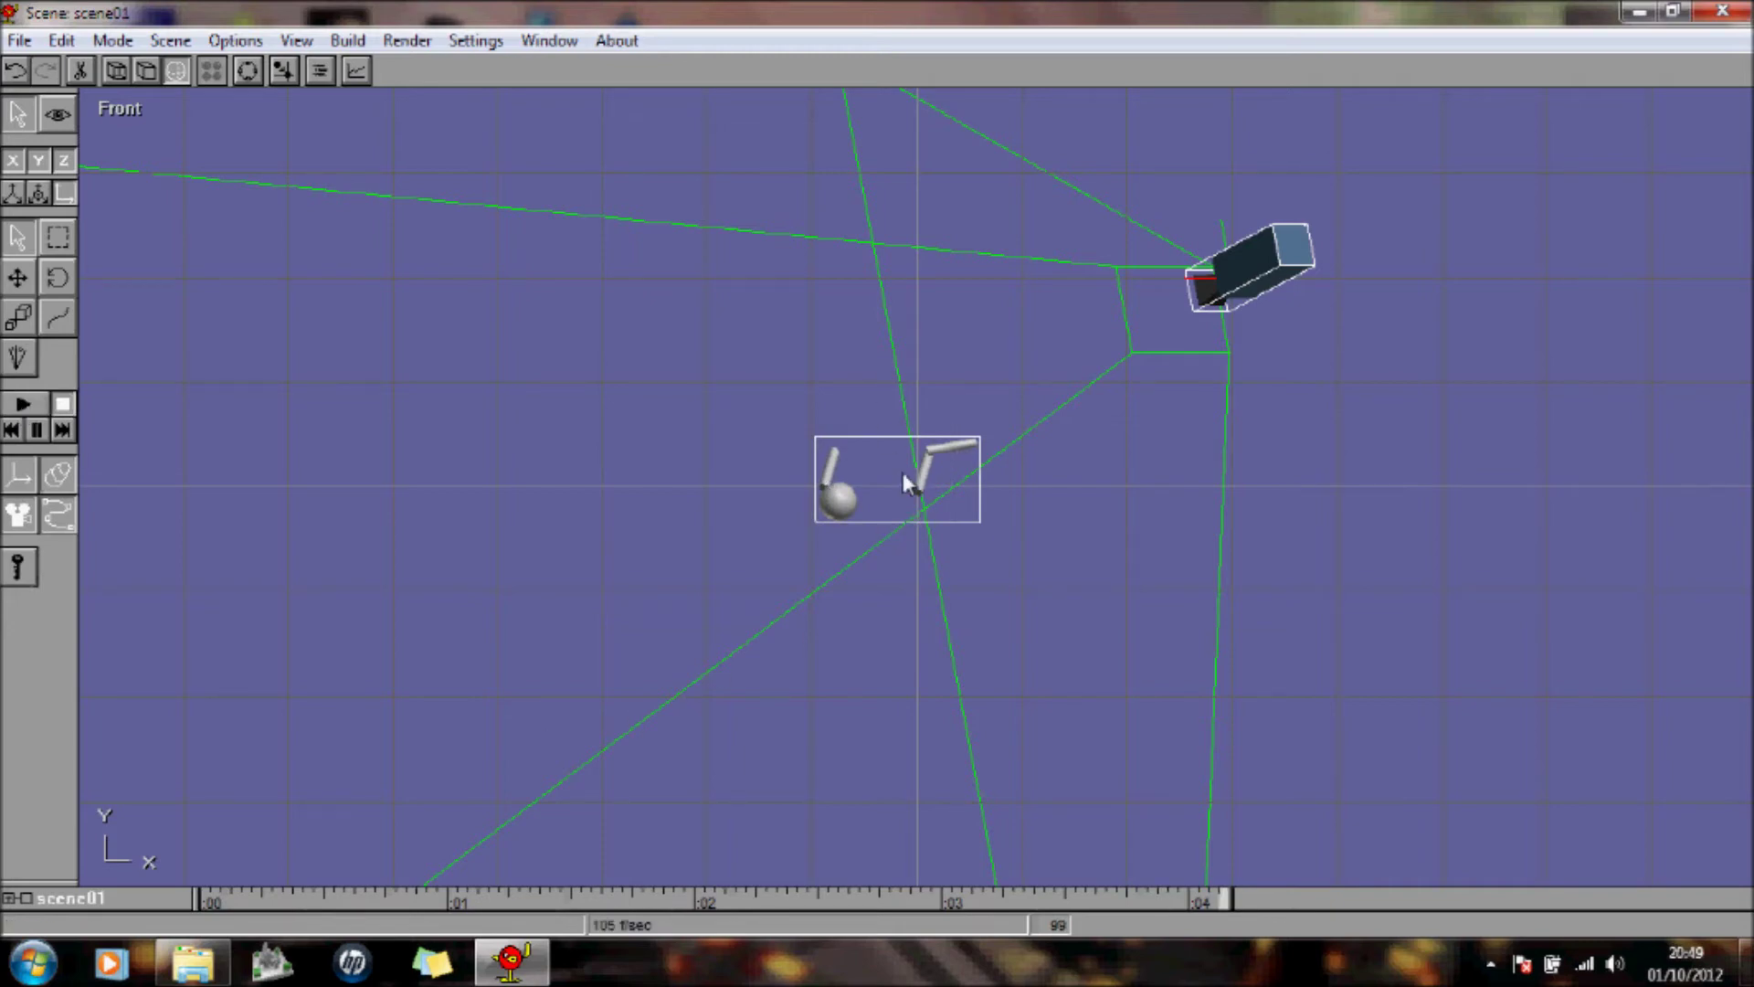
{"action": "left_click", "coordinate": [20, 405]}
Step: Switch to the Camera view and inspect figure01's properties in the scene
{"action": "left_click", "coordinate": [299, 42]}
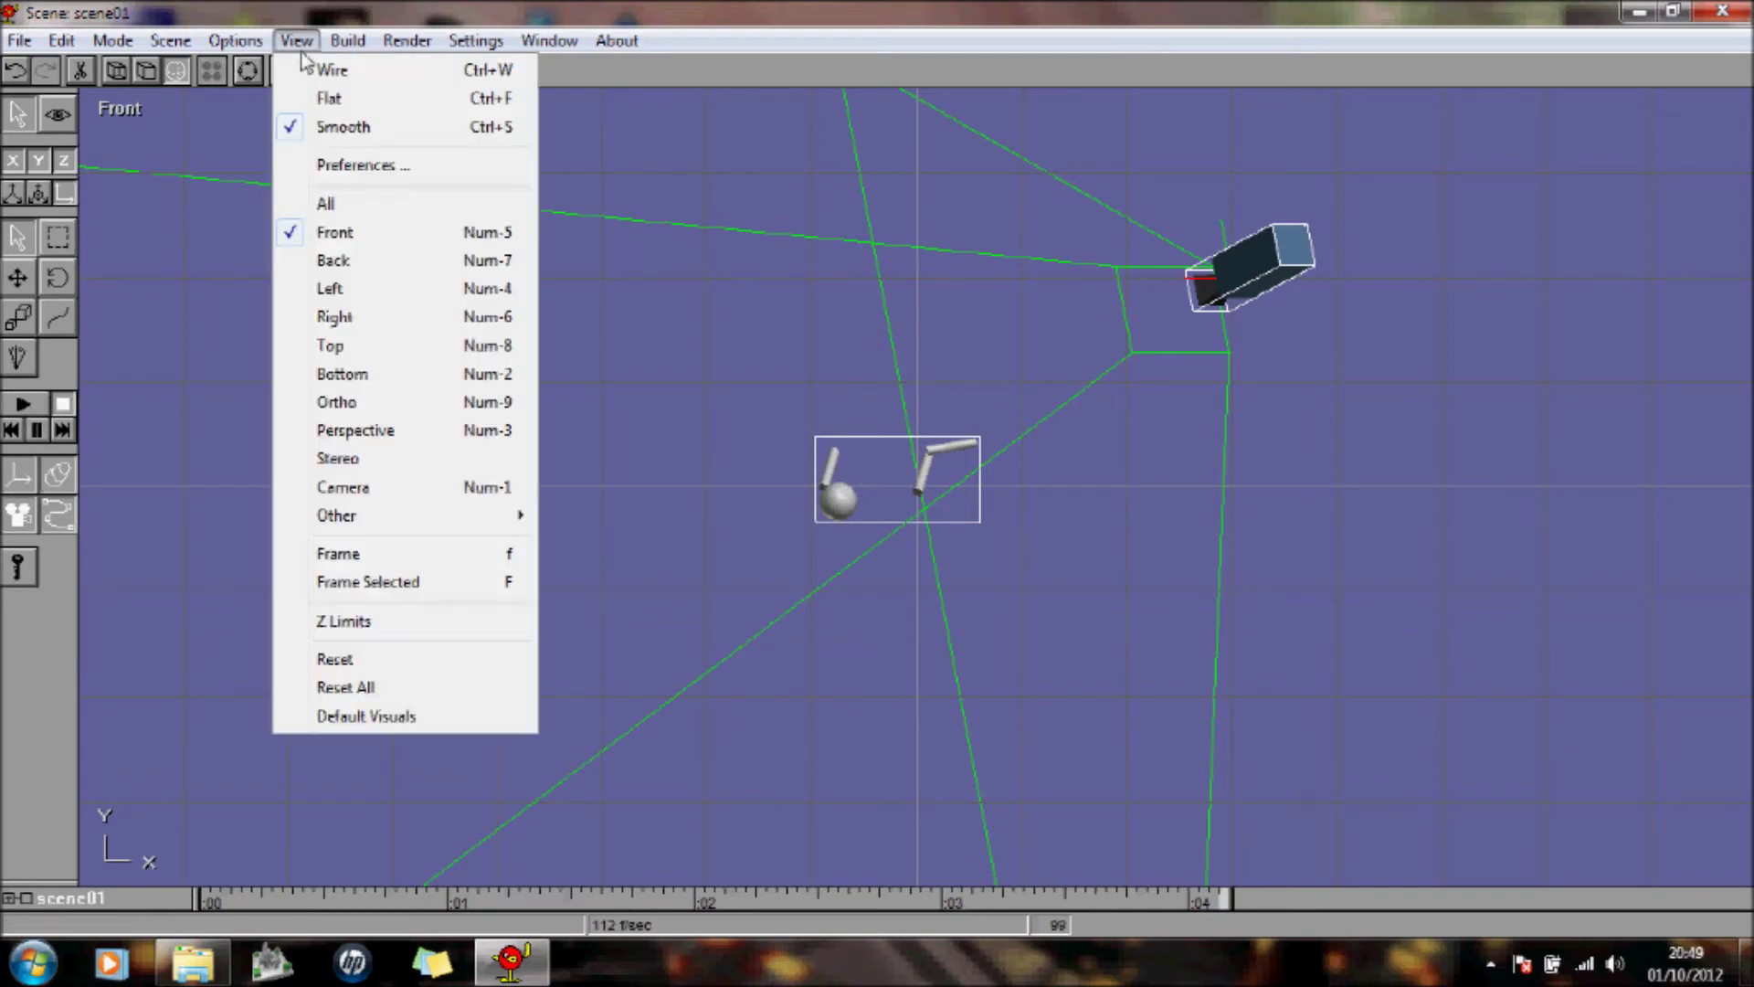
{"action": "left_click", "coordinate": [348, 487]}
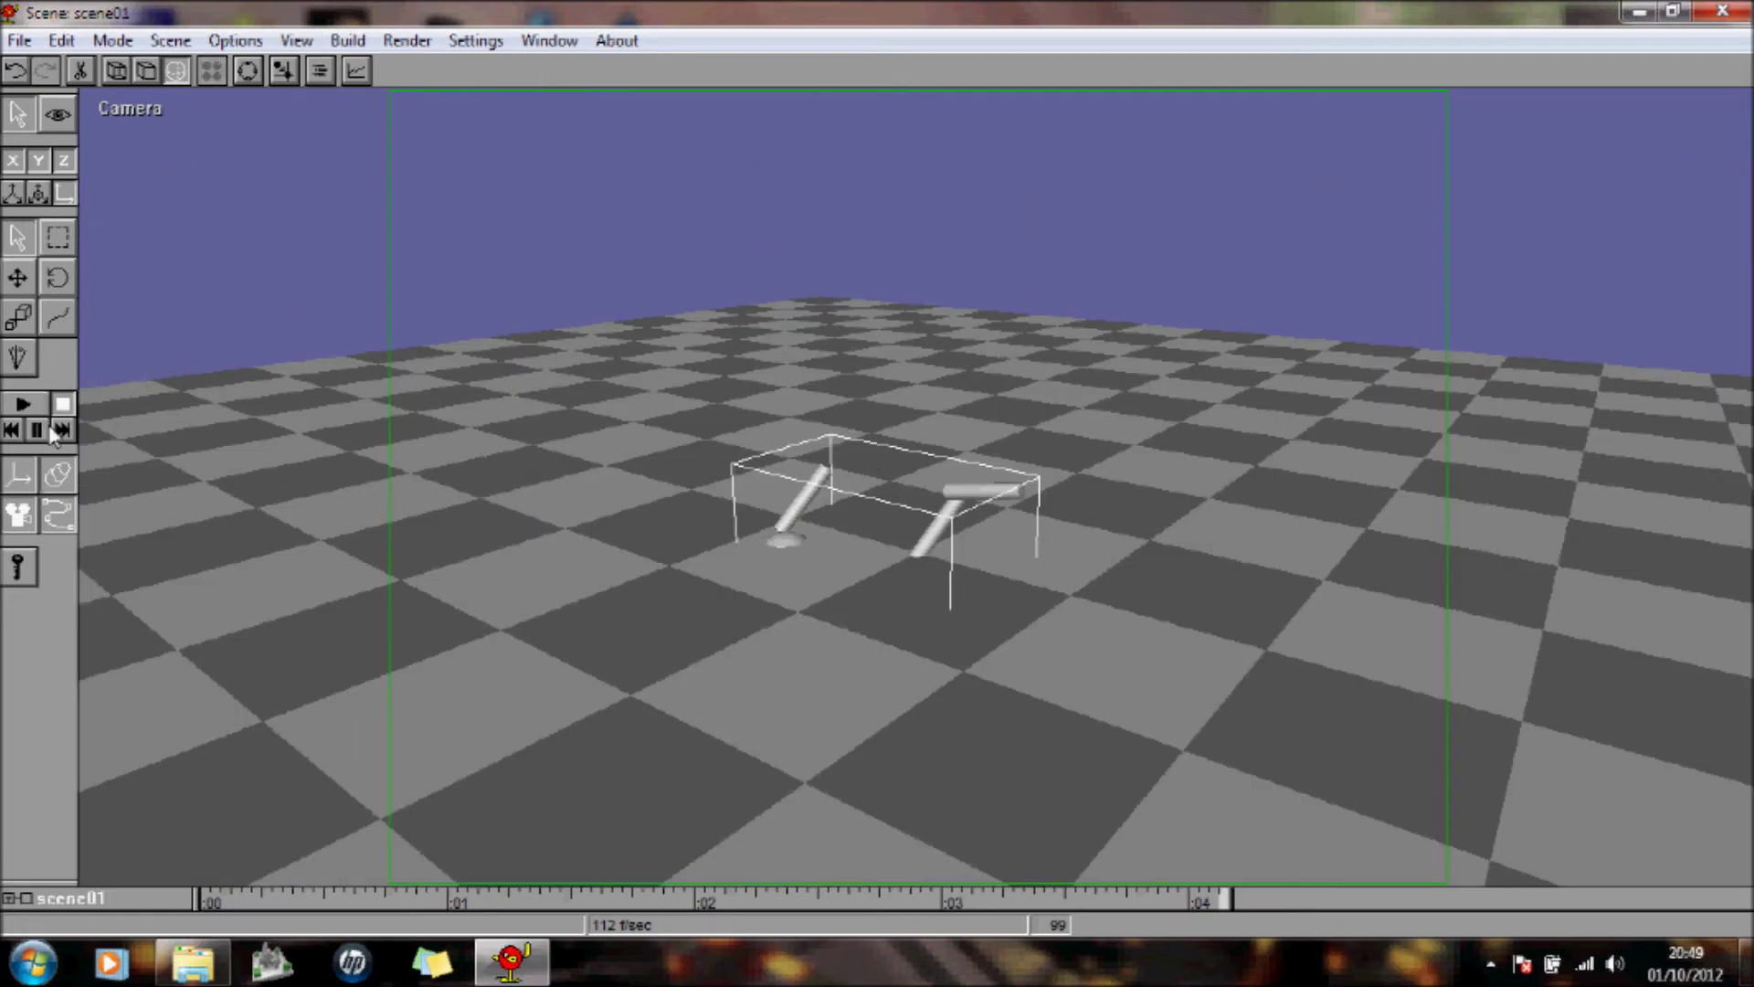
{"action": "left_click", "coordinate": [18, 279]}
{"action": "left_click", "coordinate": [940, 497]}
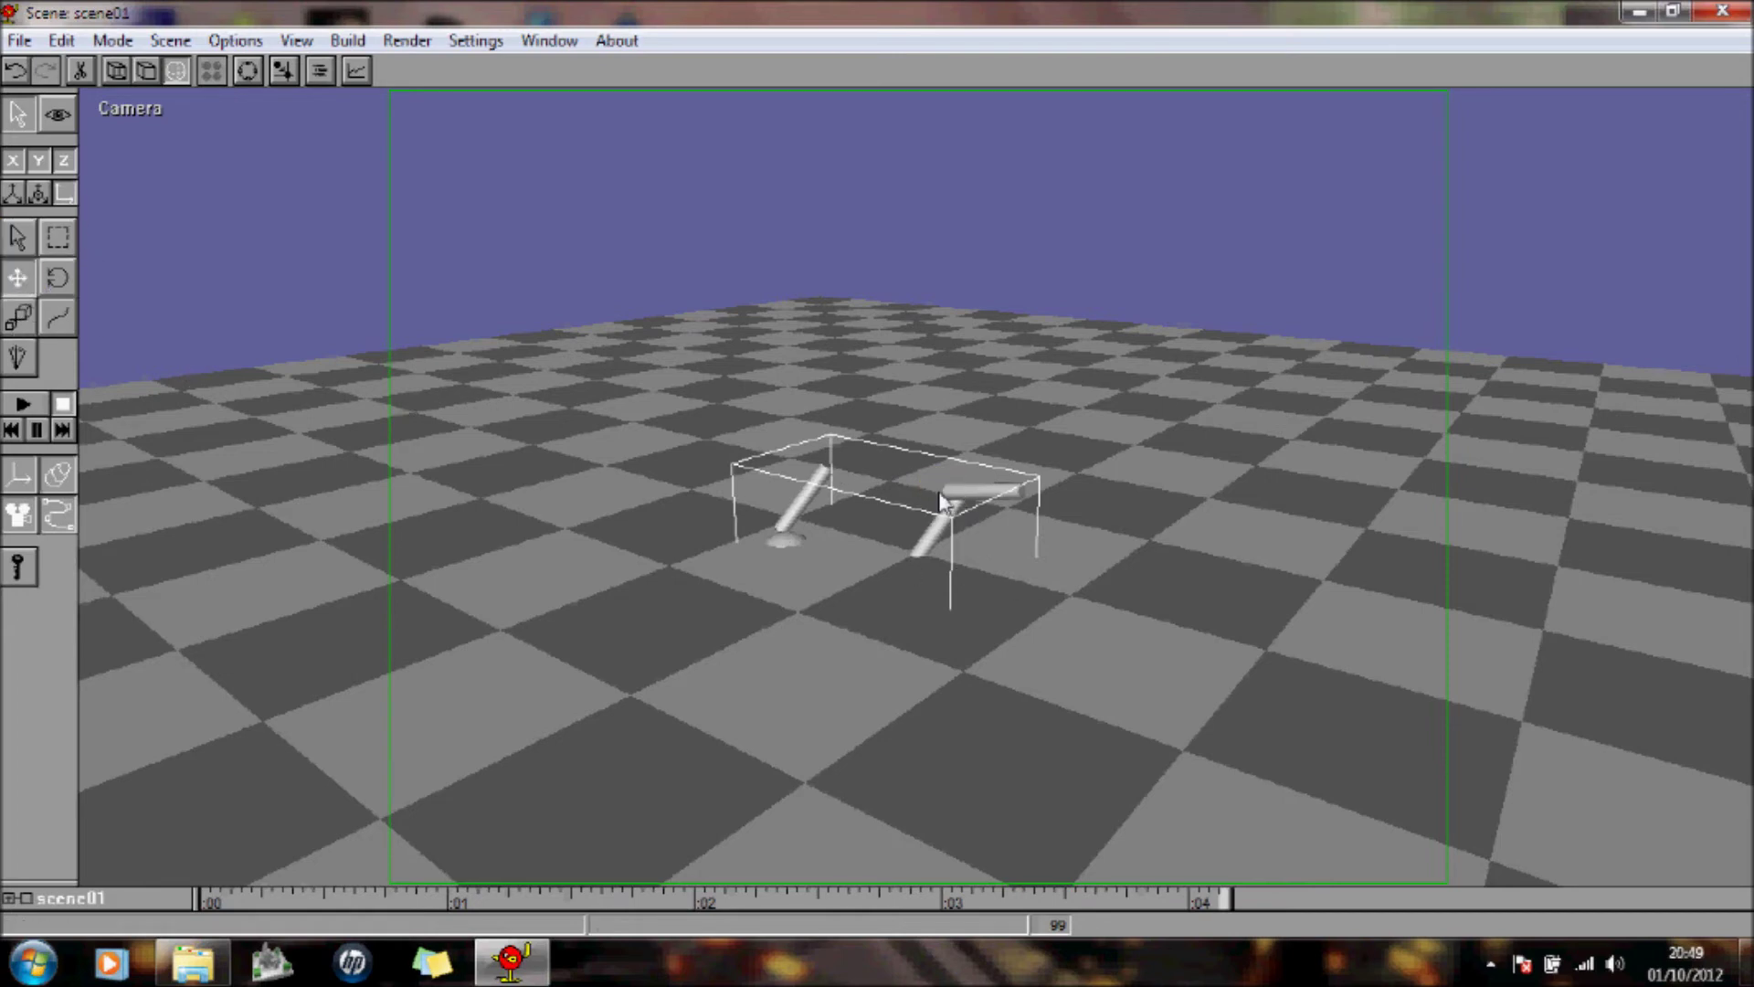
{"action": "double_click", "coordinate": [941, 497]}
{"action": "left_click", "coordinate": [308, 151]}
{"action": "left_click", "coordinate": [923, 516]}
{"action": "double_click", "coordinate": [903, 515]}
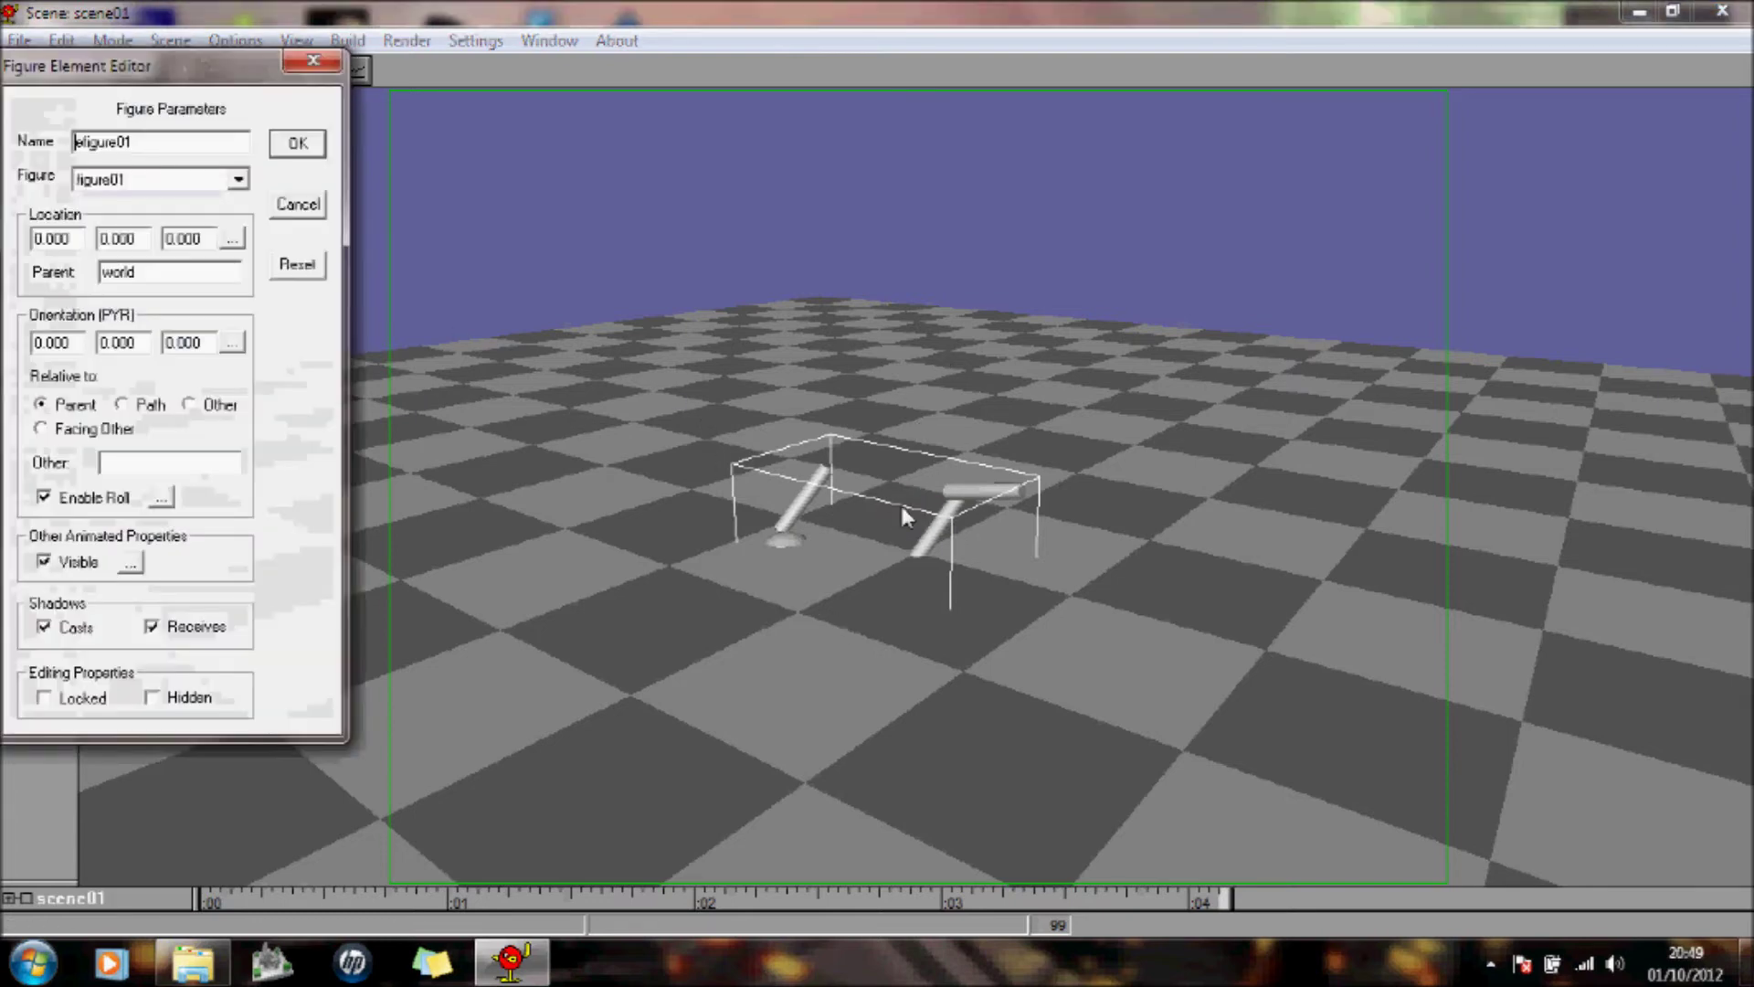
{"action": "left_click", "coordinate": [297, 143]}
Step: Select only efigure01, move it up in the scene, and play the animation
{"action": "left_click", "coordinate": [320, 72]}
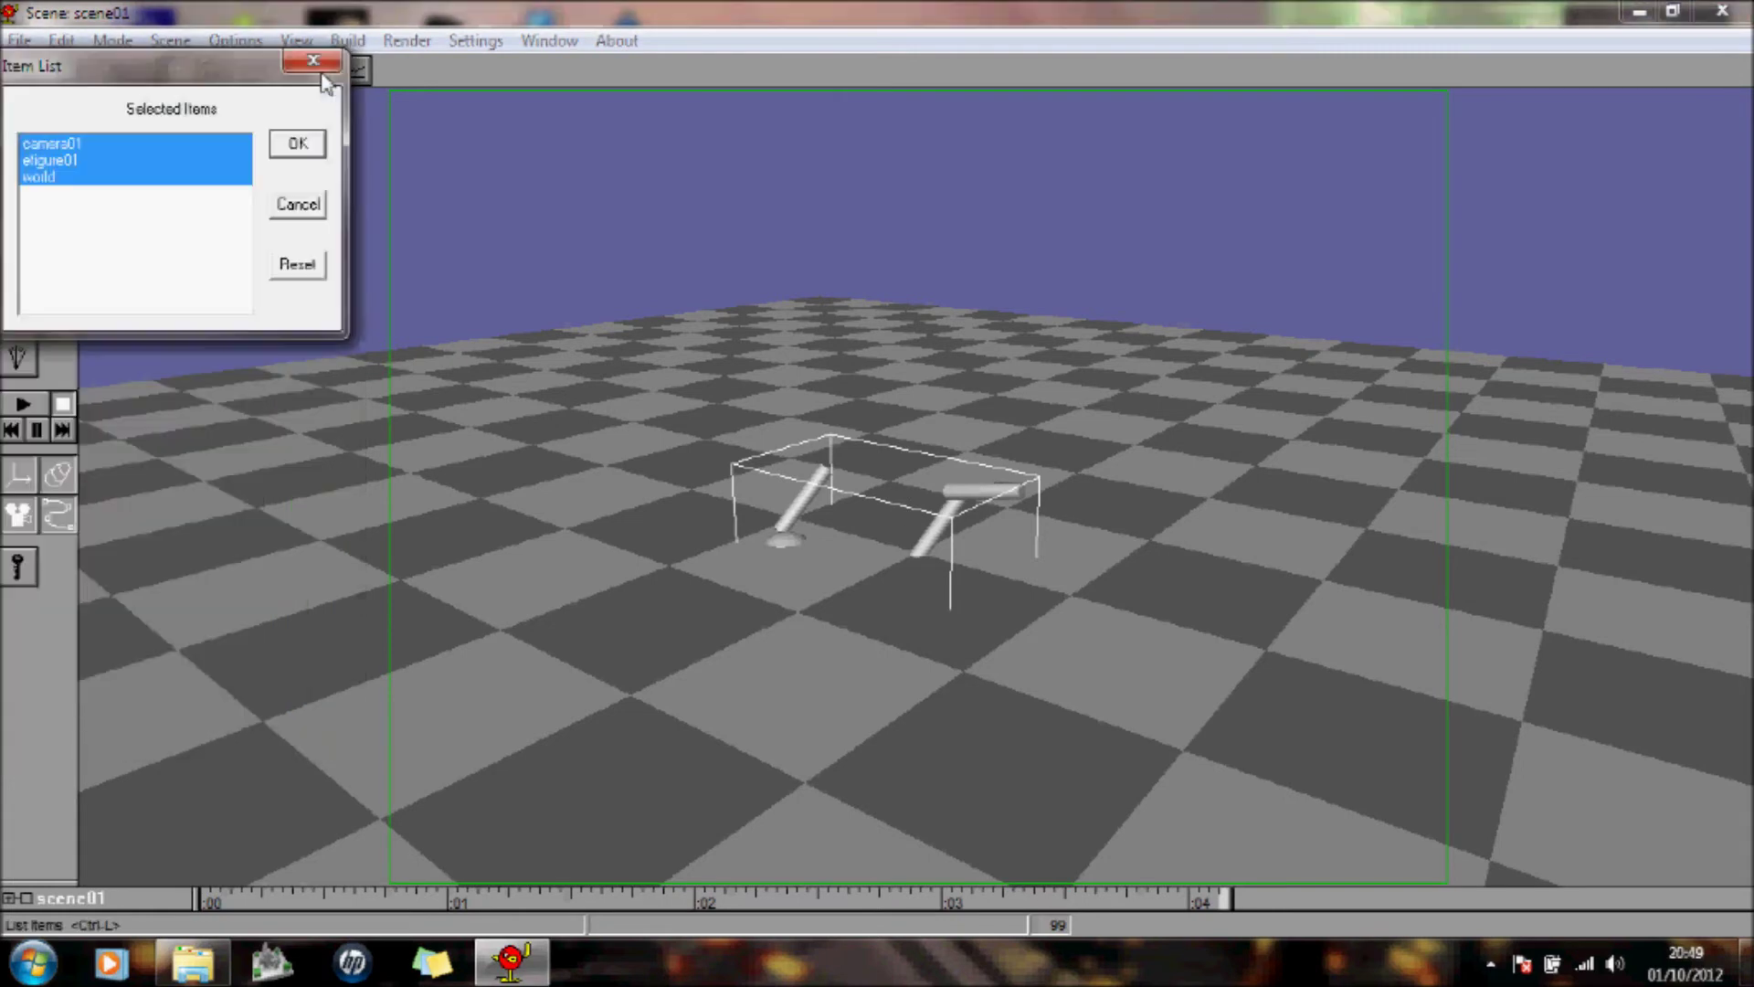
{"action": "left_click", "coordinate": [84, 160]}
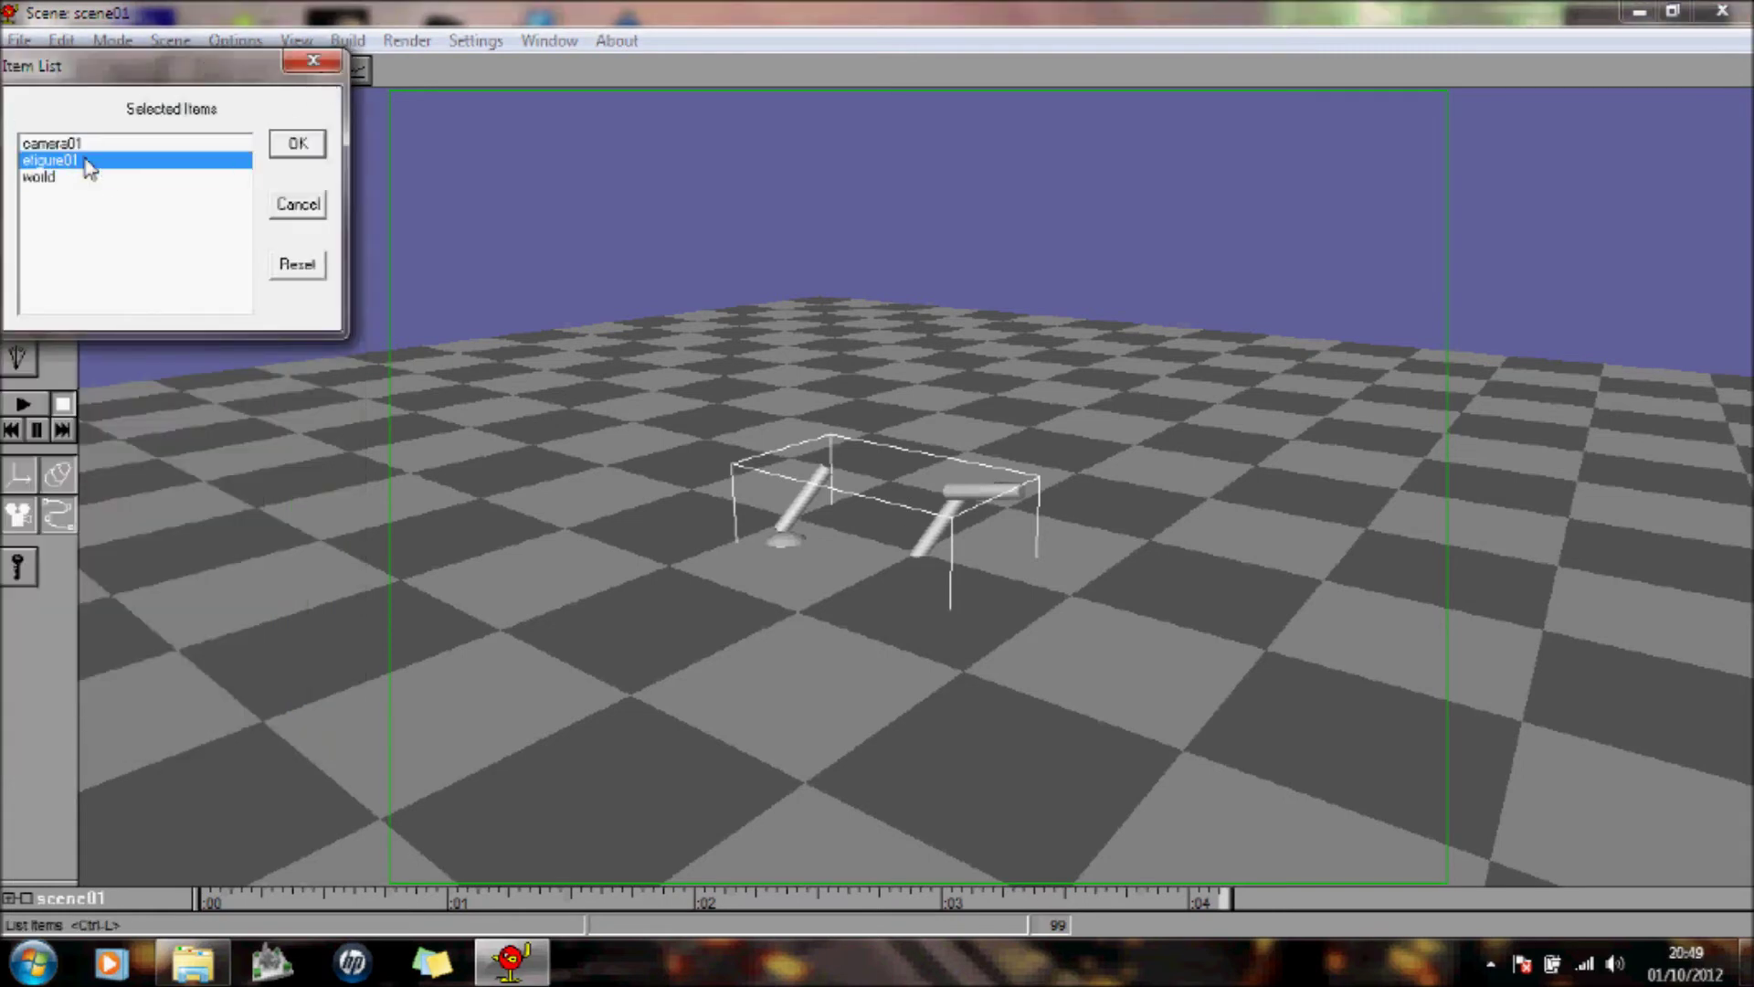
{"action": "left_click", "coordinate": [297, 143]}
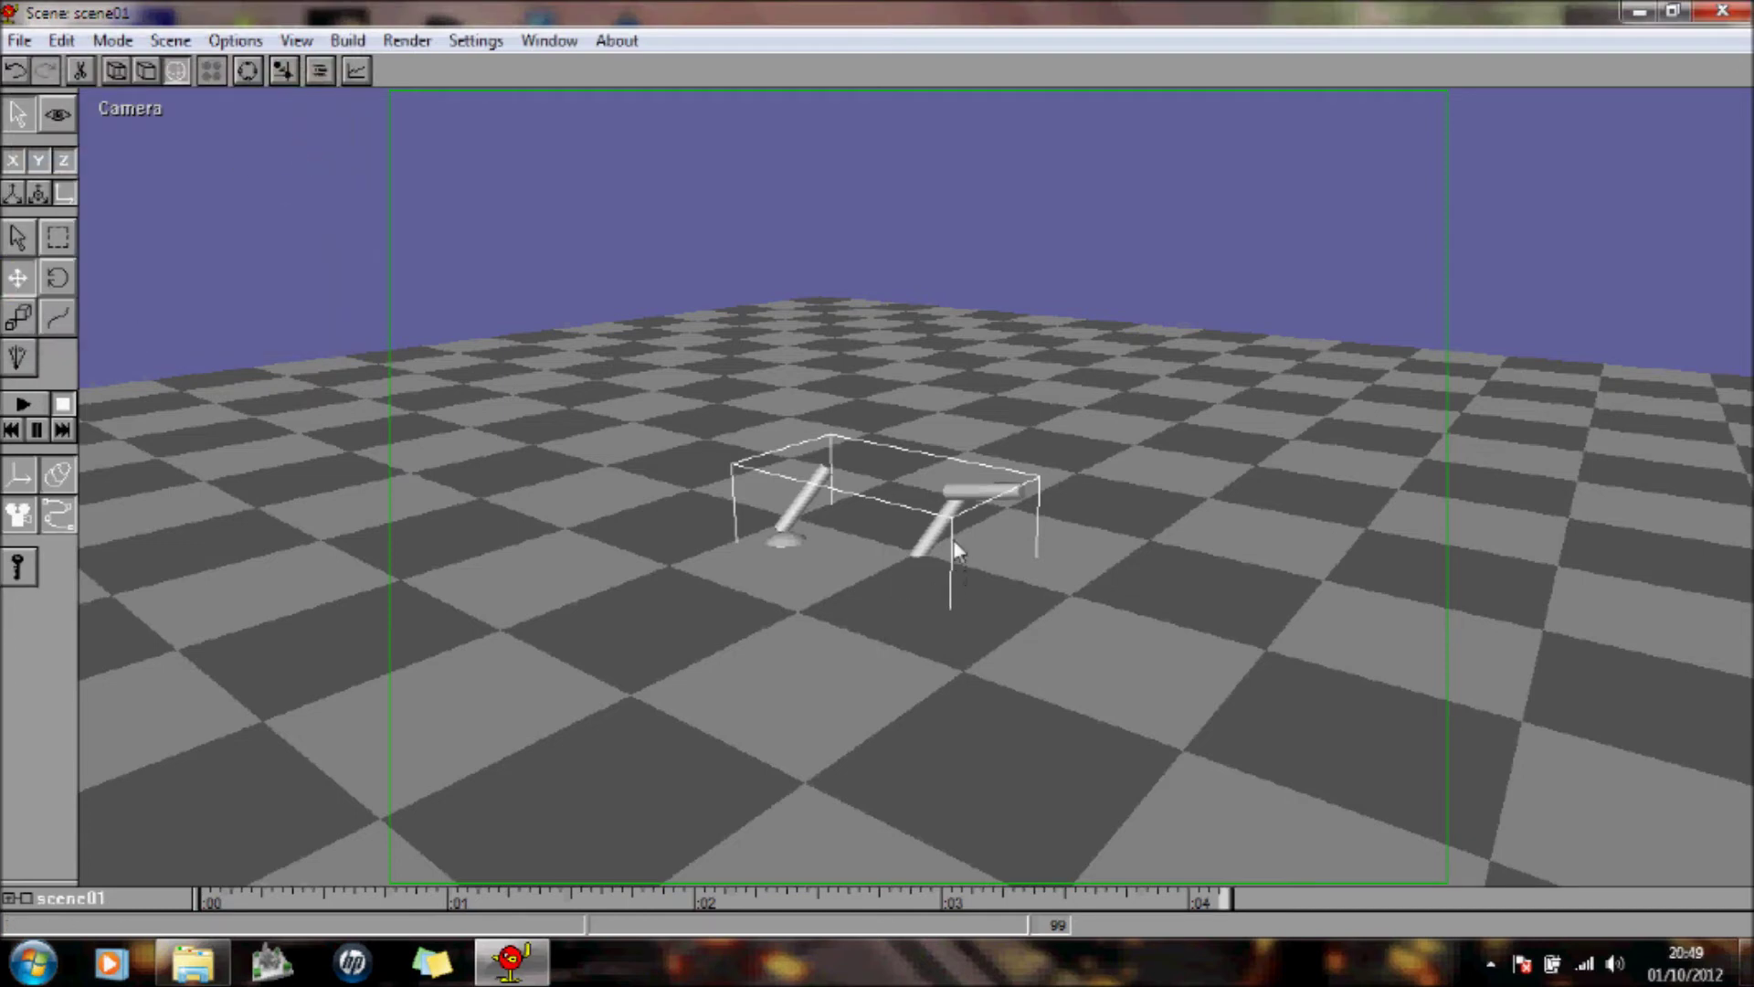
{"action": "left_click_drag", "start_coordinate": [955, 548], "coordinate": [891, 545]}
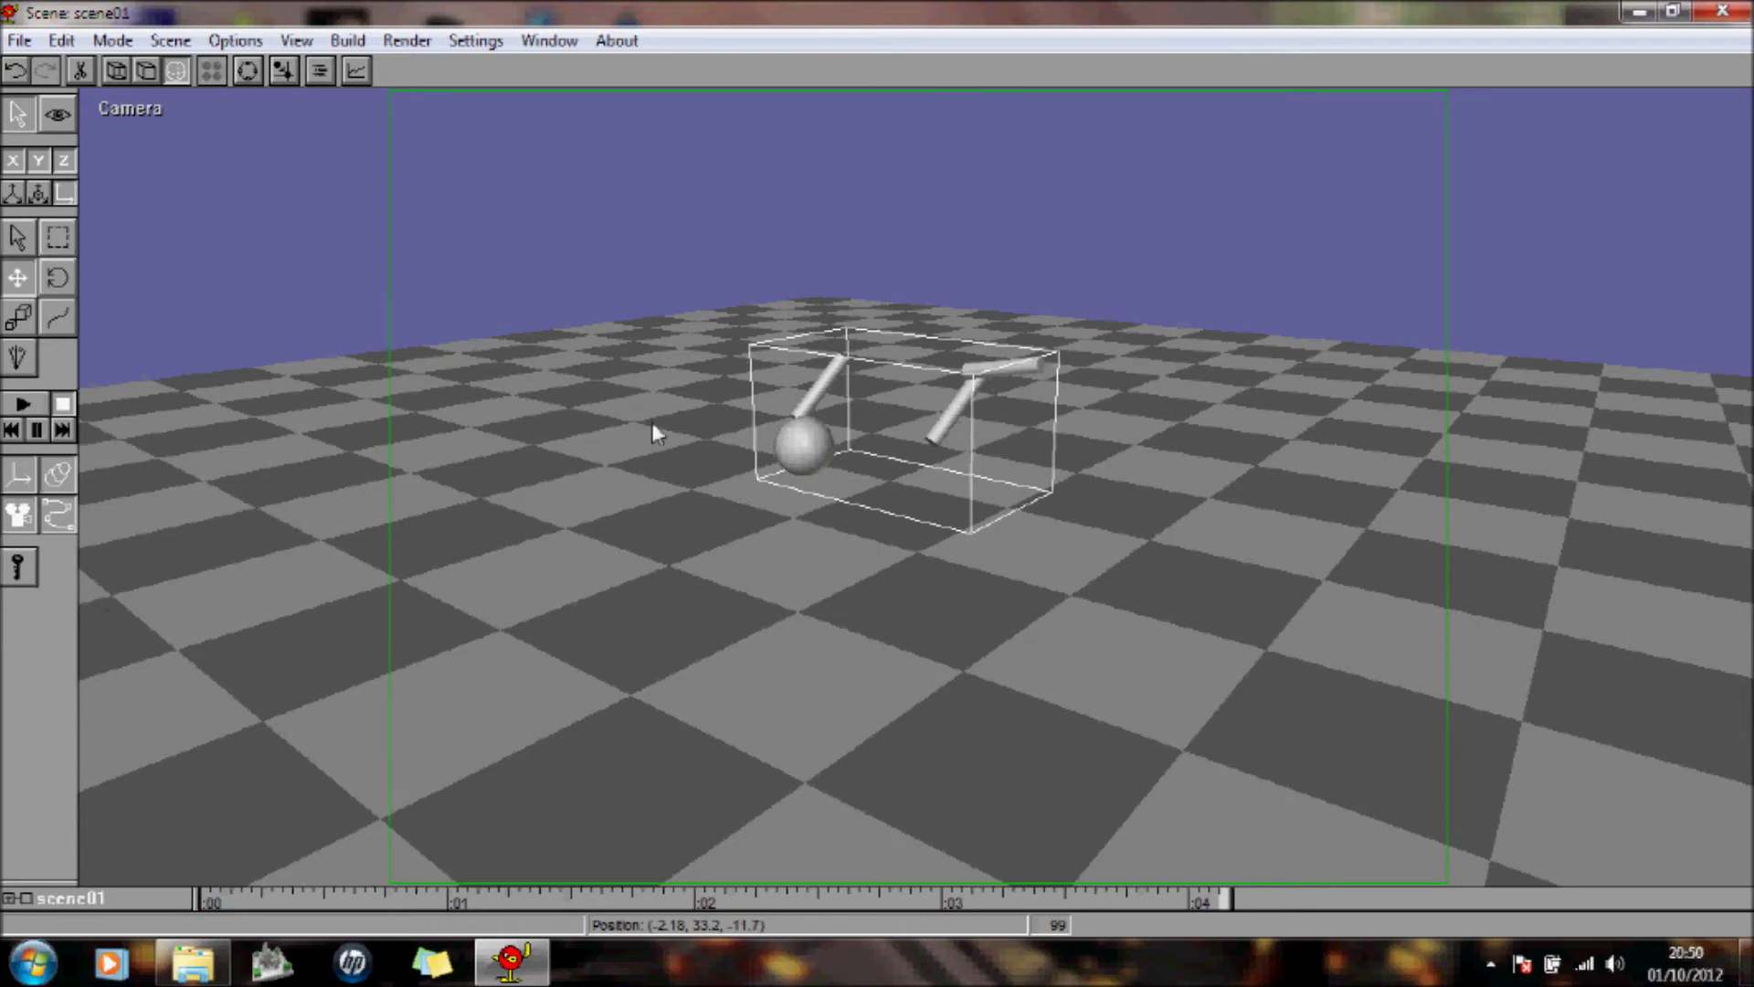
{"action": "left_click", "coordinate": [22, 404]}
Step: Switch to Object mode, create new object04, and drag out a dodecahedron in the Front view
{"action": "left_click", "coordinate": [114, 42]}
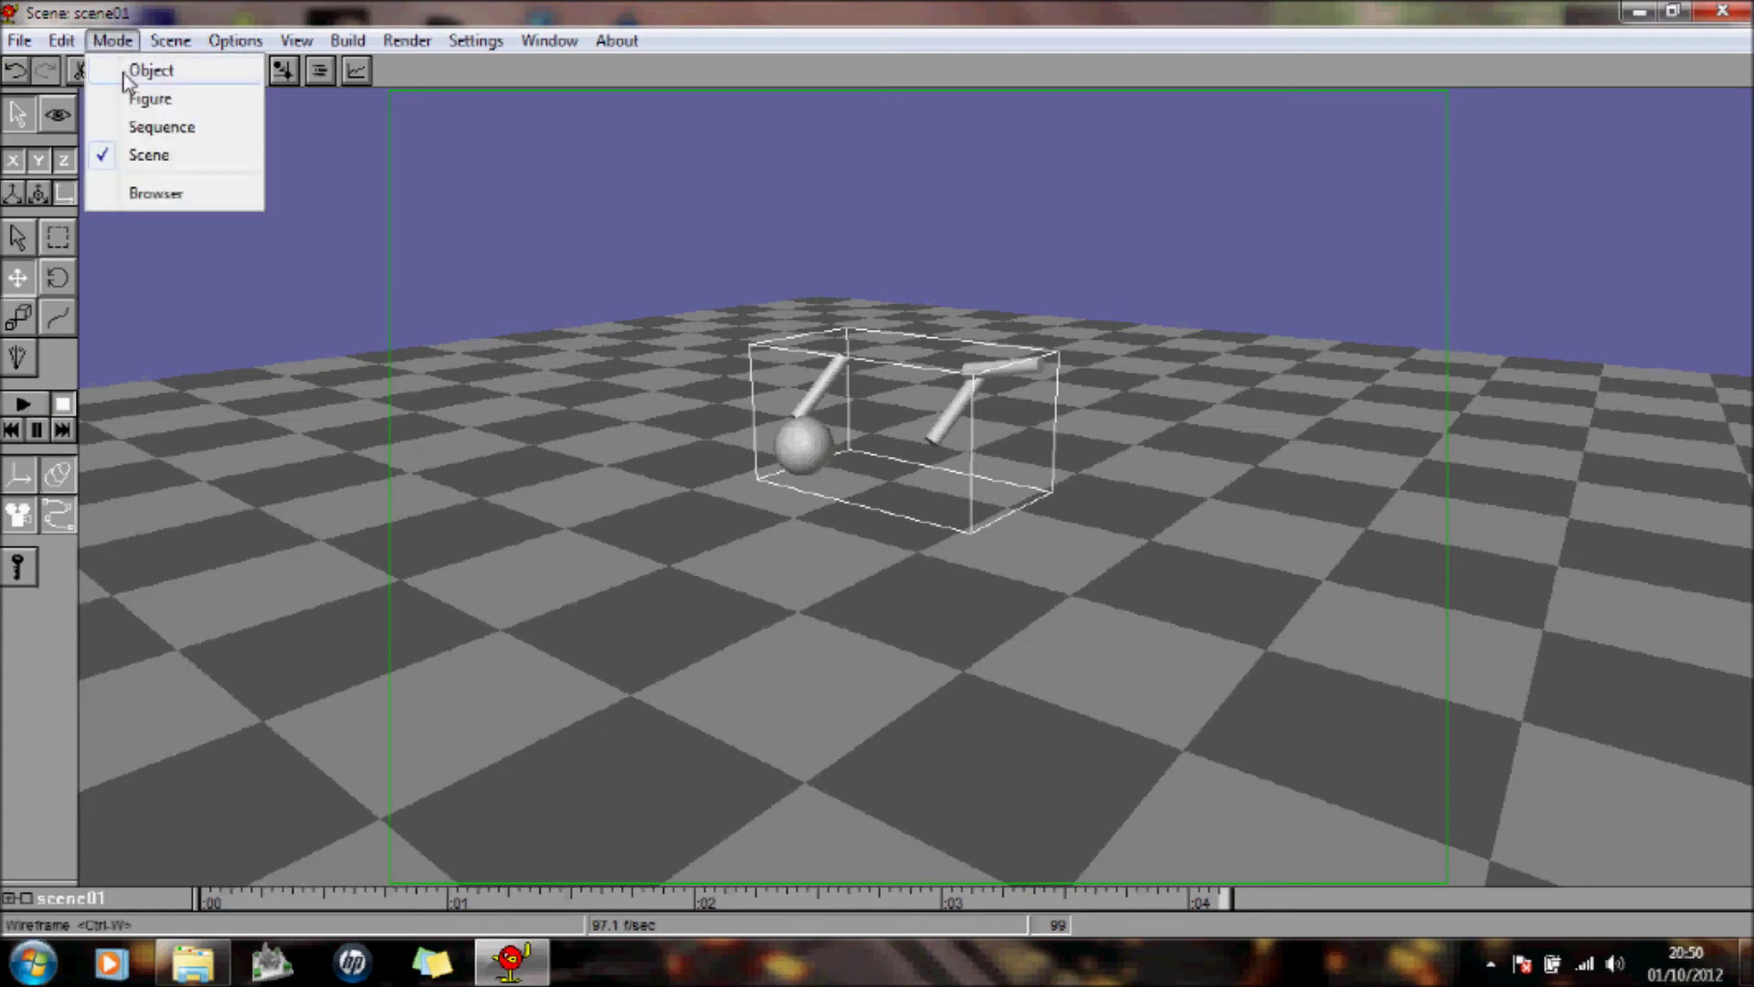
{"action": "left_click", "coordinate": [128, 74]}
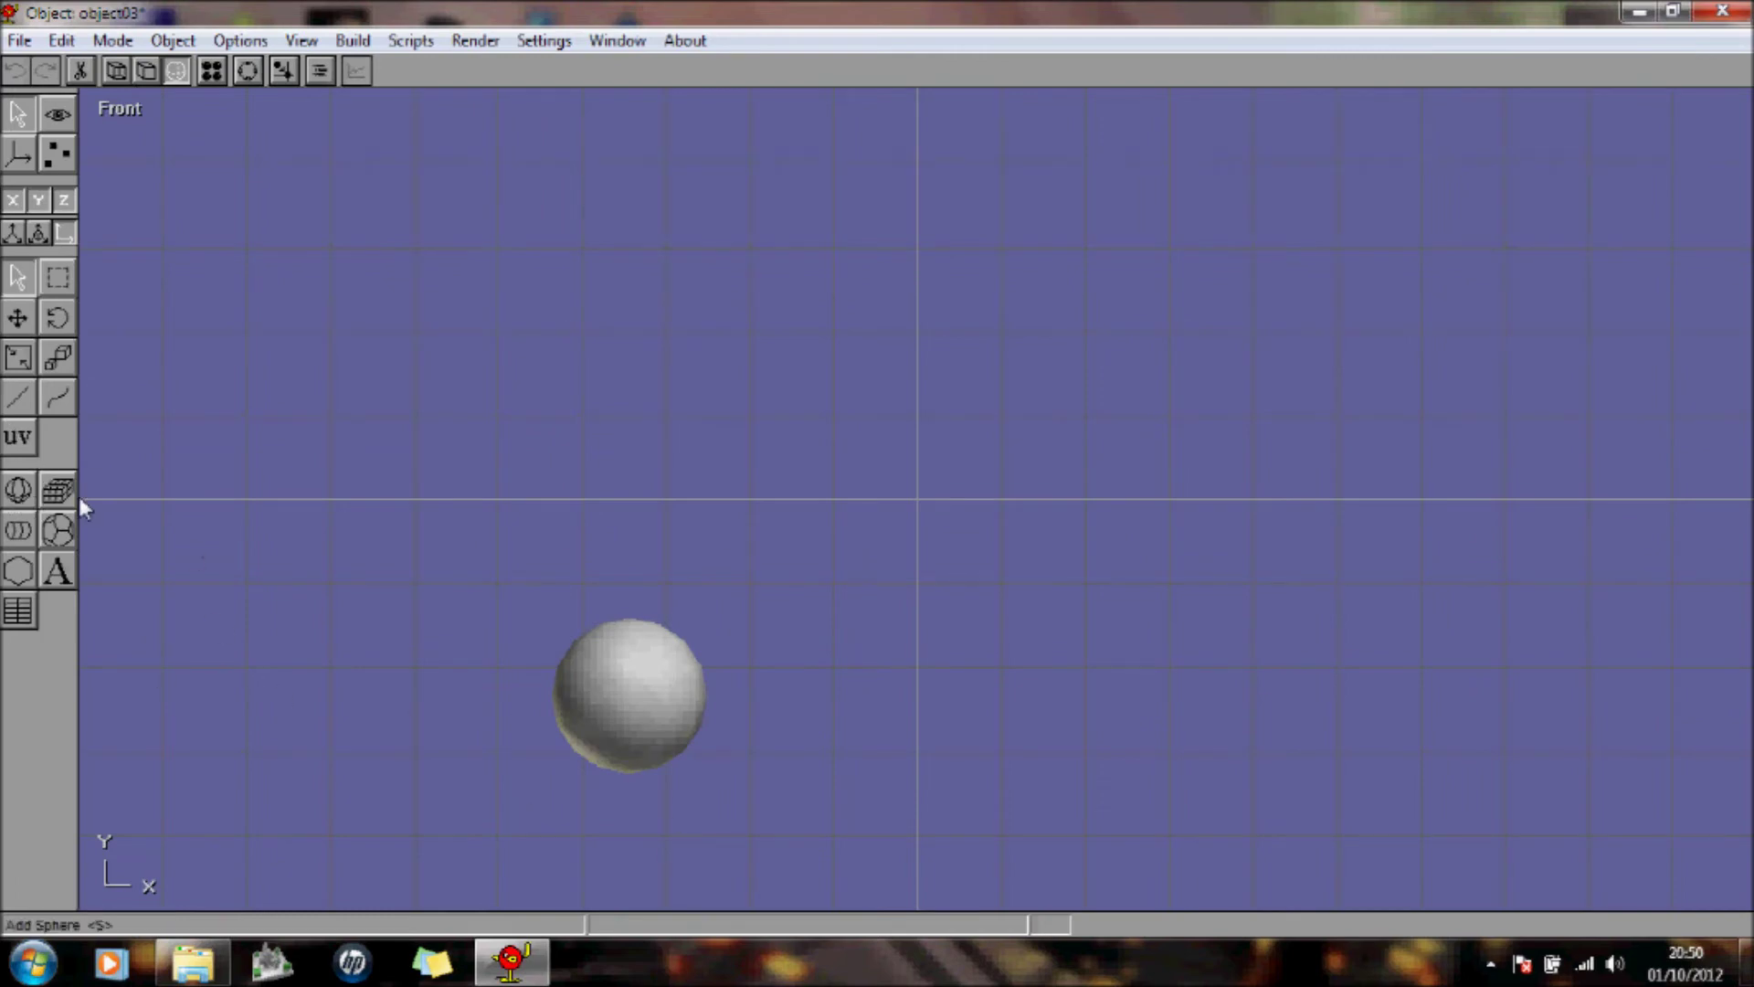
{"action": "left_click", "coordinate": [57, 530]}
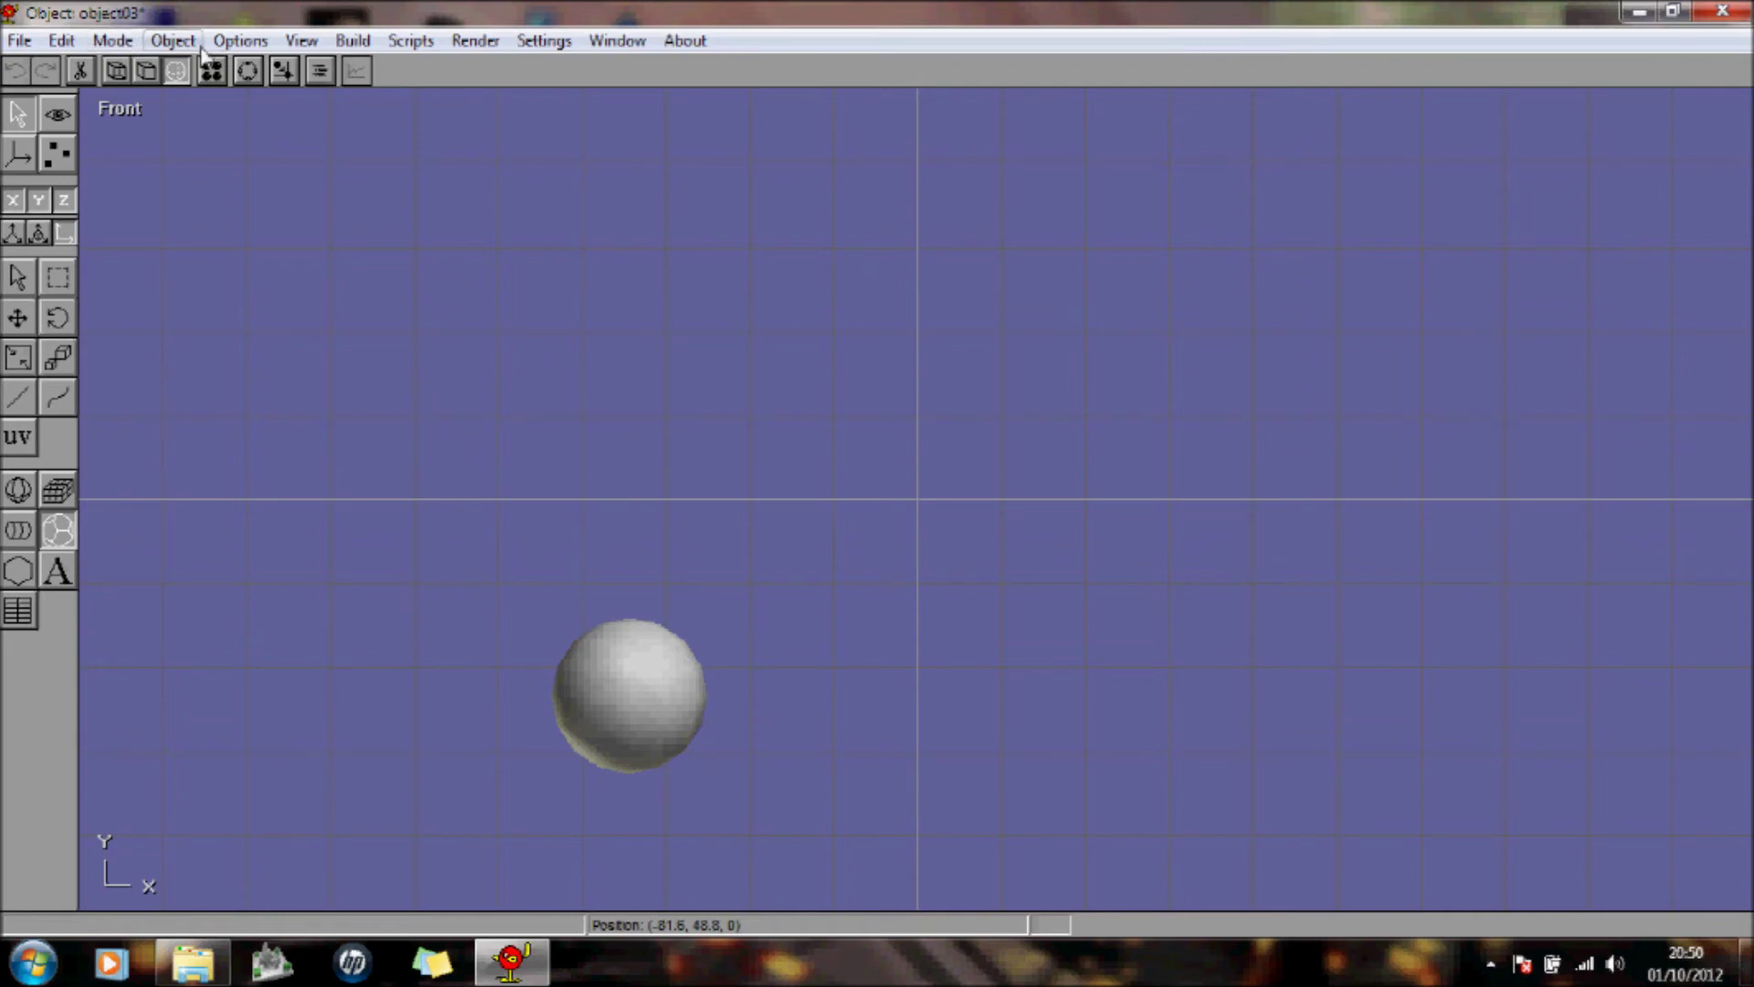
{"action": "left_click", "coordinate": [173, 40]}
{"action": "left_click", "coordinate": [187, 67]}
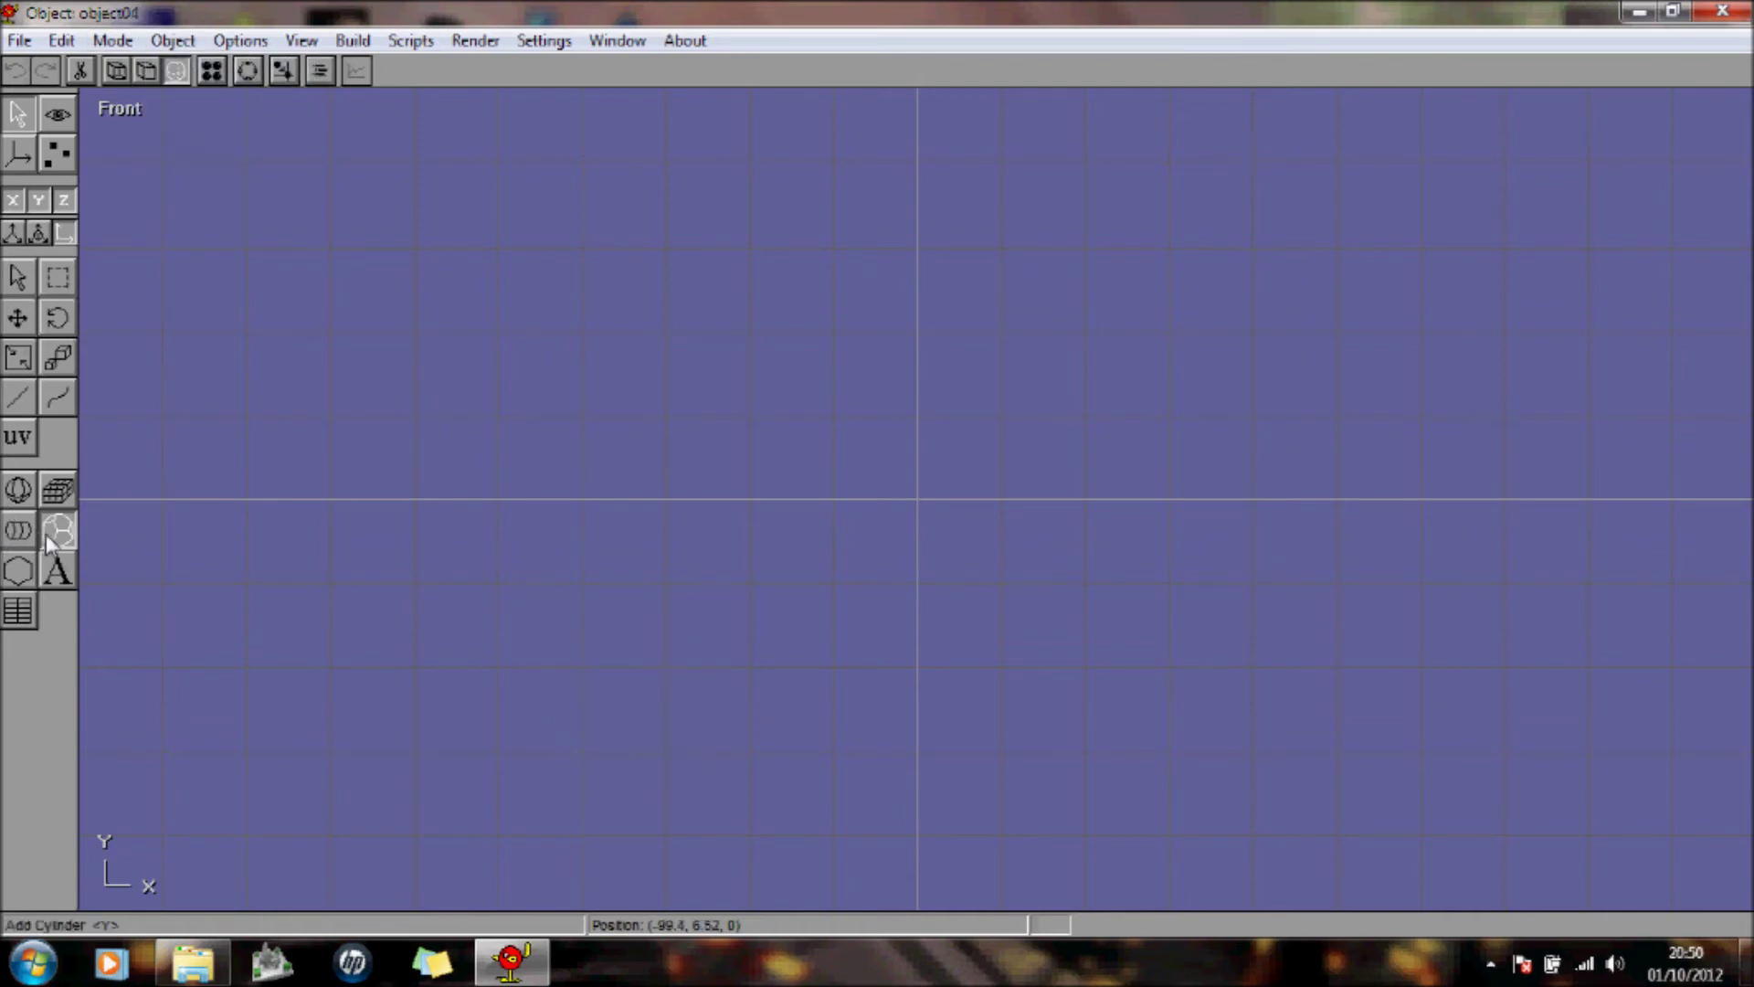
{"action": "left_click", "coordinate": [650, 557]}
{"action": "left_click_drag", "start_coordinate": [650, 556], "coordinate": [841, 426]}
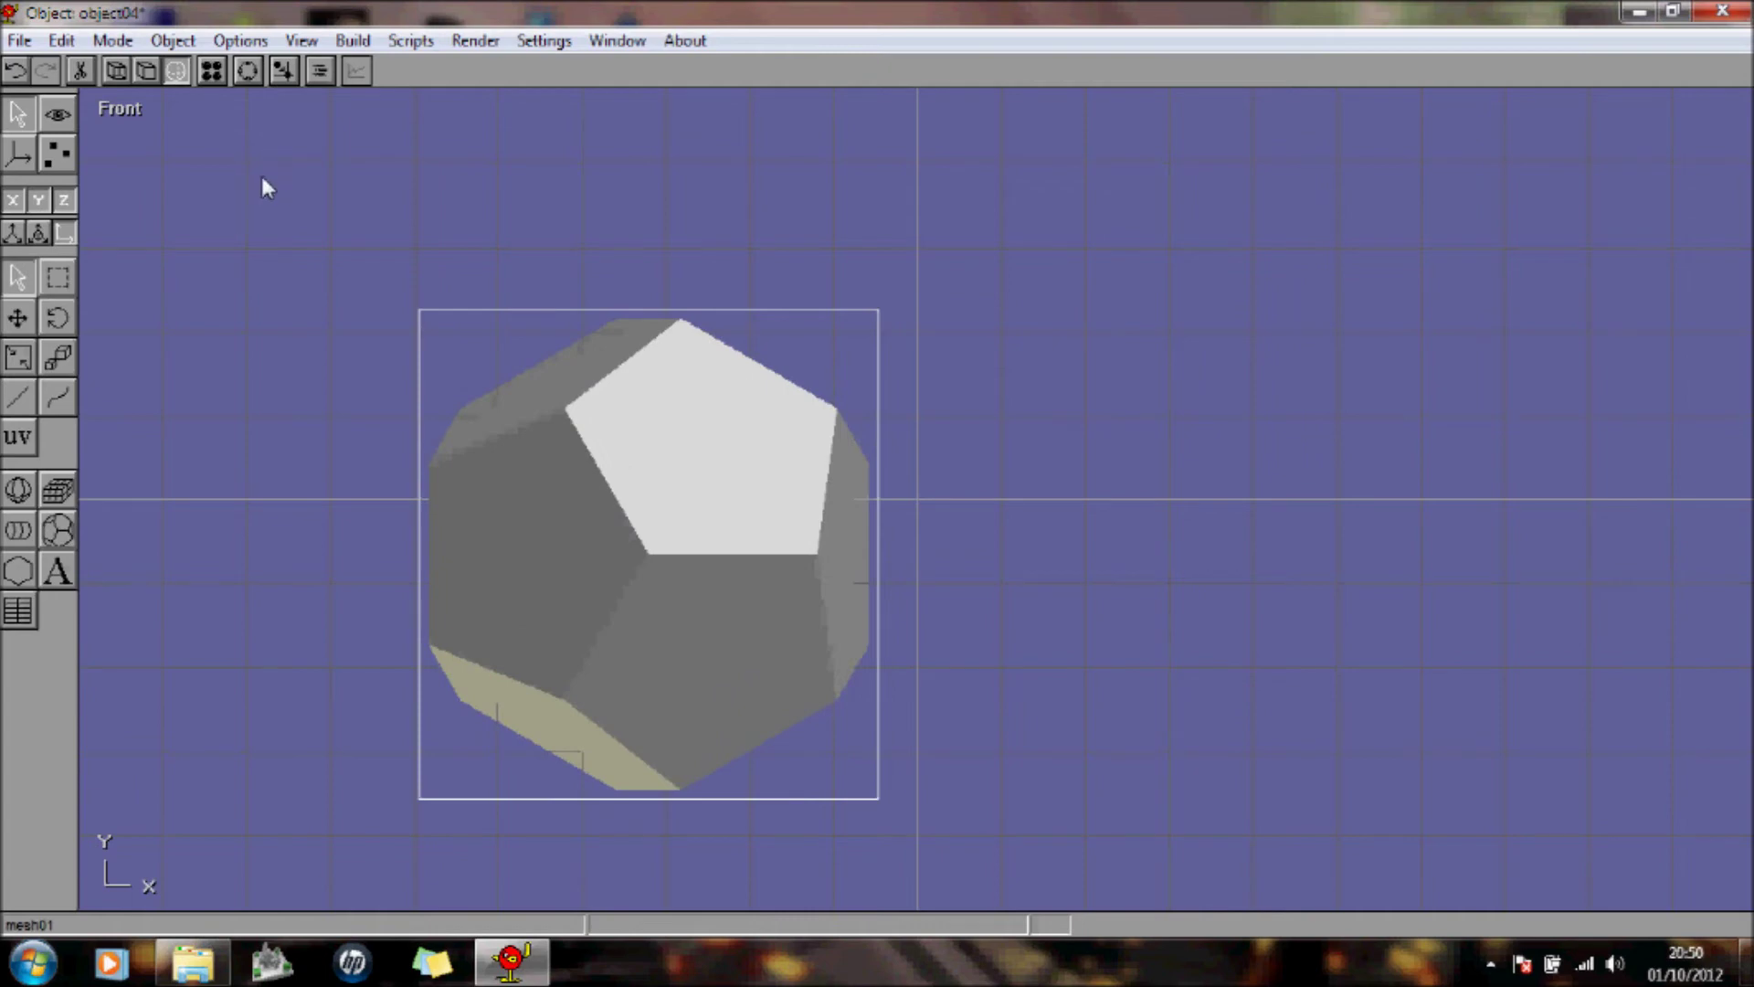
Step: Create a new material, material01, and set its colour to a light magenta
{"action": "left_click", "coordinate": [211, 70]}
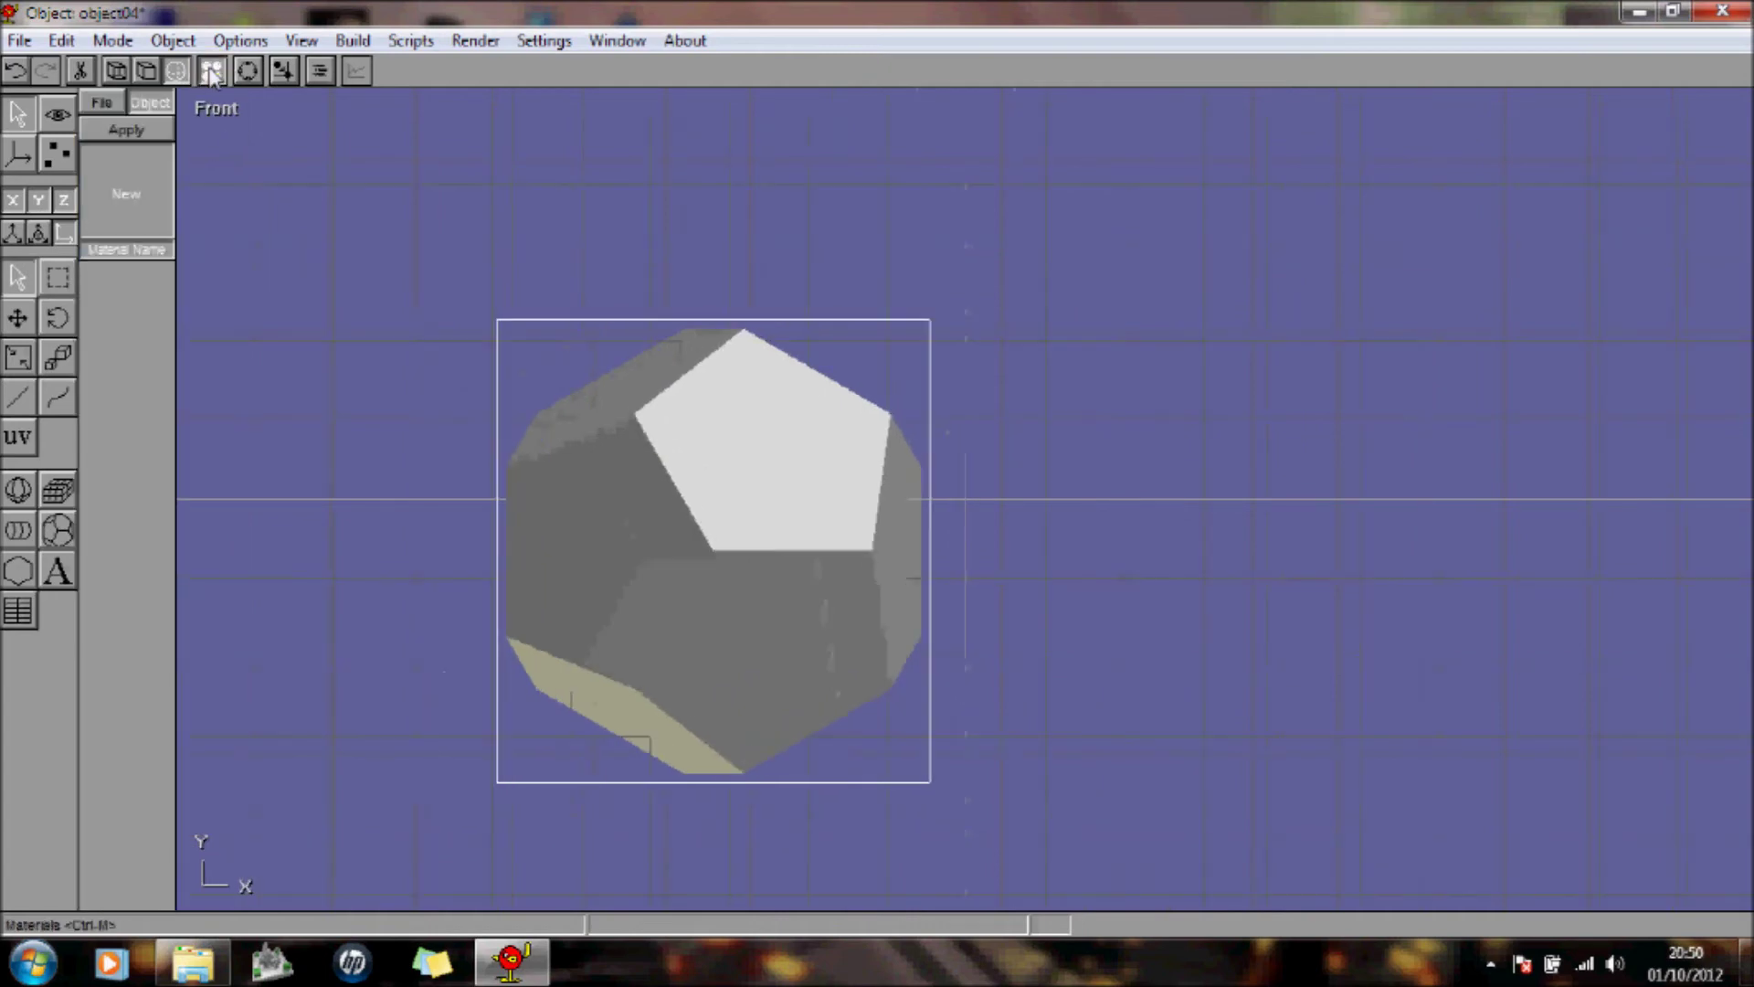
{"action": "left_click", "coordinate": [144, 199]}
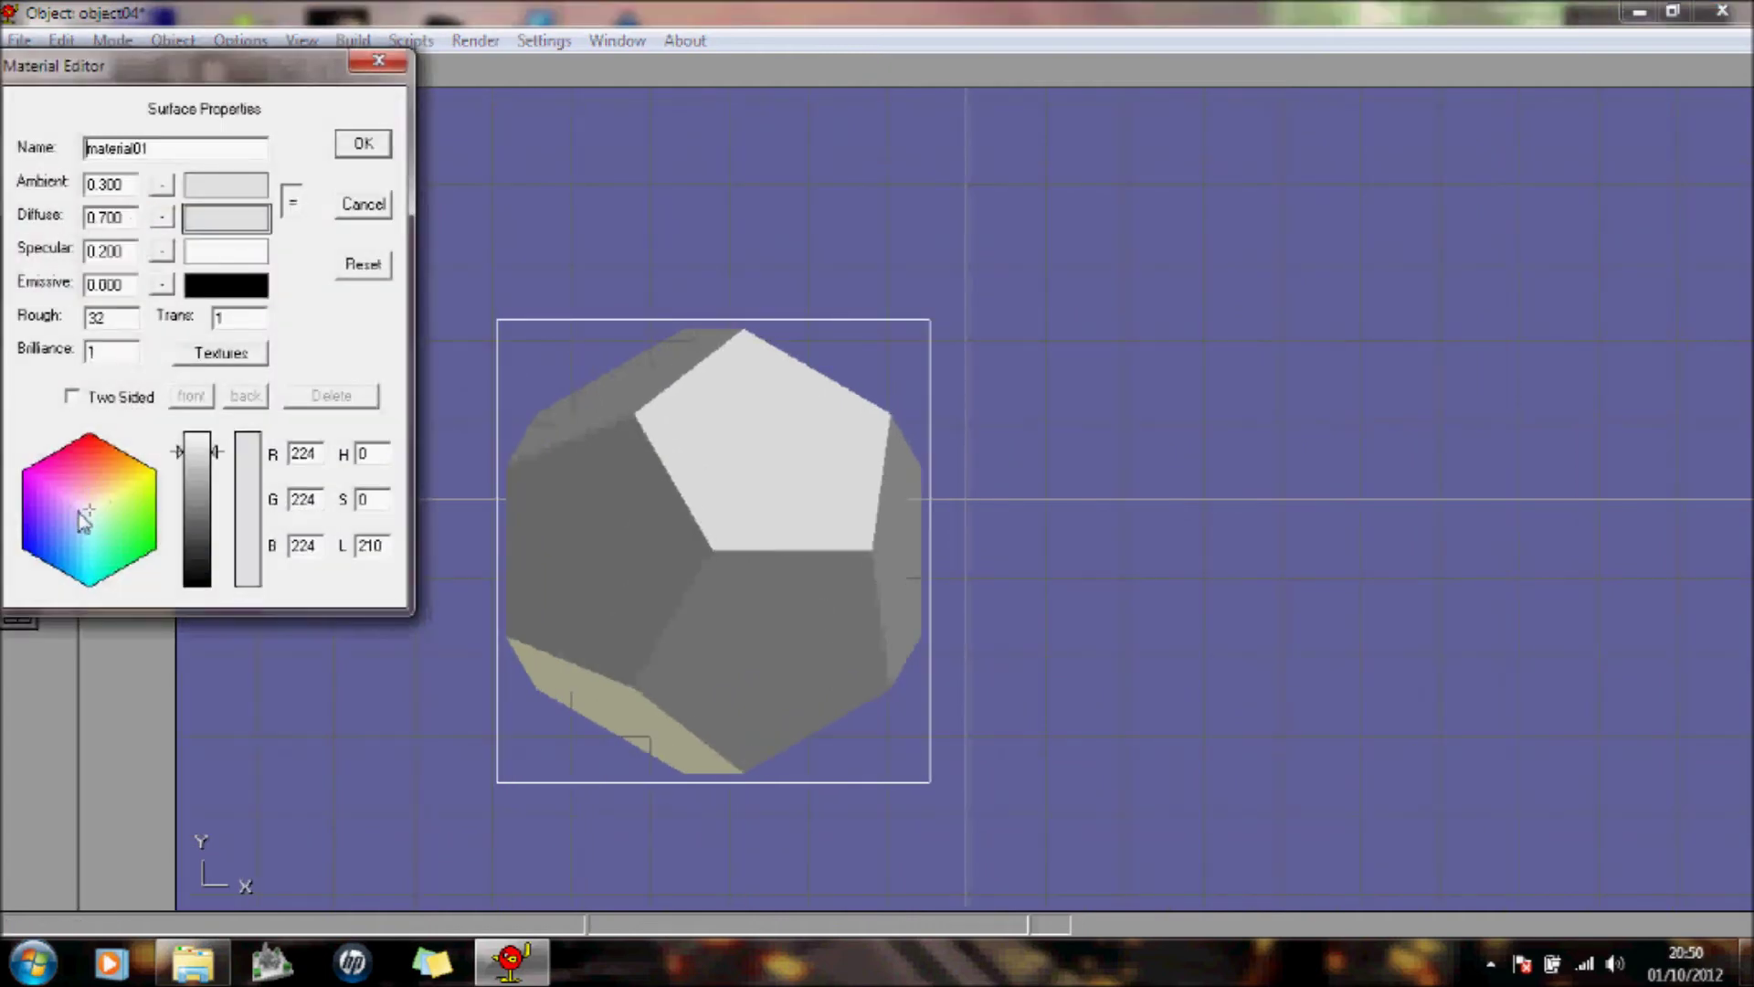
{"action": "left_click", "coordinate": [84, 512]}
{"action": "left_click_drag", "start_coordinate": [87, 519], "coordinate": [11, 471]}
{"action": "left_click_drag", "start_coordinate": [206, 451], "coordinate": [203, 522]}
Step: Confirm material01 and apply it to the dodecahedron mesh
{"action": "left_click", "coordinate": [378, 138]}
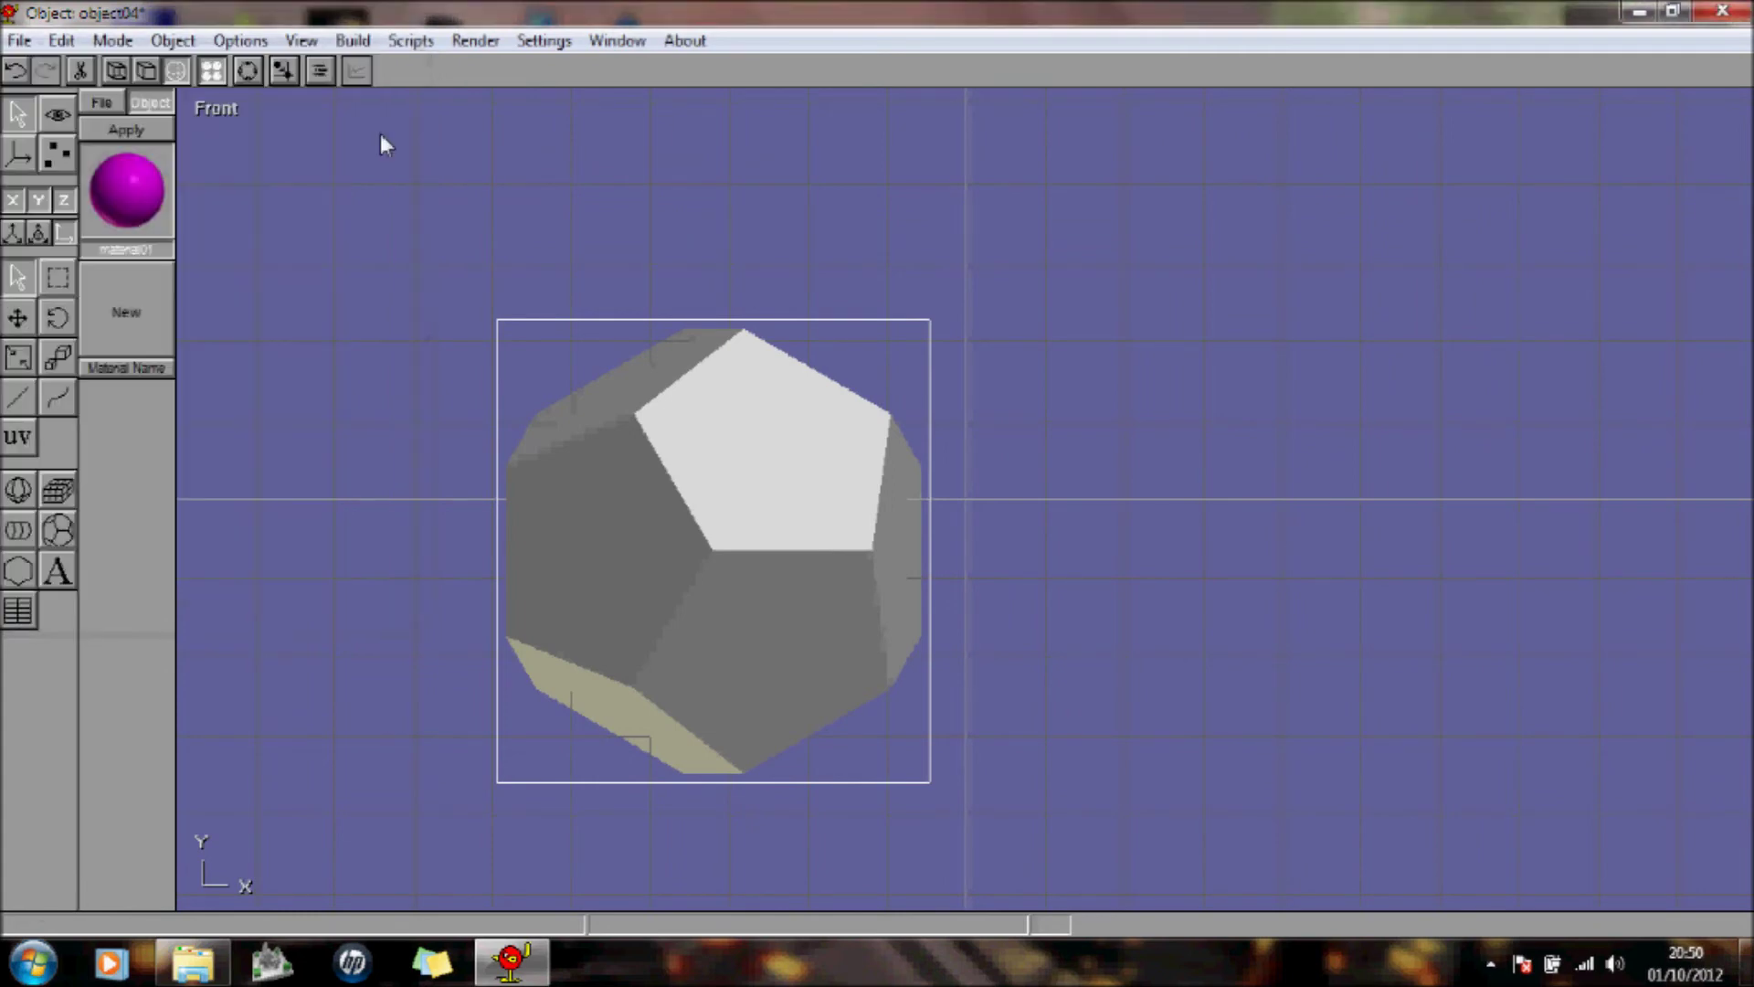
{"action": "left_click", "coordinate": [161, 130]}
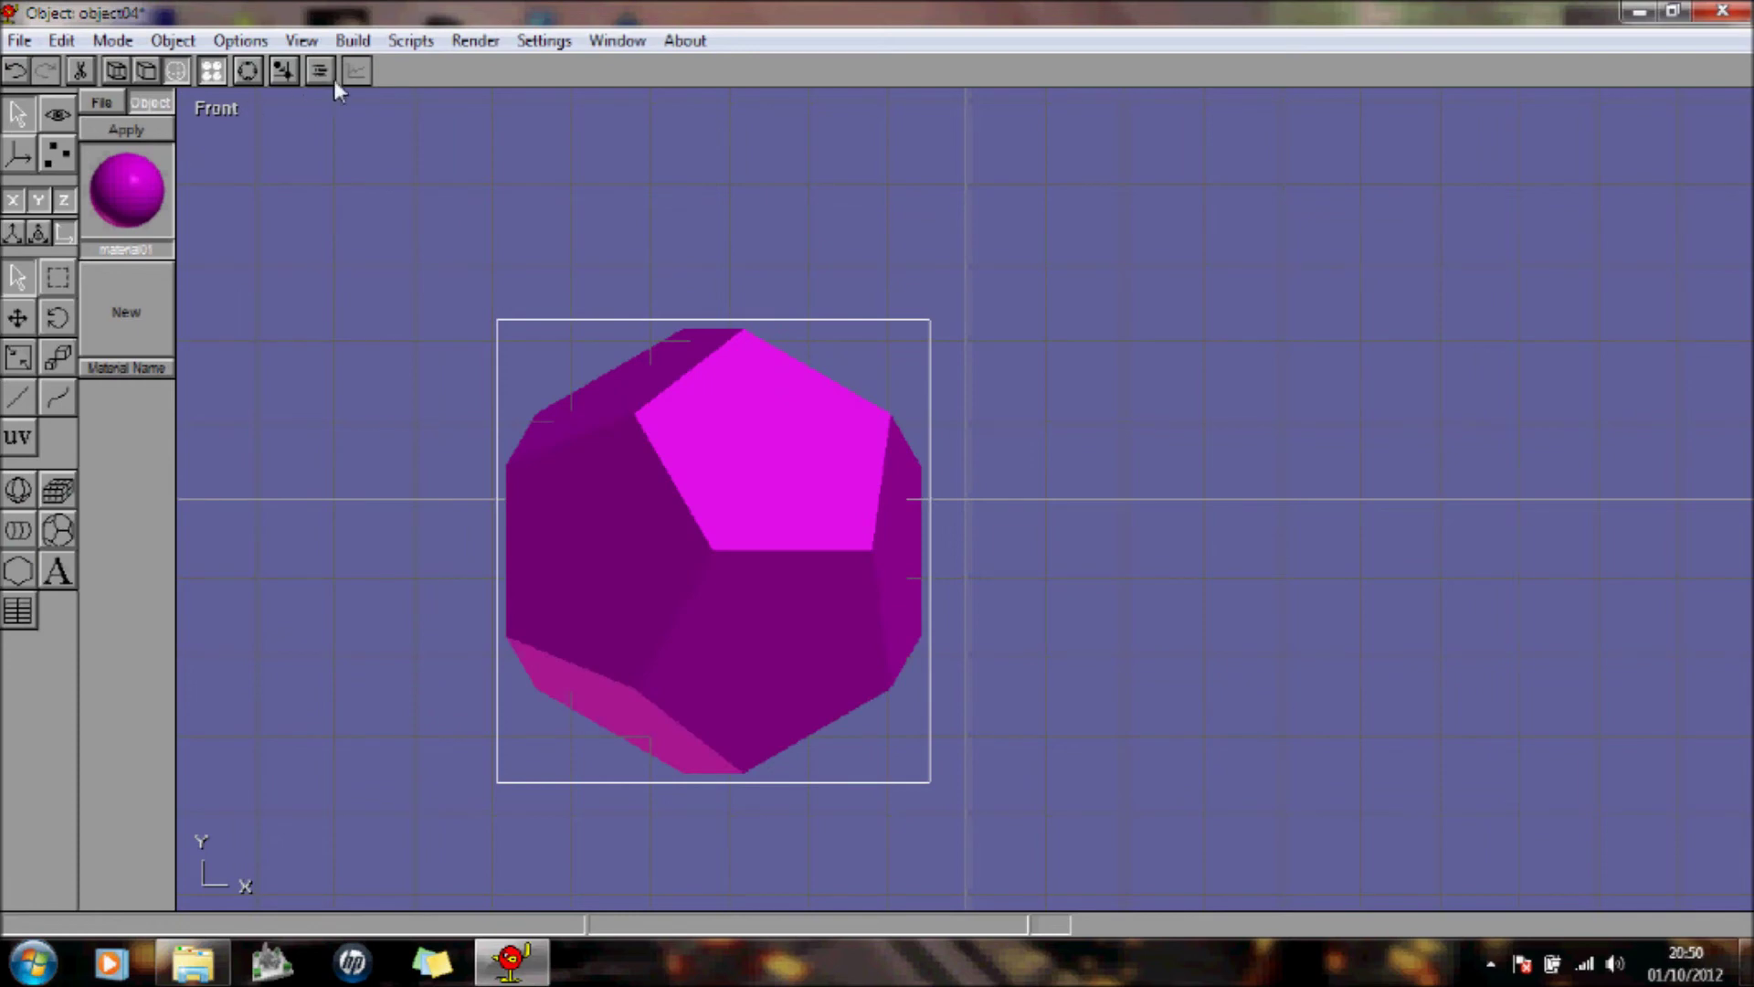
{"action": "left_click", "coordinate": [112, 41]}
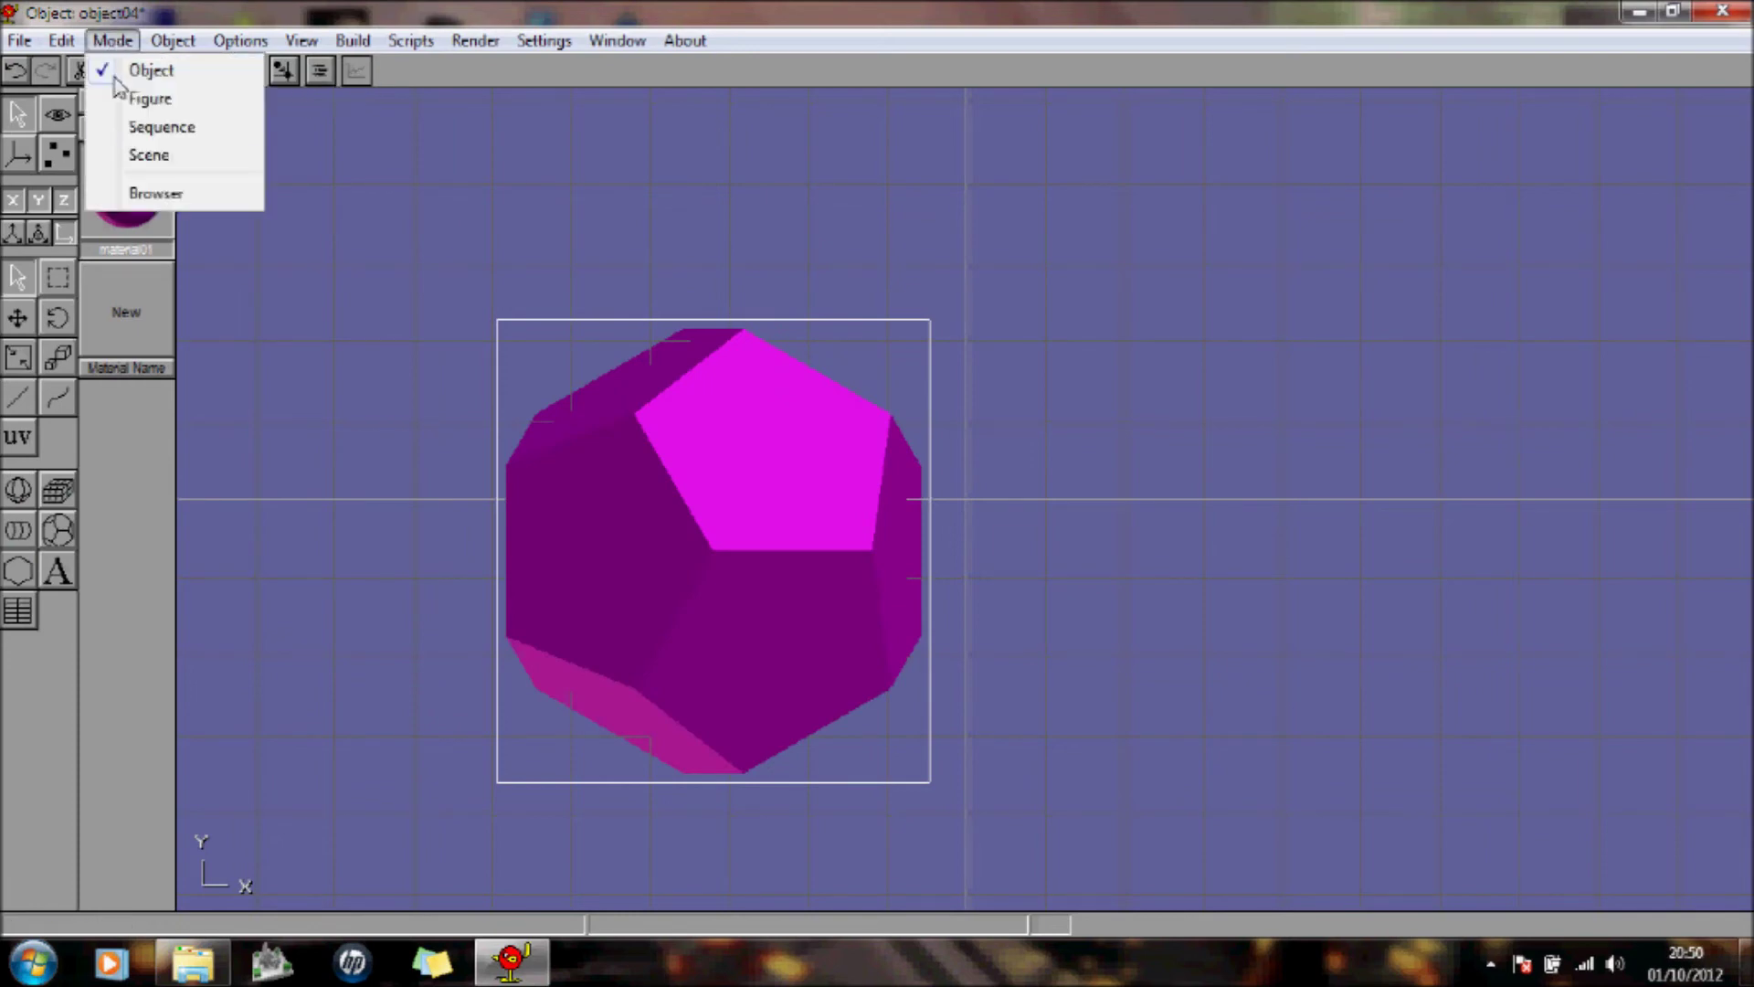
Step: Add object04 to scene01 and place the dodecahedron on the floor, left of the figure
{"action": "left_click", "coordinate": [131, 157]}
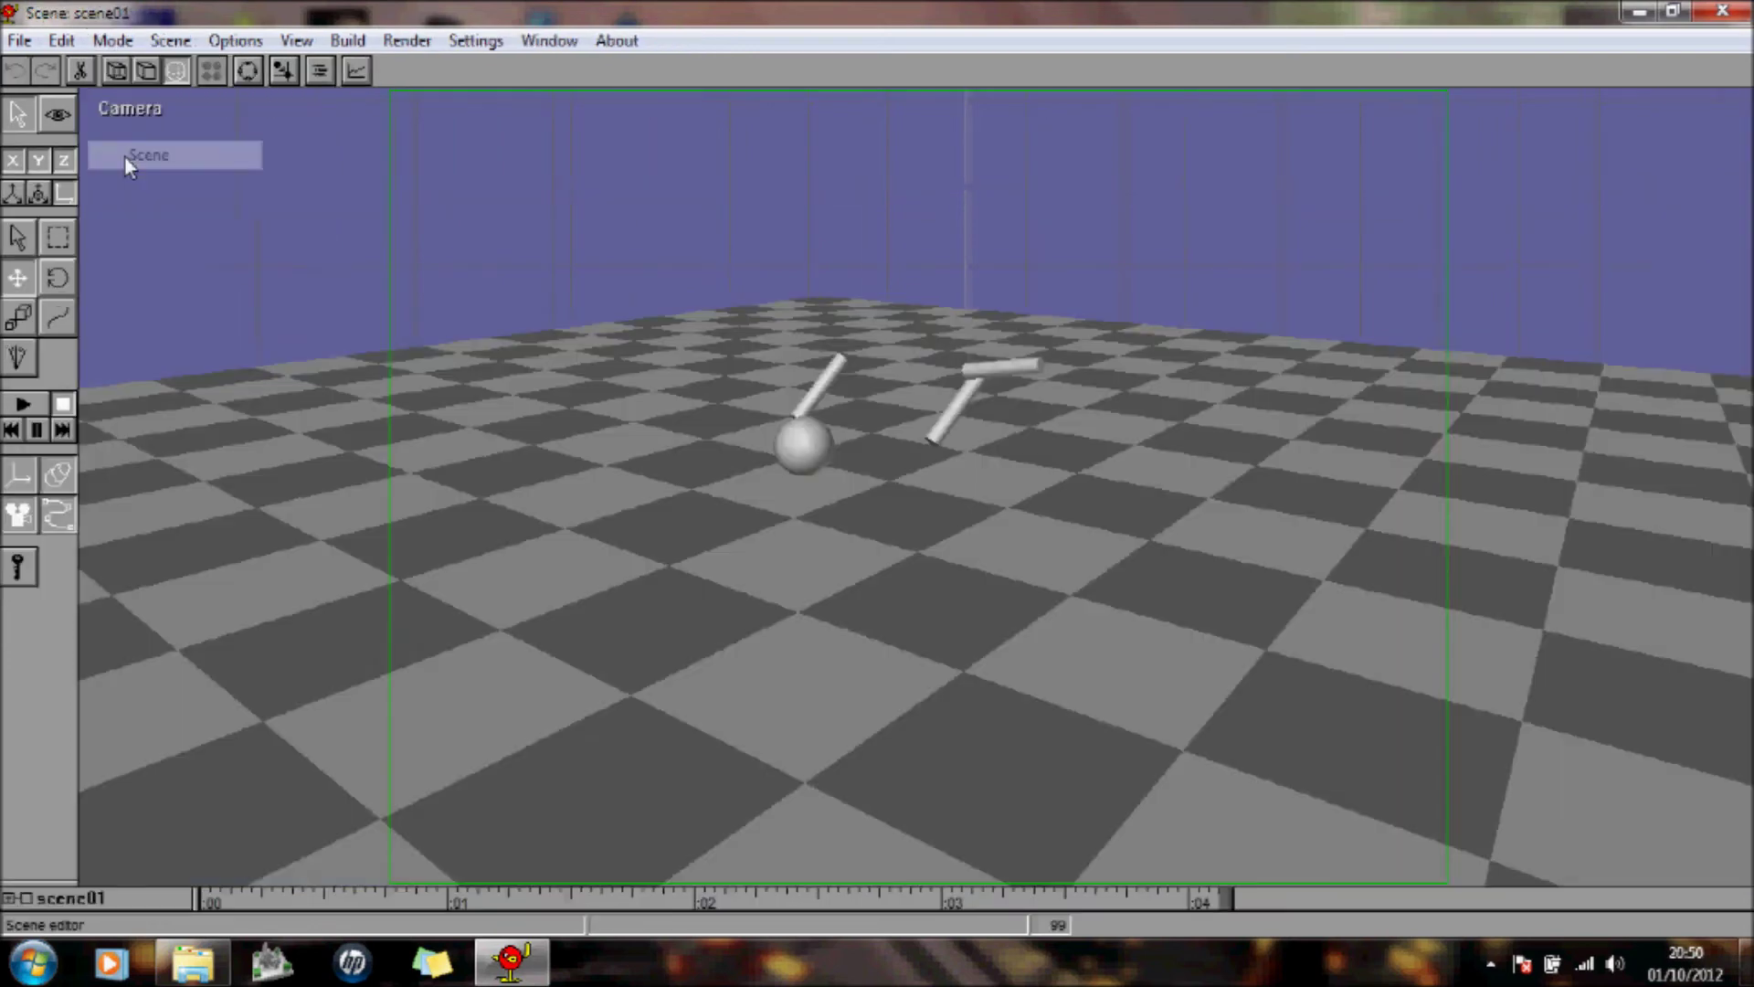
{"action": "left_click", "coordinate": [360, 44]}
{"action": "left_click", "coordinate": [358, 70]}
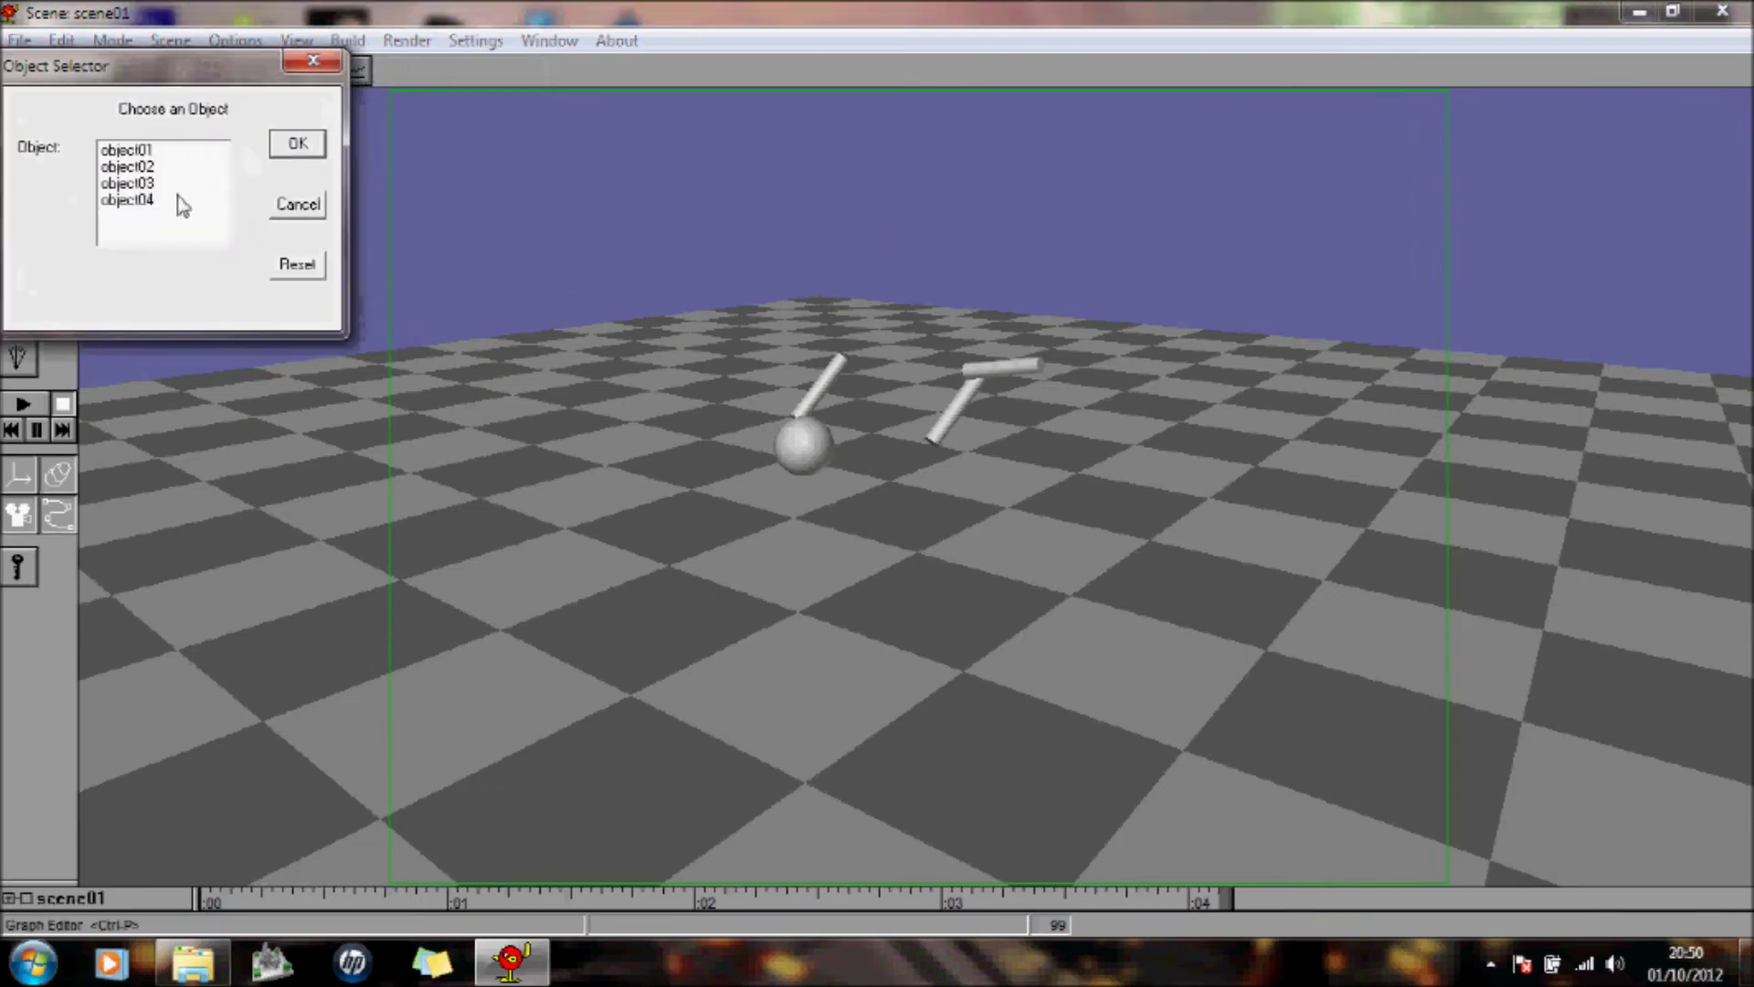
{"action": "left_click", "coordinate": [151, 200]}
{"action": "left_click", "coordinate": [297, 145]}
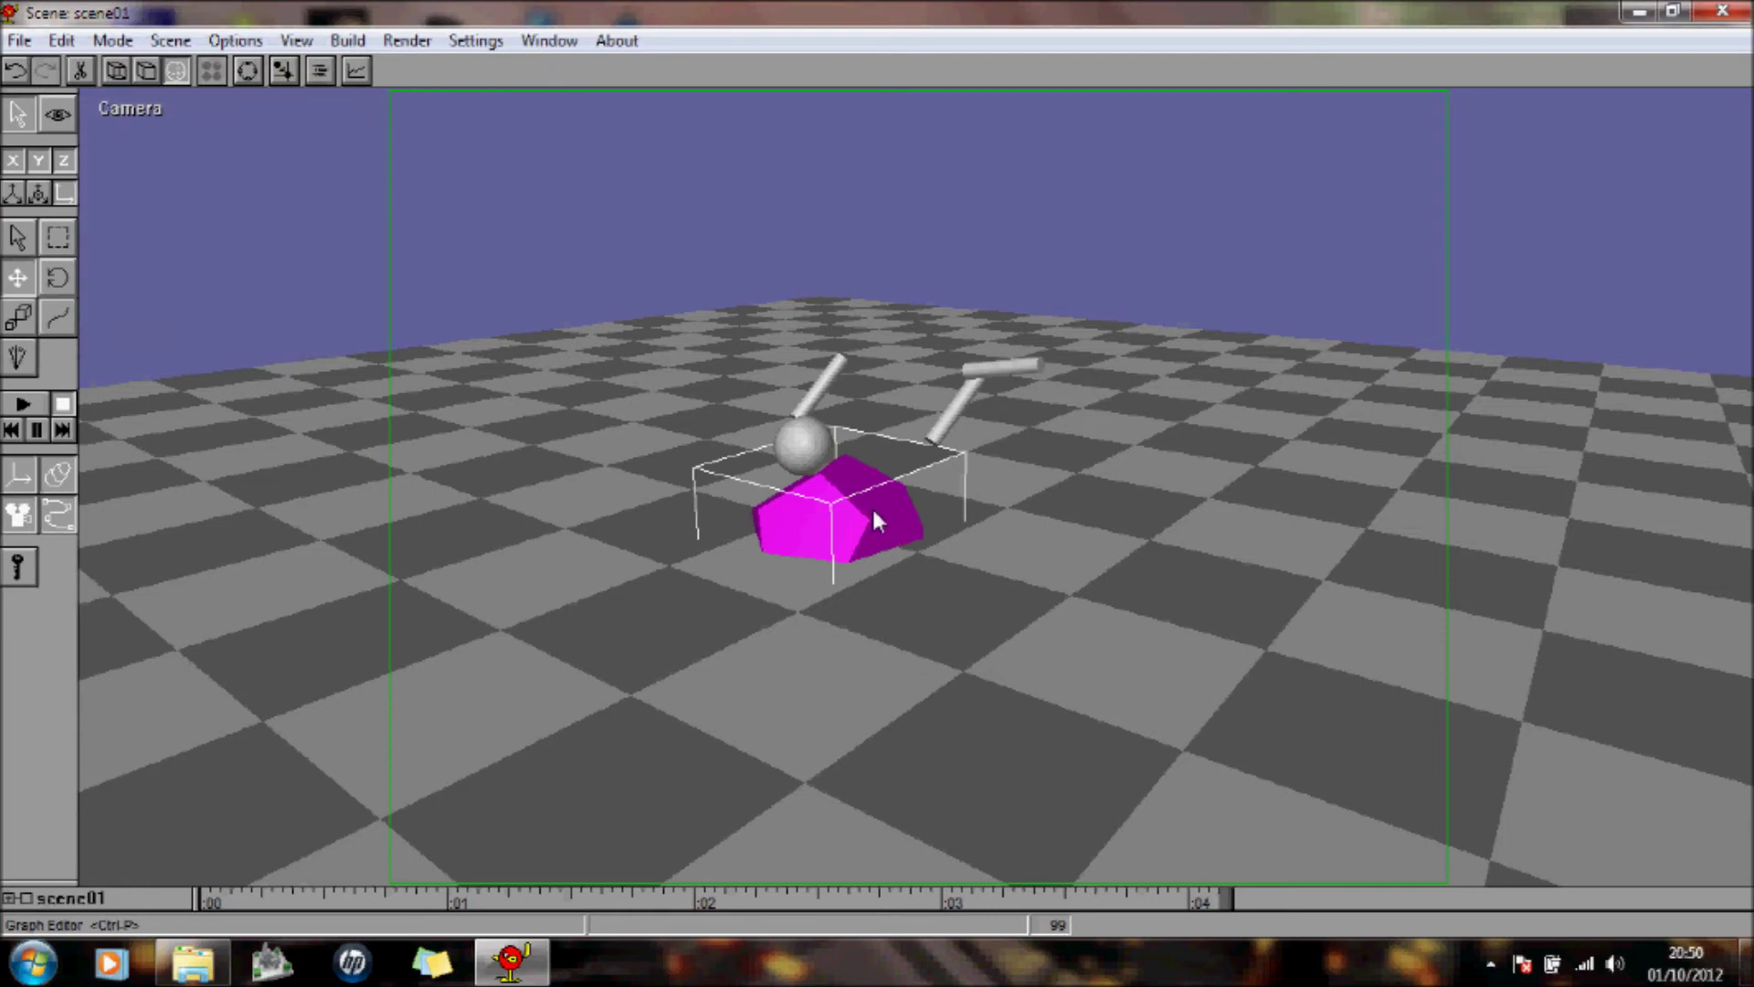
{"action": "left_click_drag", "start_coordinate": [873, 512], "coordinate": [550, 610]}
{"action": "left_click_drag", "start_coordinate": [556, 384], "coordinate": [548, 612]}
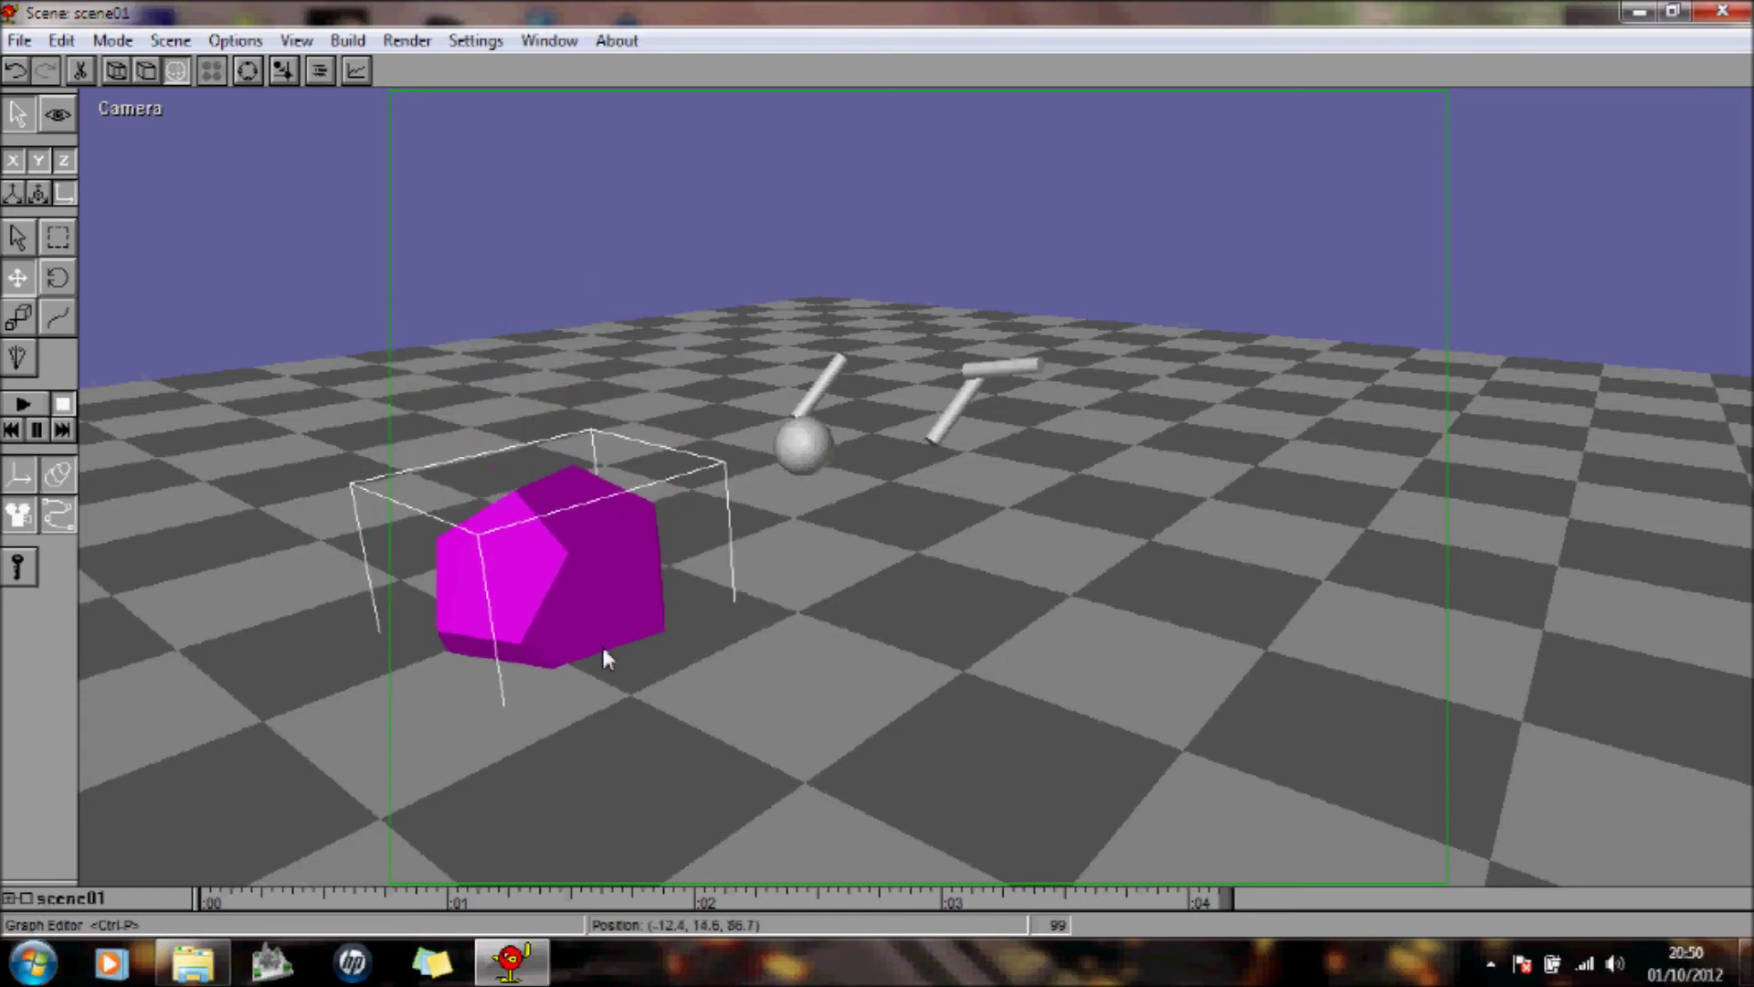
Step: Turn on Animate and key the dodecahedron's starting position at frame 0, up and right
{"action": "left_click", "coordinate": [16, 574]}
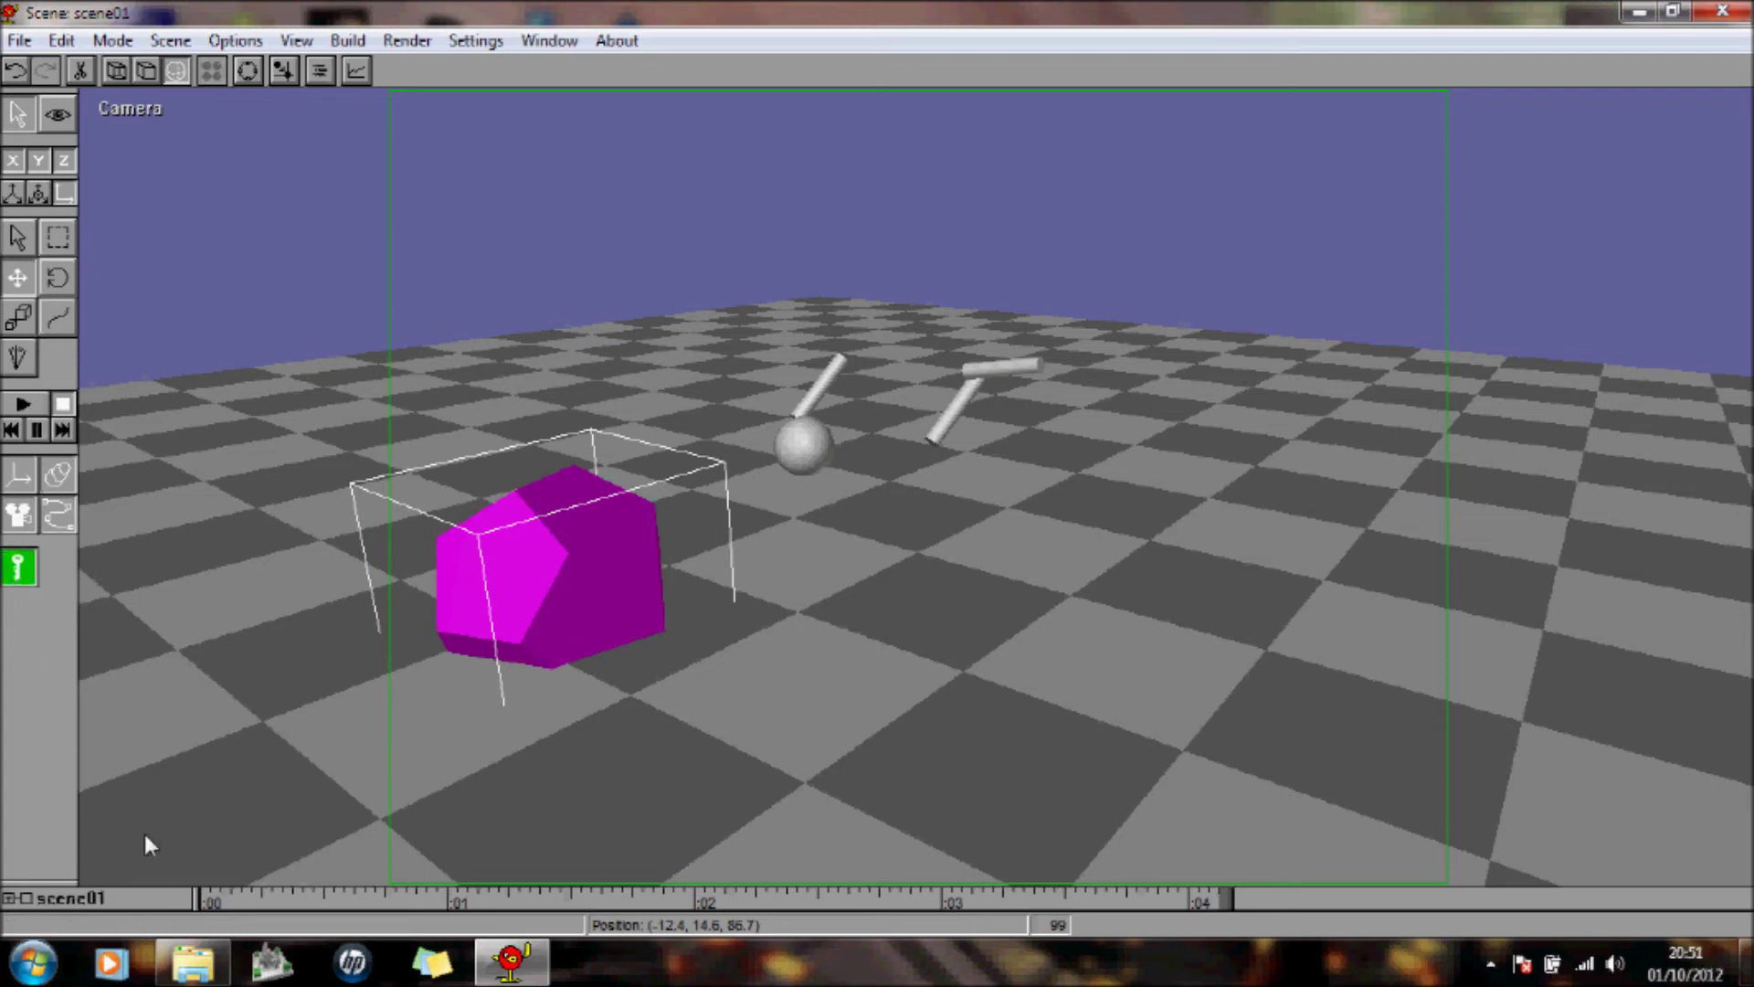
{"action": "left_click", "coordinate": [203, 906]}
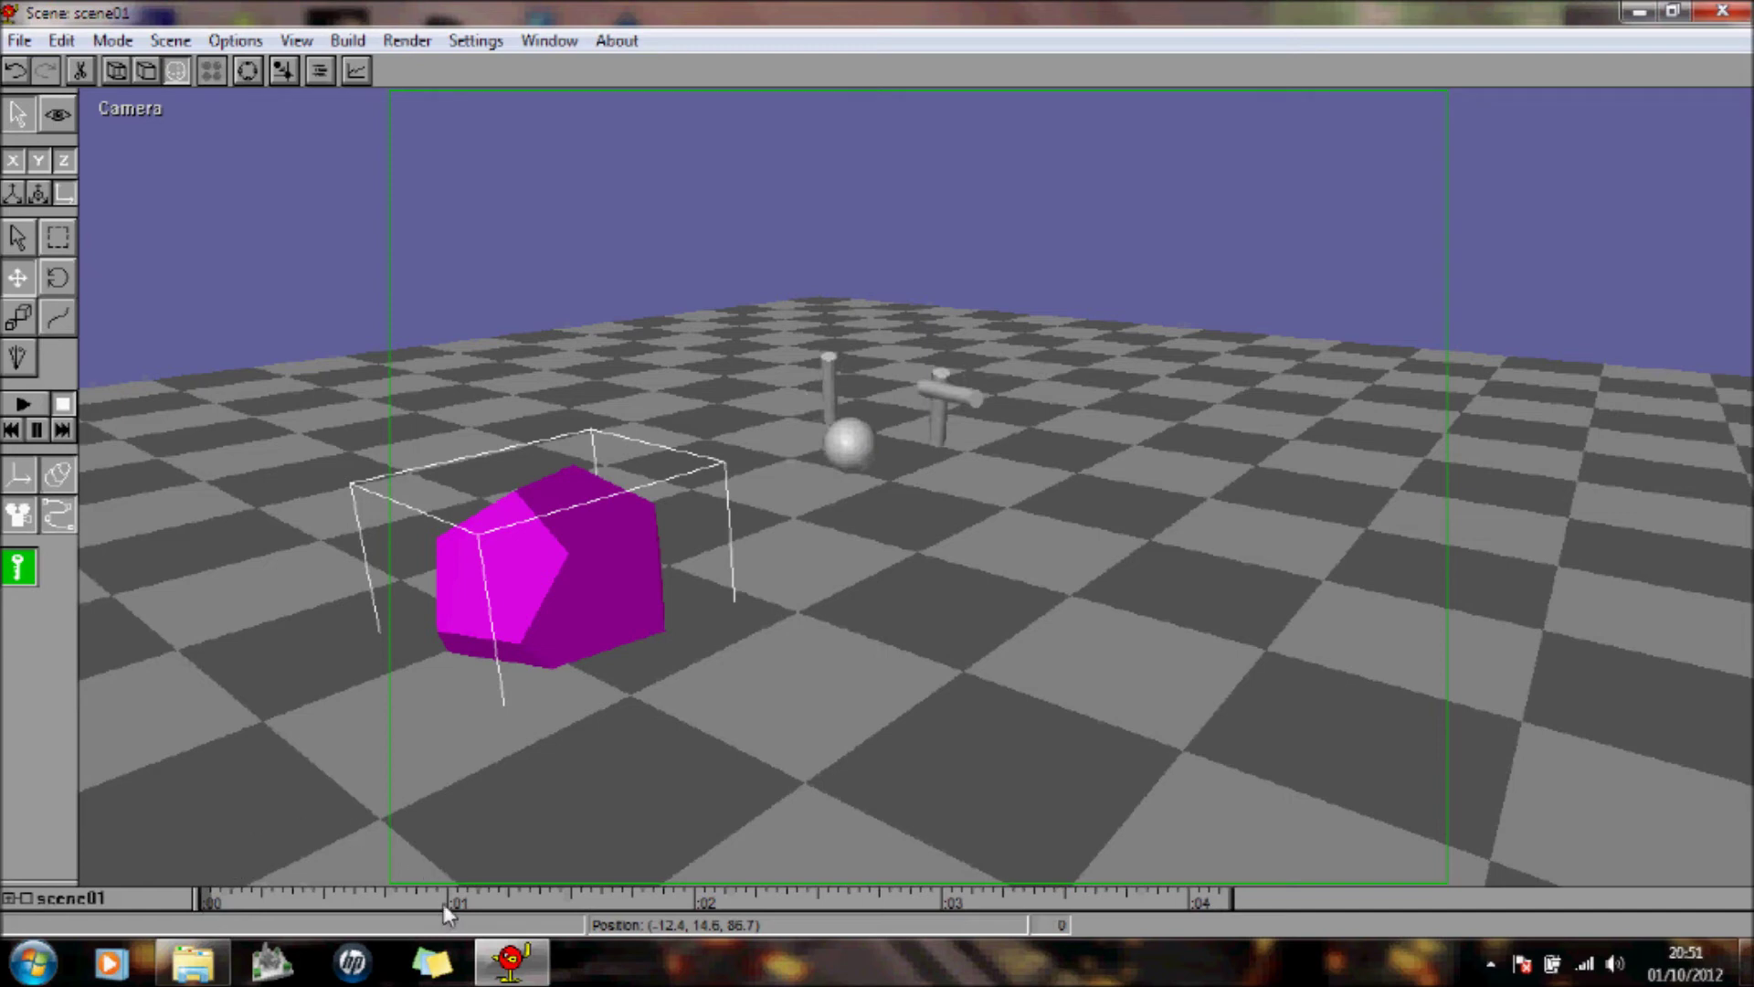
{"action": "left_click_drag", "start_coordinate": [563, 541], "coordinate": [601, 380]}
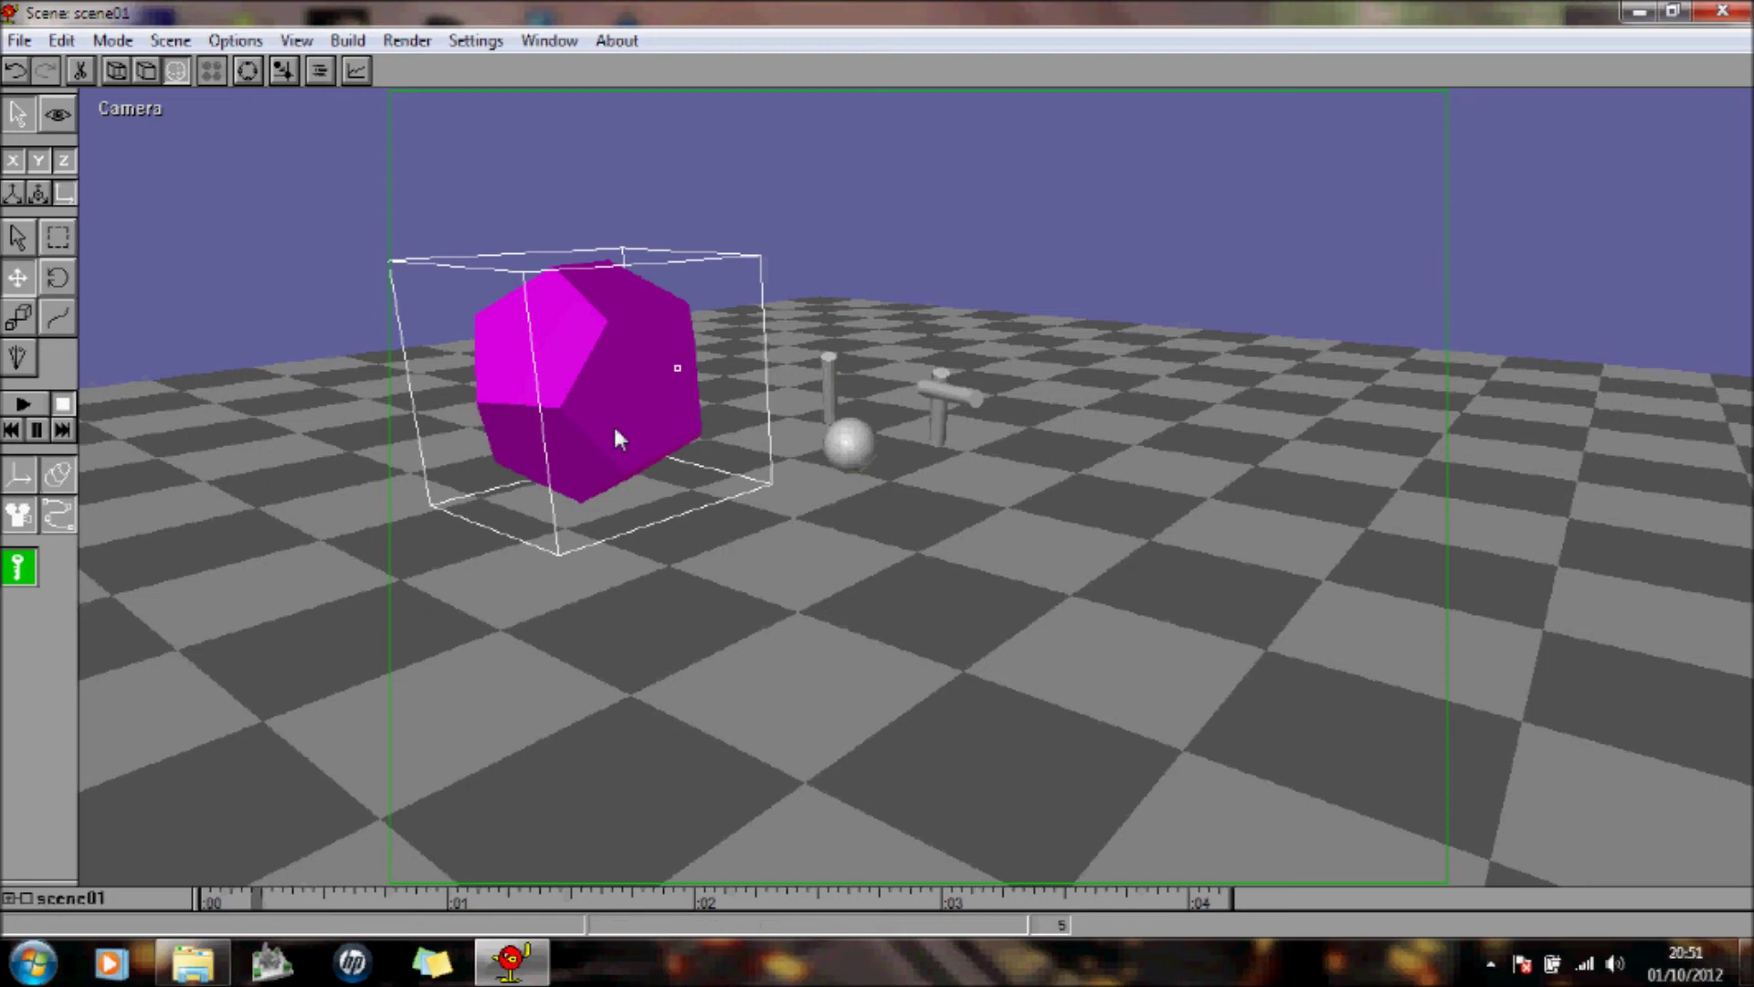
{"action": "left_click_drag", "start_coordinate": [631, 380], "coordinate": [777, 255]}
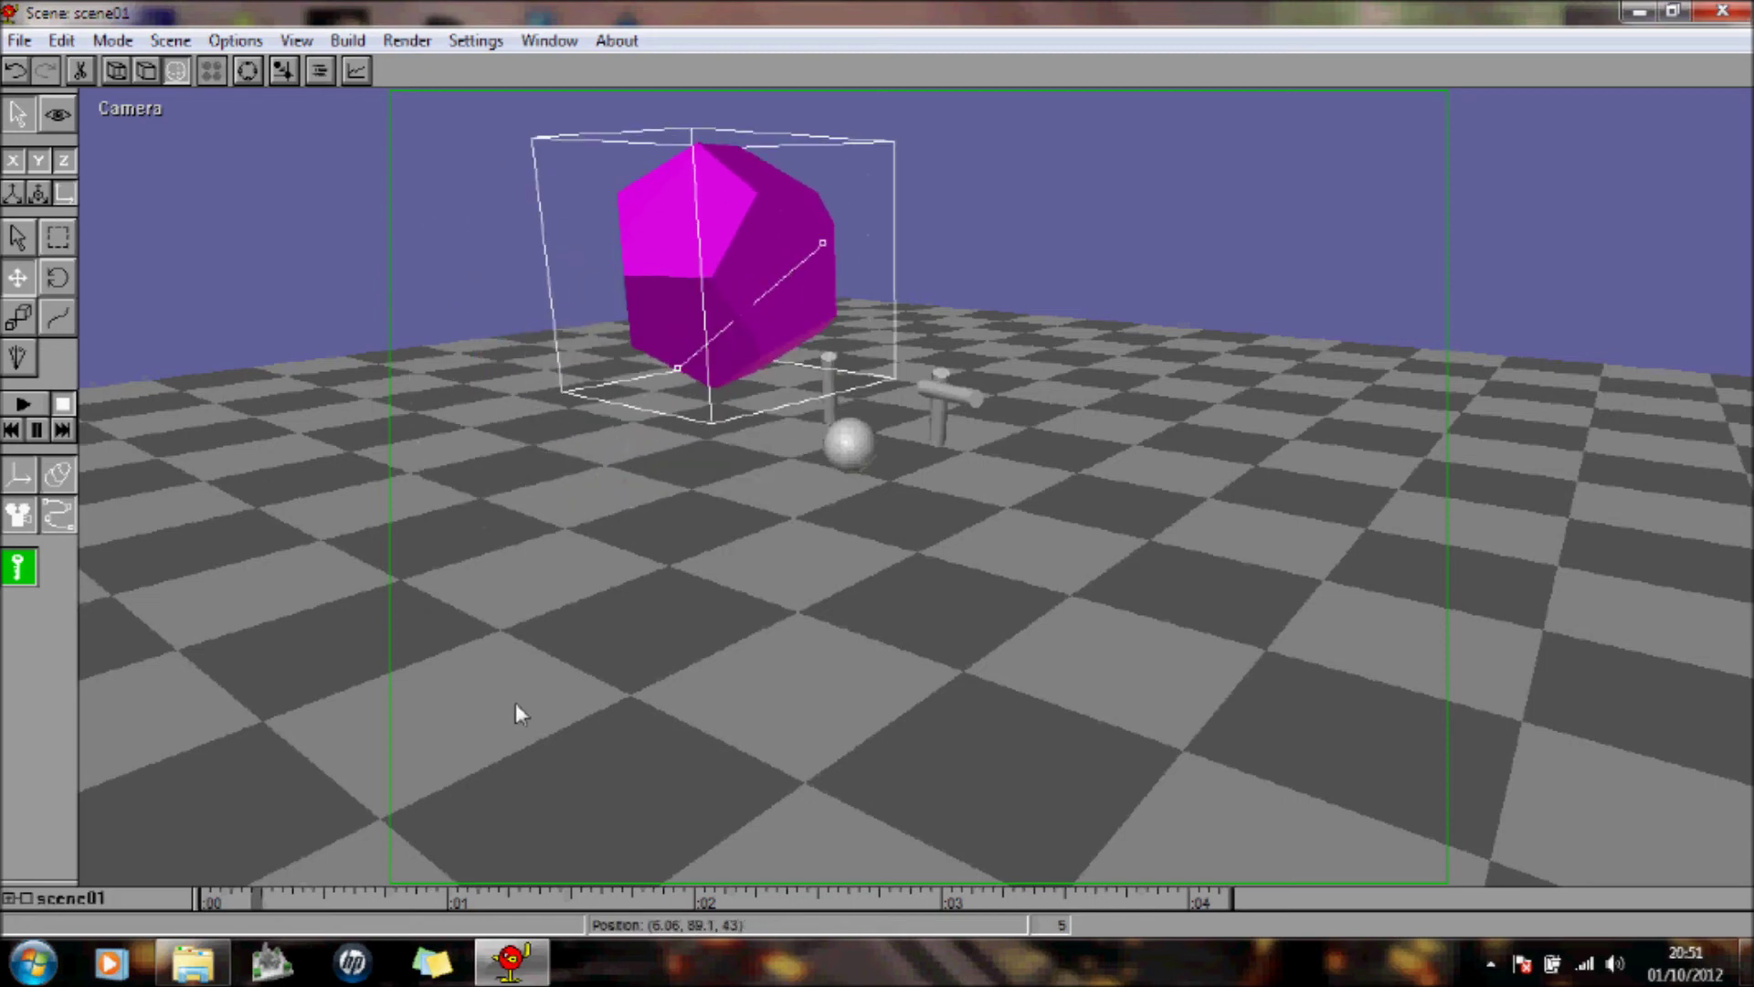
Step: Key the dodecahedron high right at :01 and back at left front at :03, ending at :04
{"action": "left_click", "coordinate": [437, 904]}
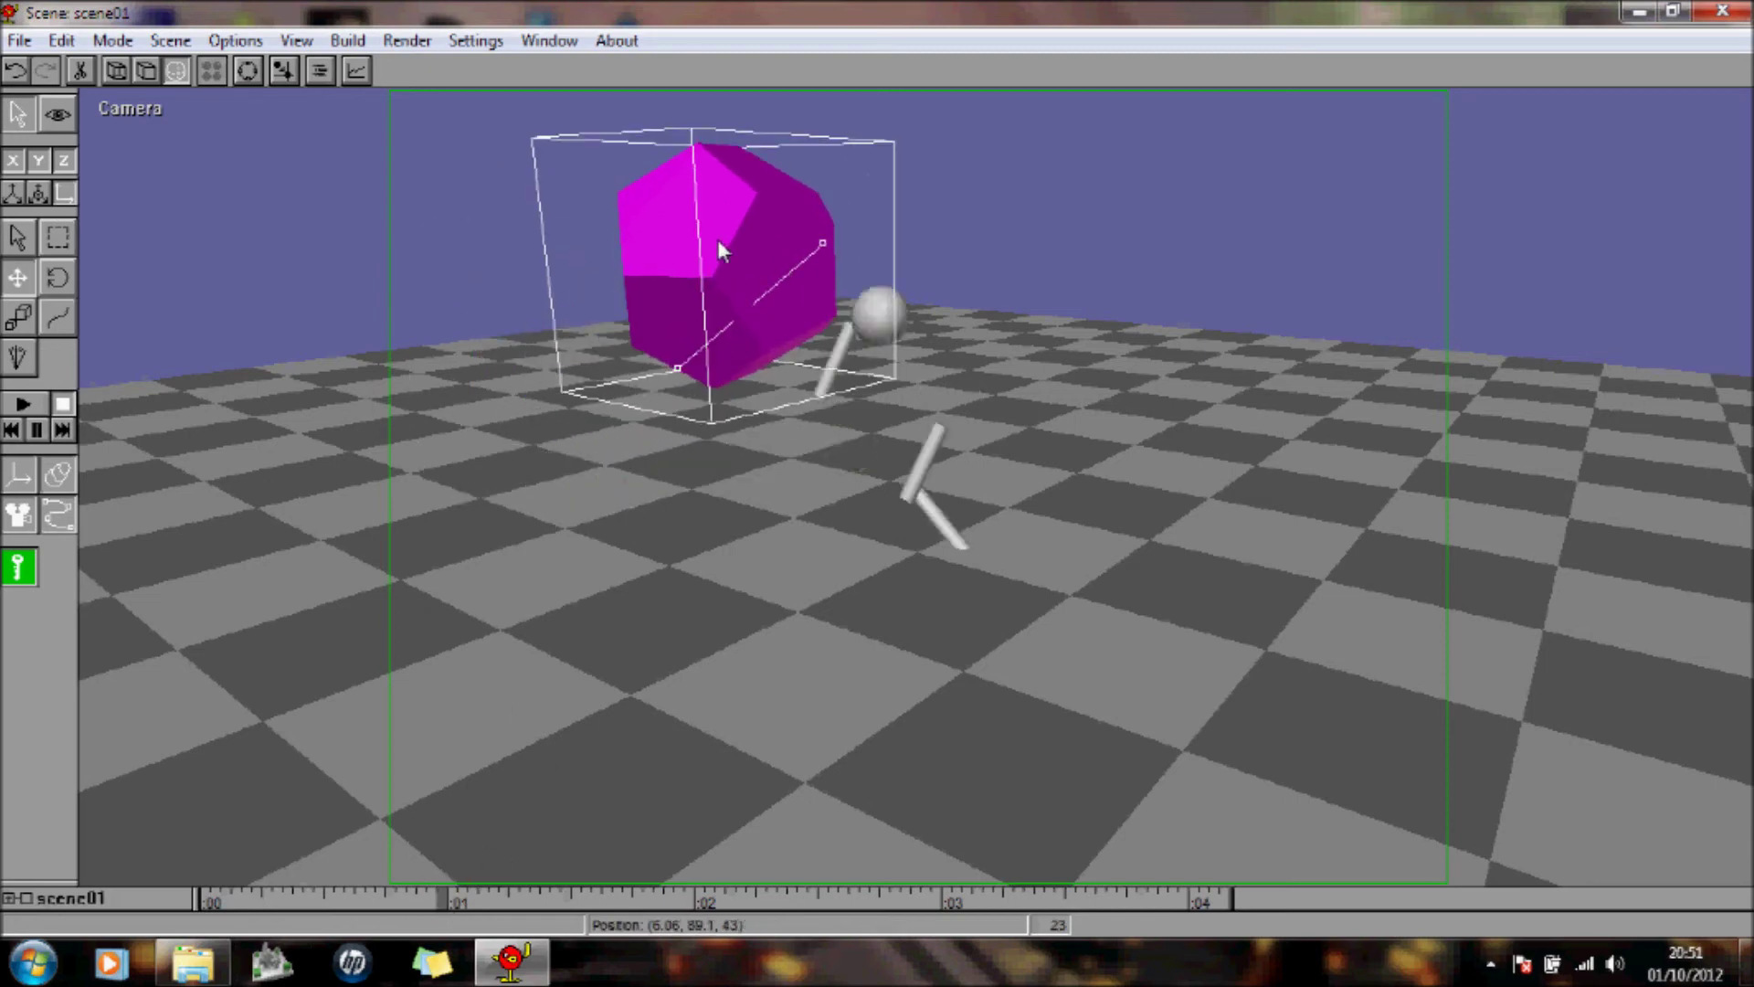
{"action": "left_click_drag", "start_coordinate": [718, 249], "coordinate": [1219, 613]}
{"action": "left_click", "coordinate": [691, 914]}
{"action": "left_click", "coordinate": [938, 901]}
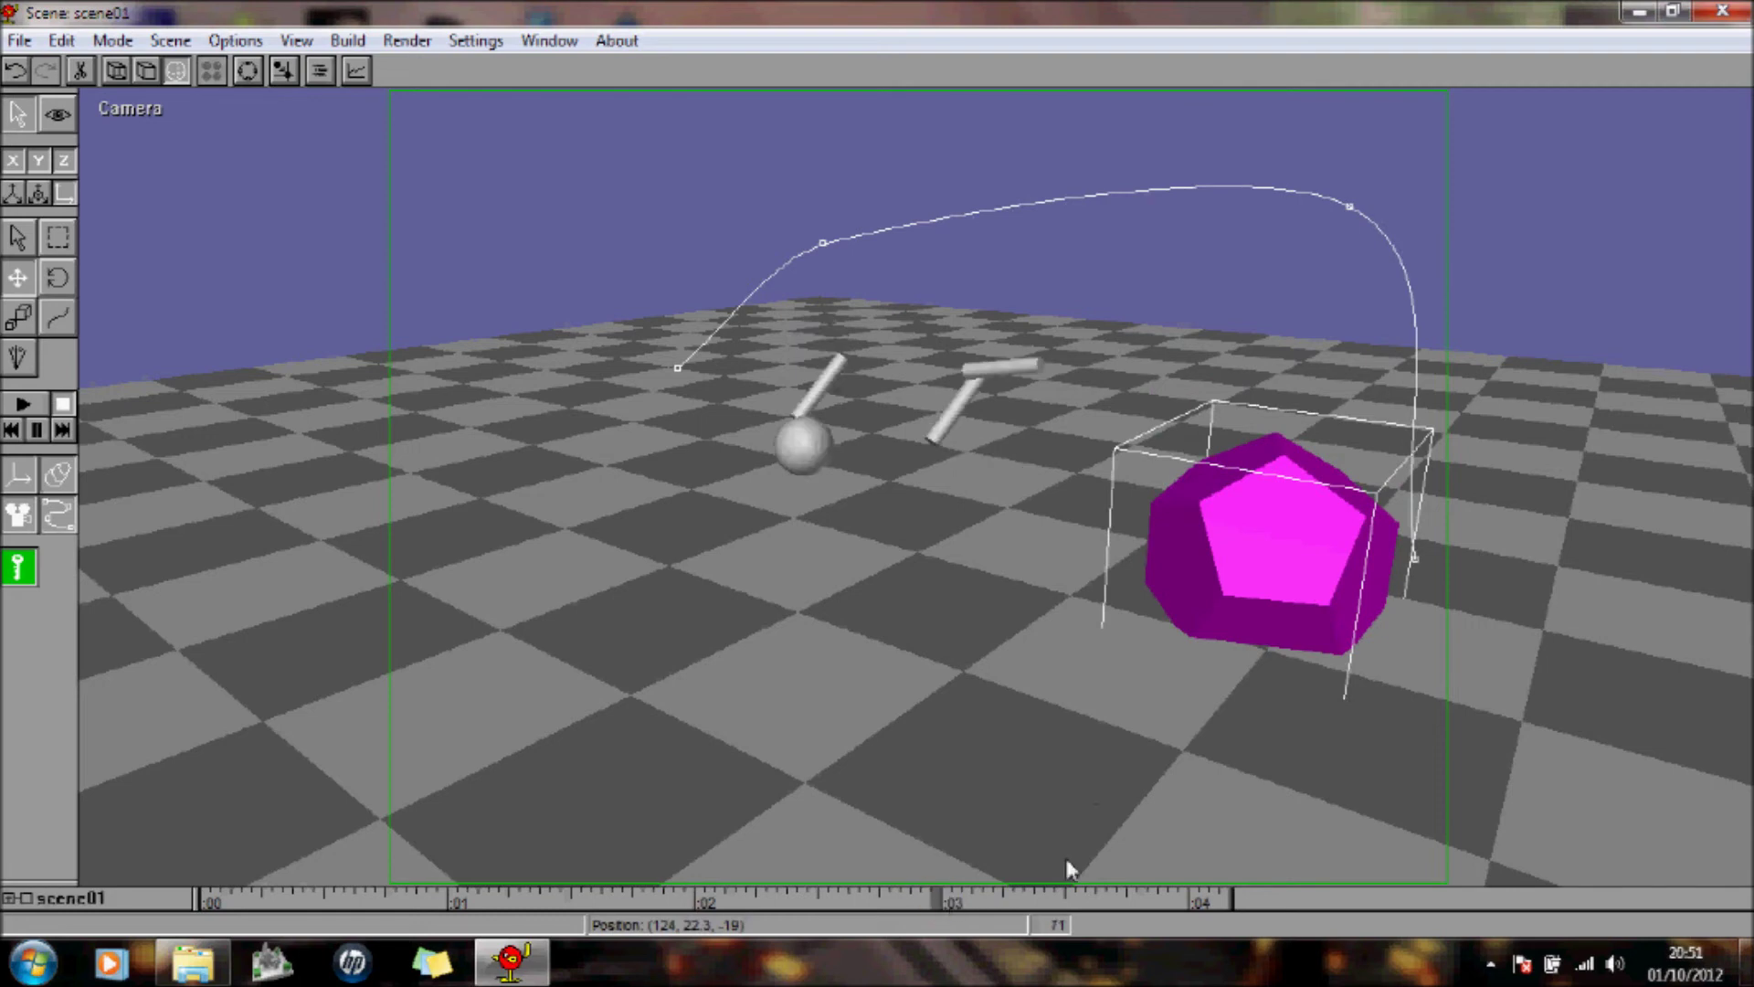
{"action": "left_click_drag", "start_coordinate": [1290, 583], "coordinate": [447, 513]}
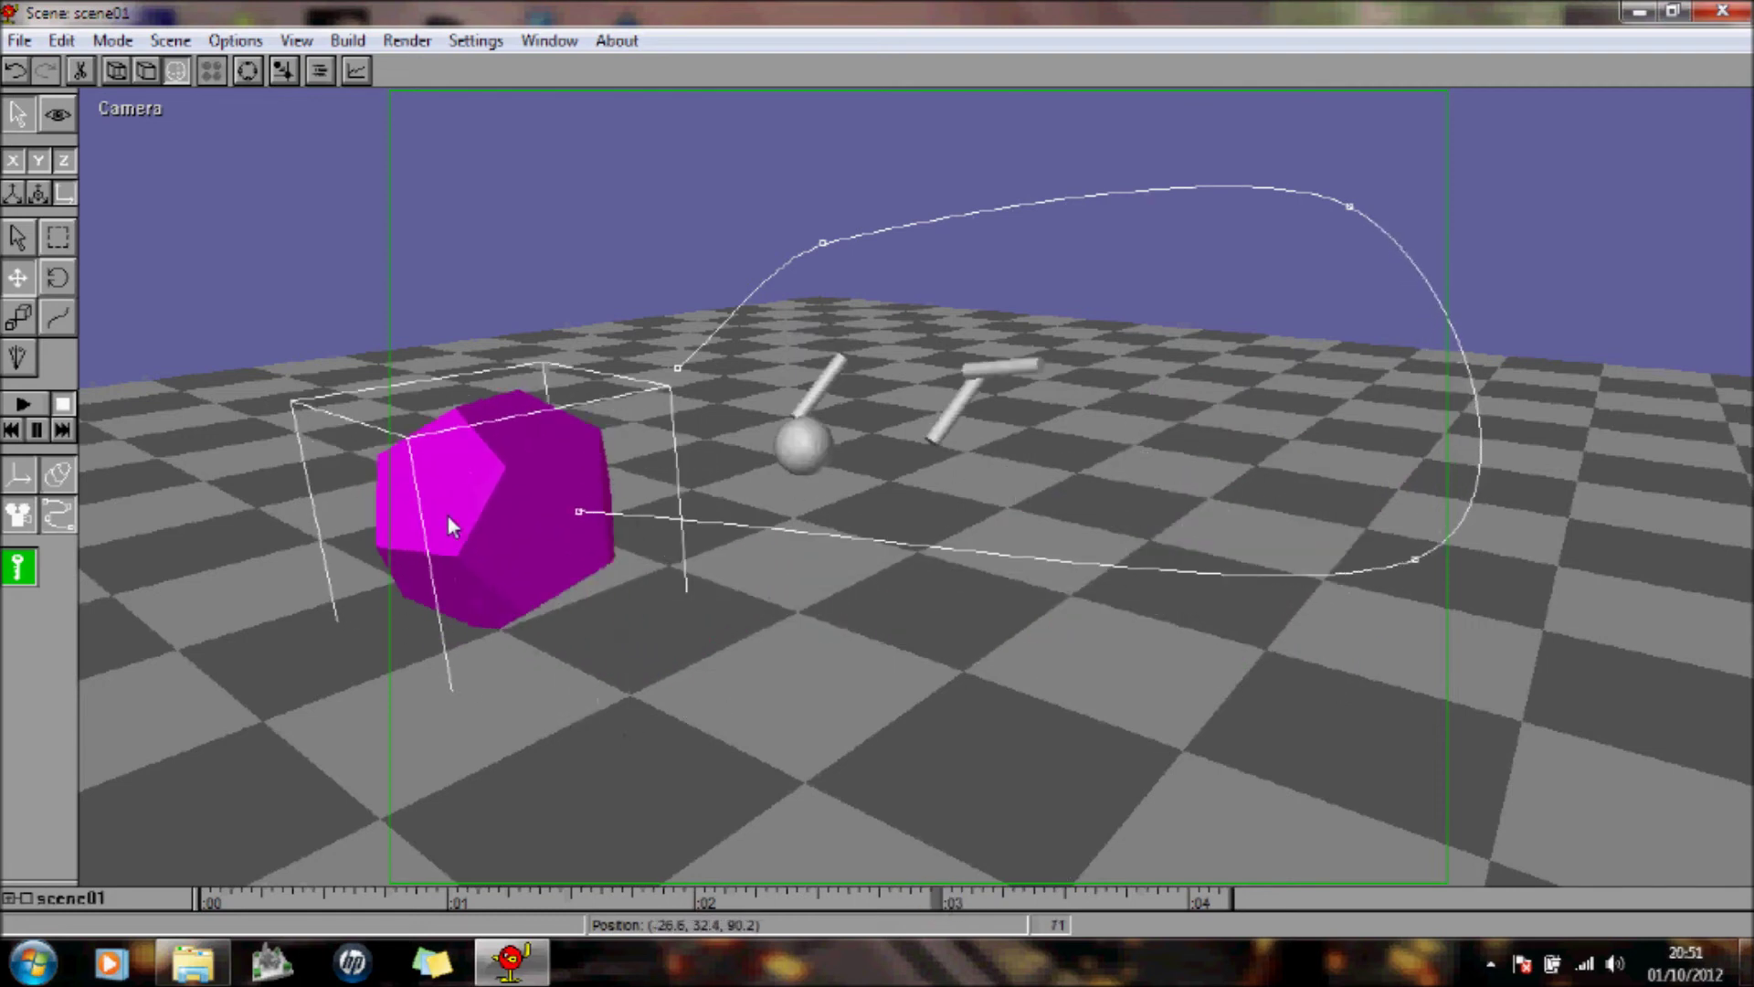
{"action": "left_click", "coordinate": [1227, 903]}
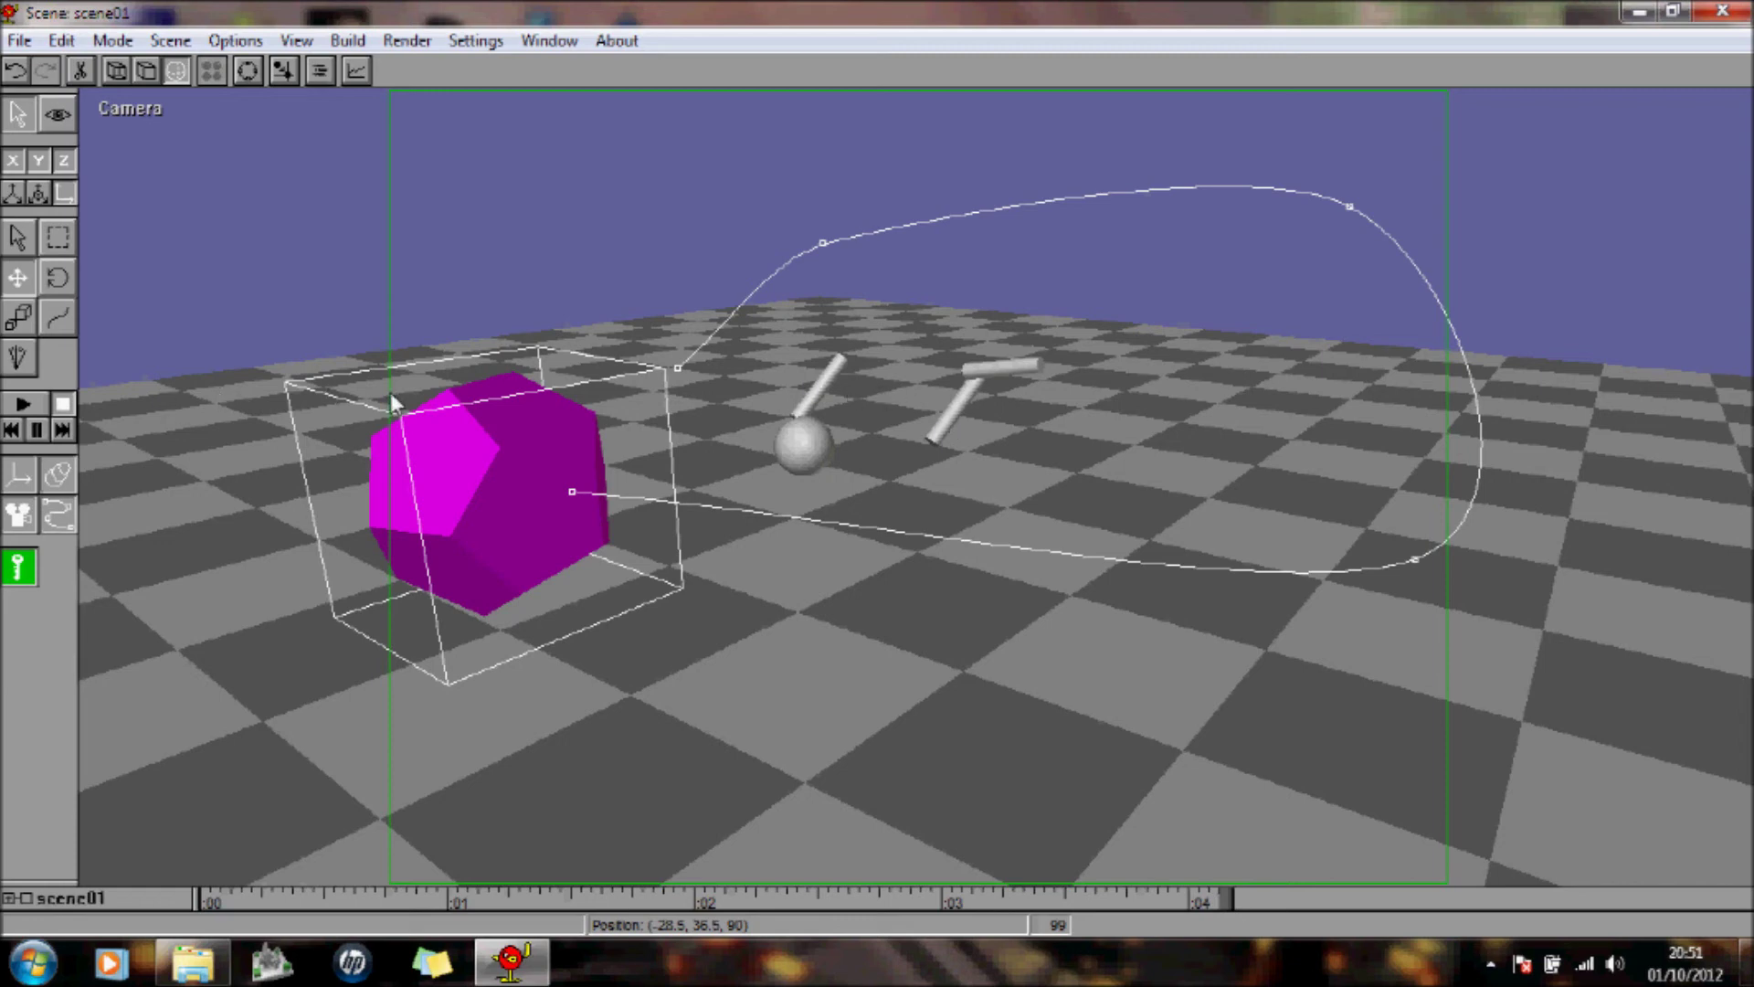
{"action": "left_click", "coordinate": [35, 404]}
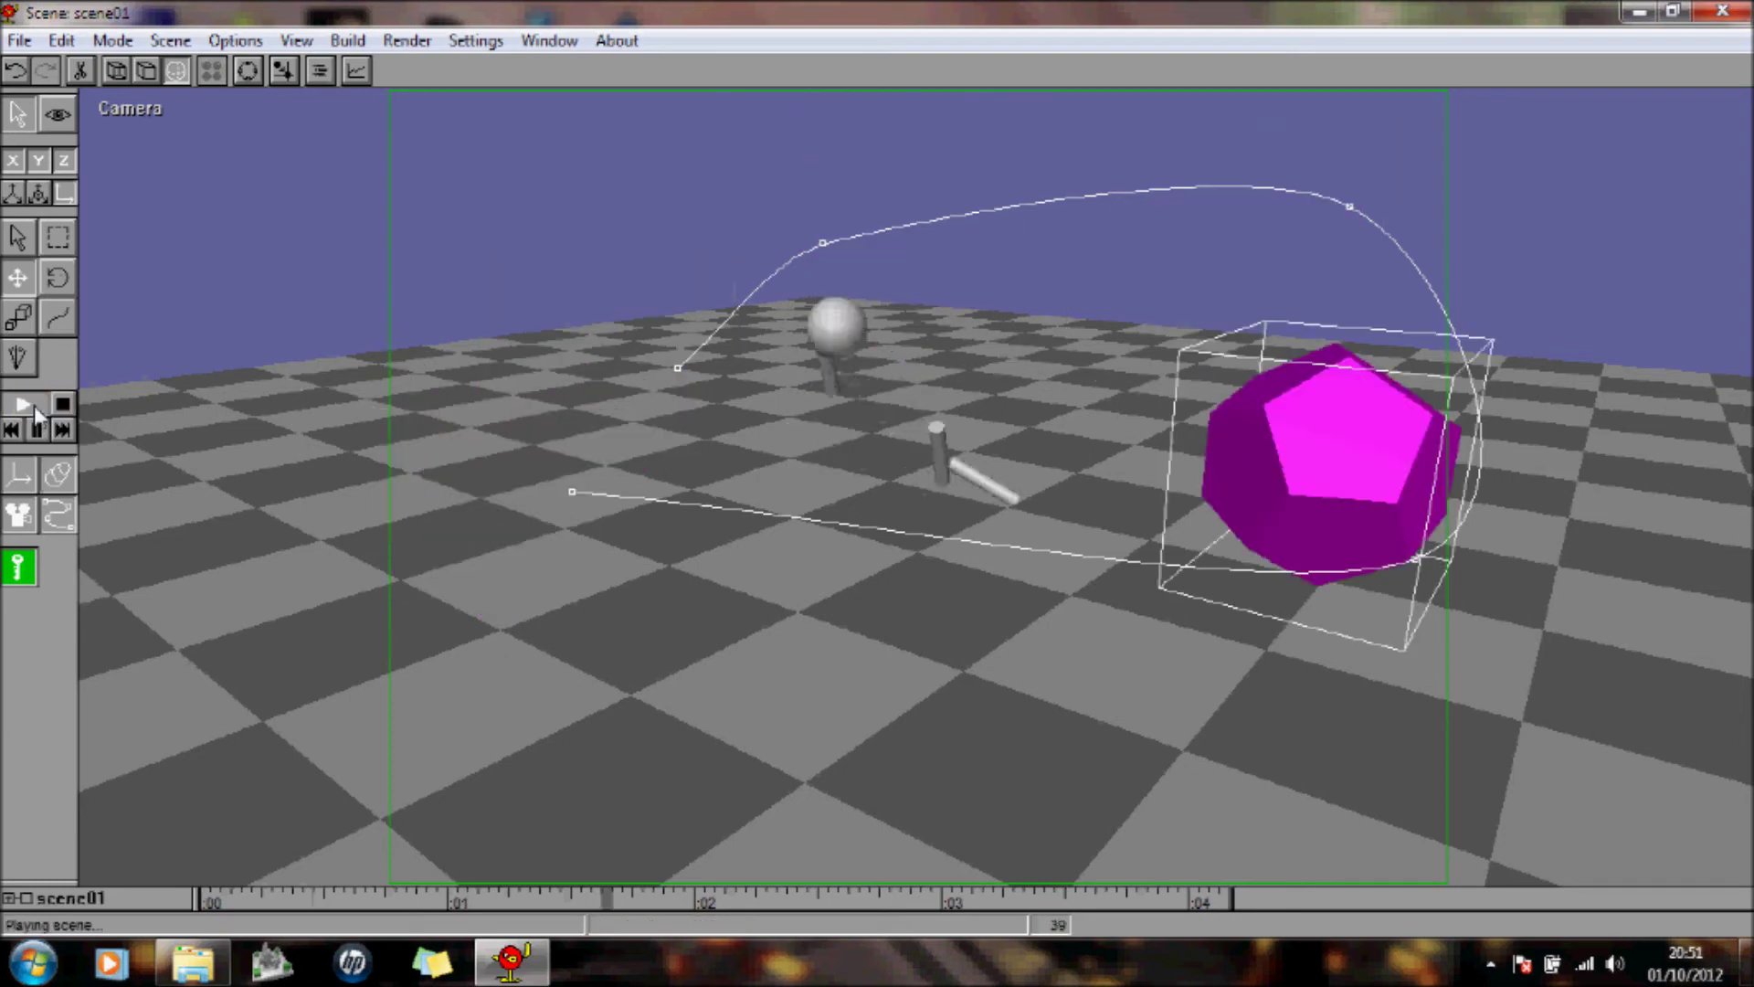
{"action": "left_click", "coordinate": [35, 404]}
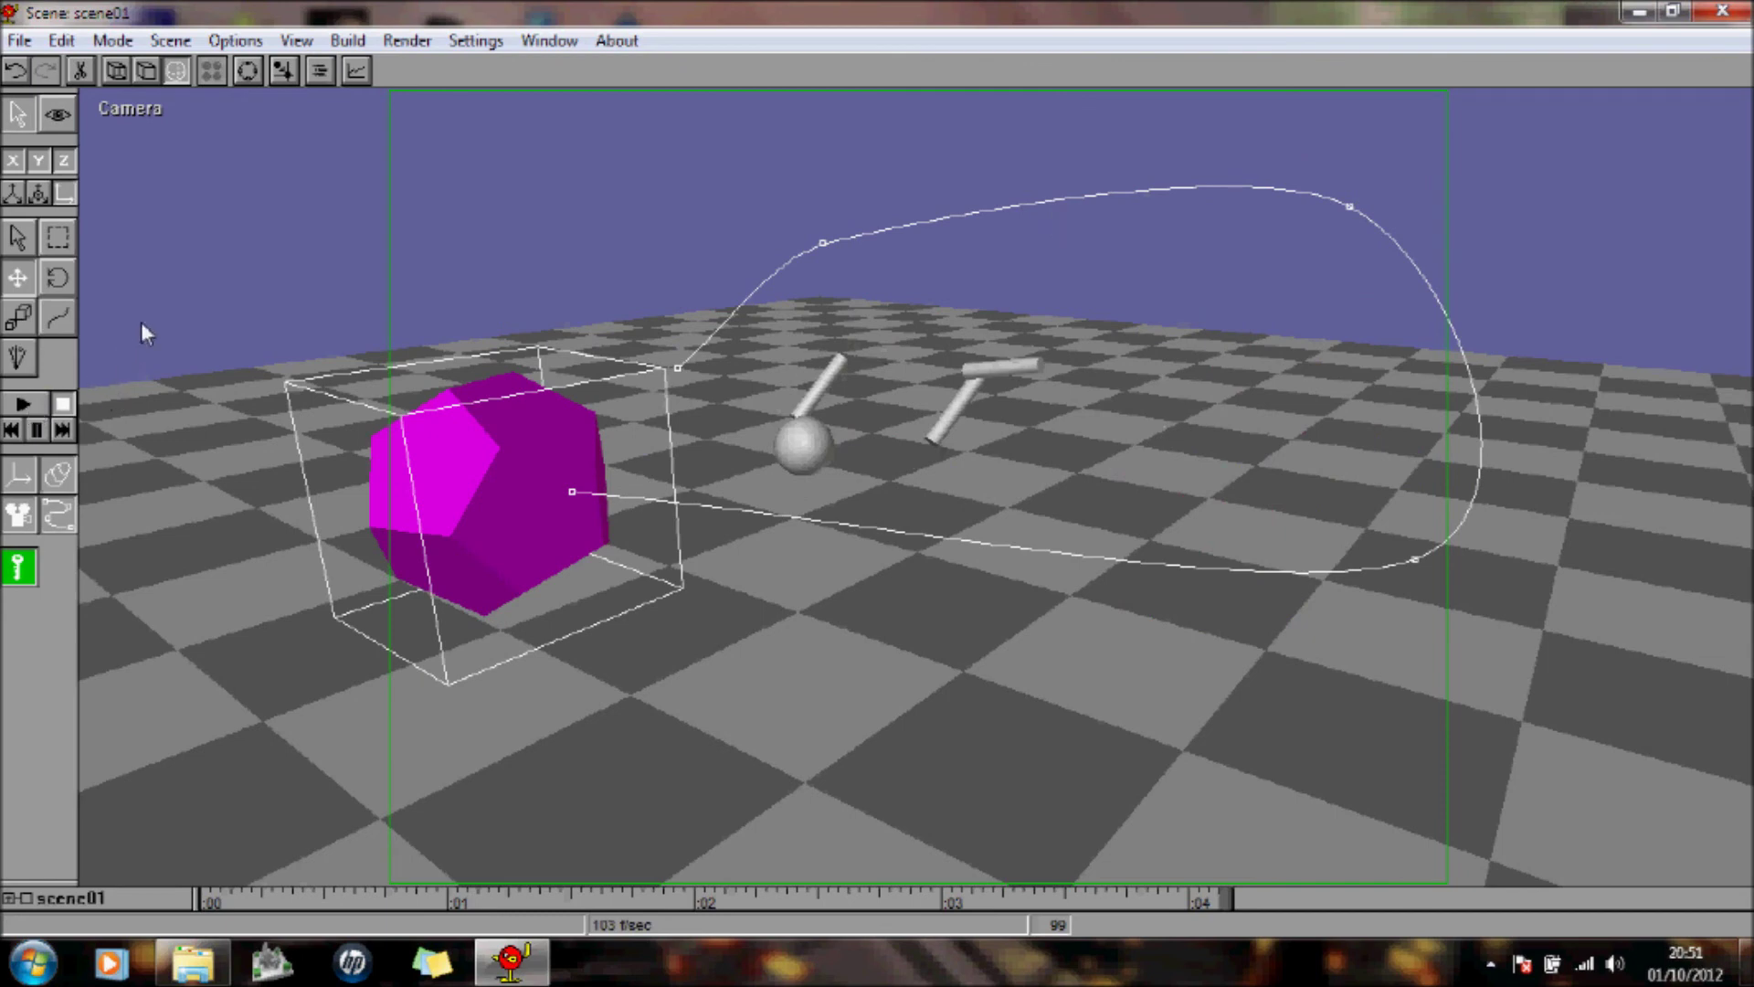
{"action": "left_click", "coordinate": [95, 41]}
Step: Start a new object05 and draw a sphere left of the view centre
{"action": "left_click", "coordinate": [119, 71]}
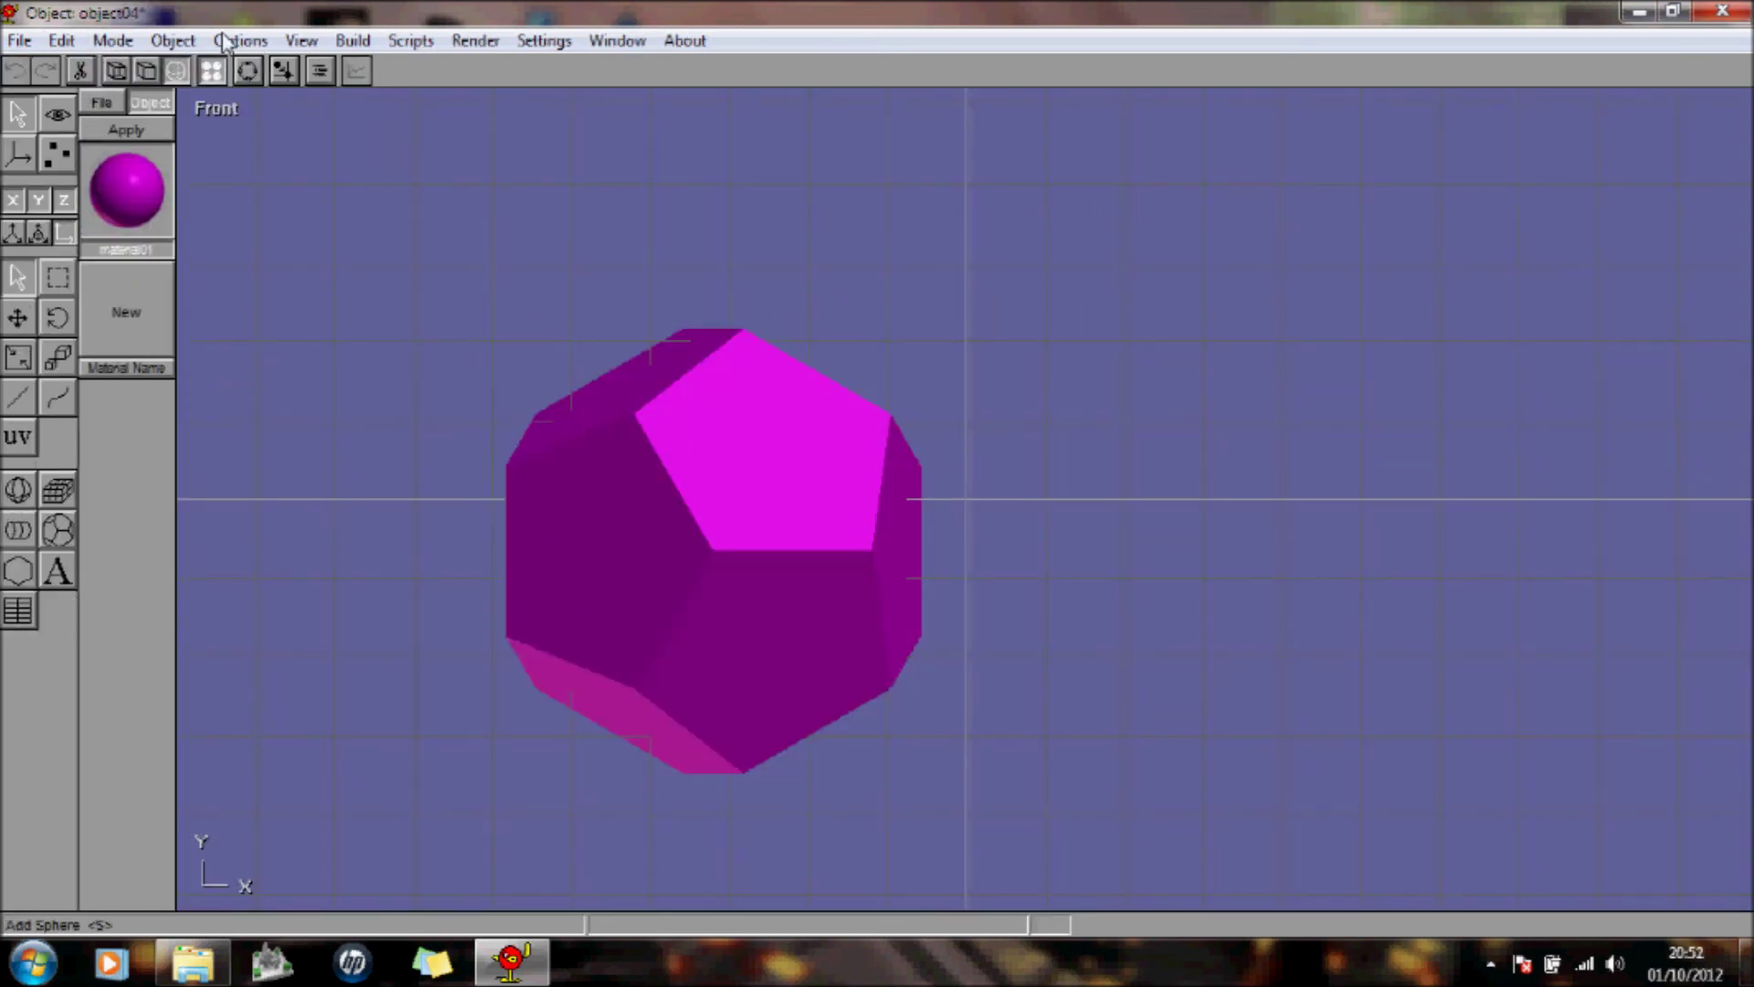
{"action": "left_click", "coordinate": [170, 41]}
{"action": "left_click", "coordinate": [193, 73]}
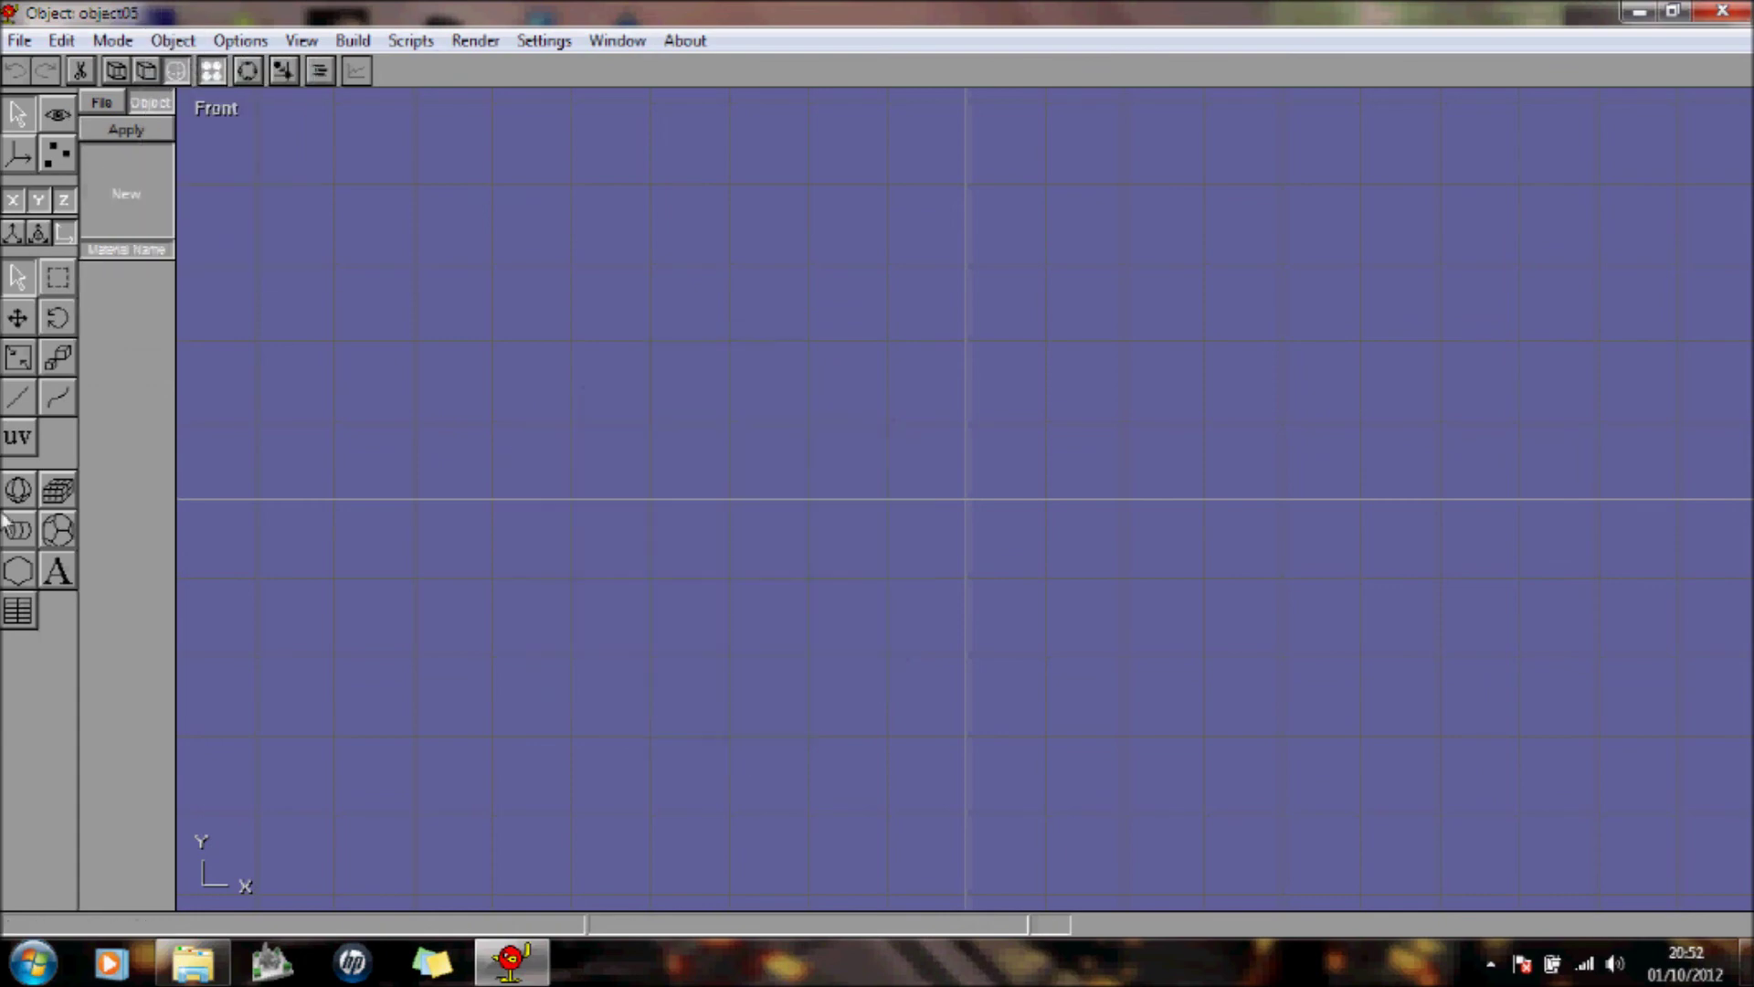
{"action": "left_click", "coordinate": [20, 494]}
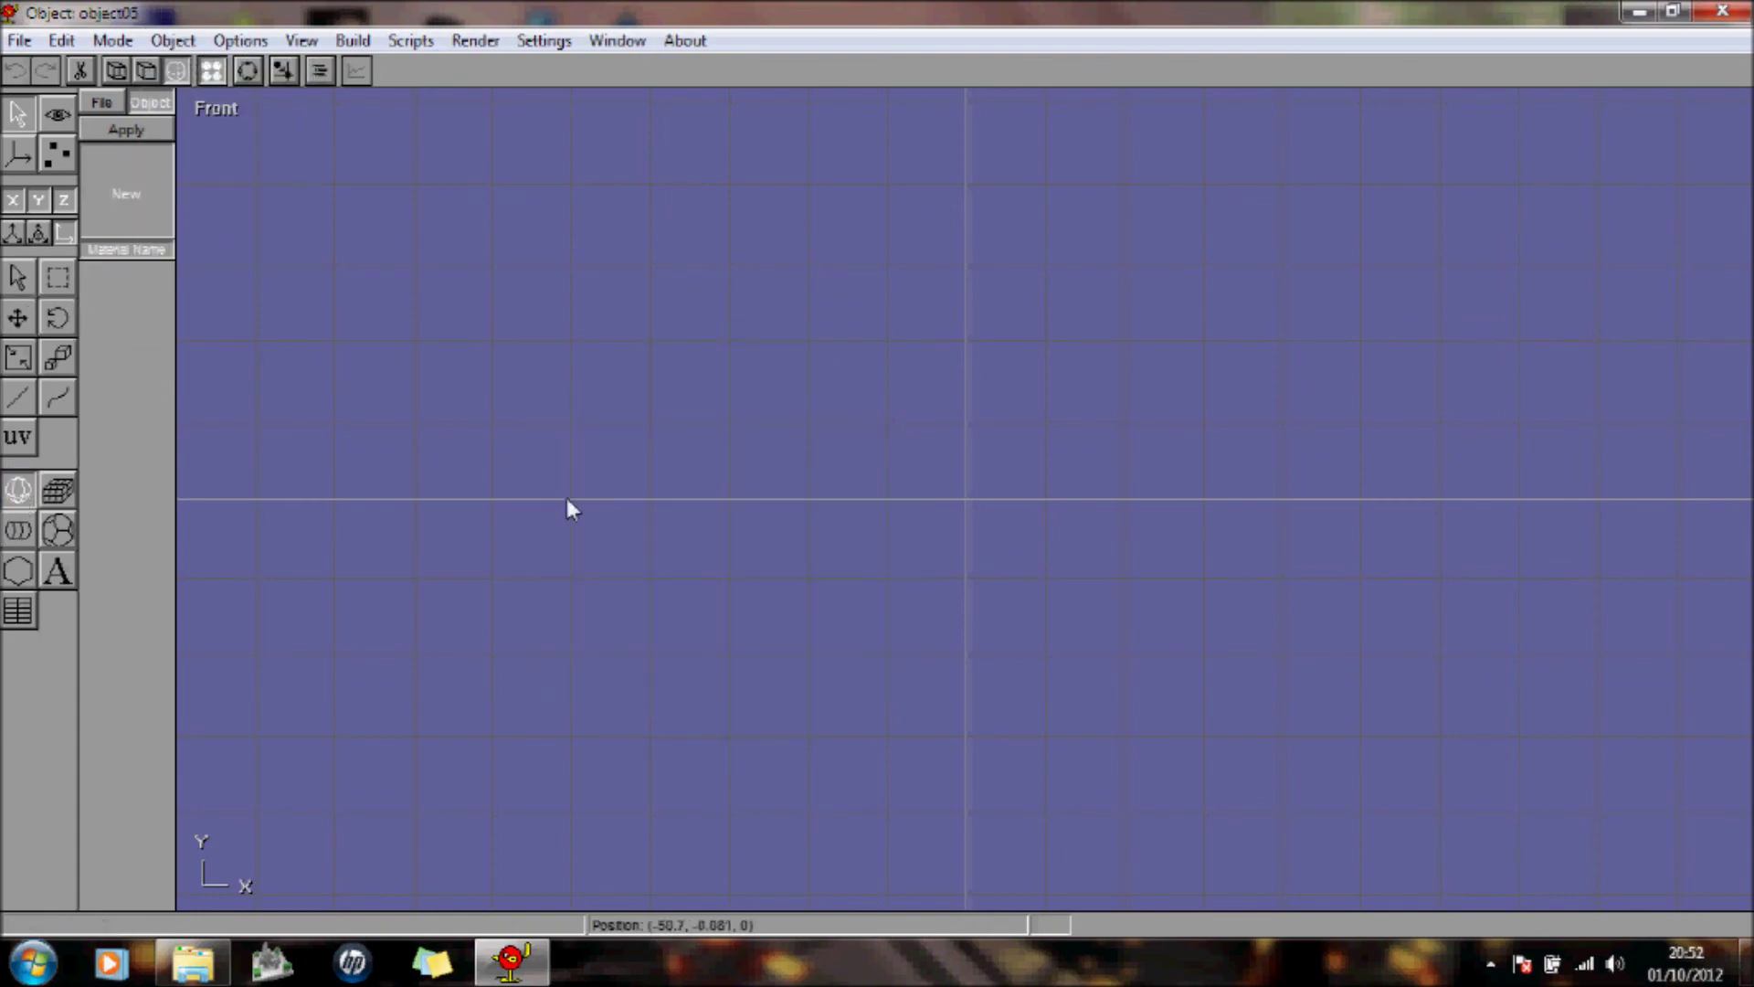
{"action": "left_click_drag", "start_coordinate": [567, 497], "coordinate": [669, 318]}
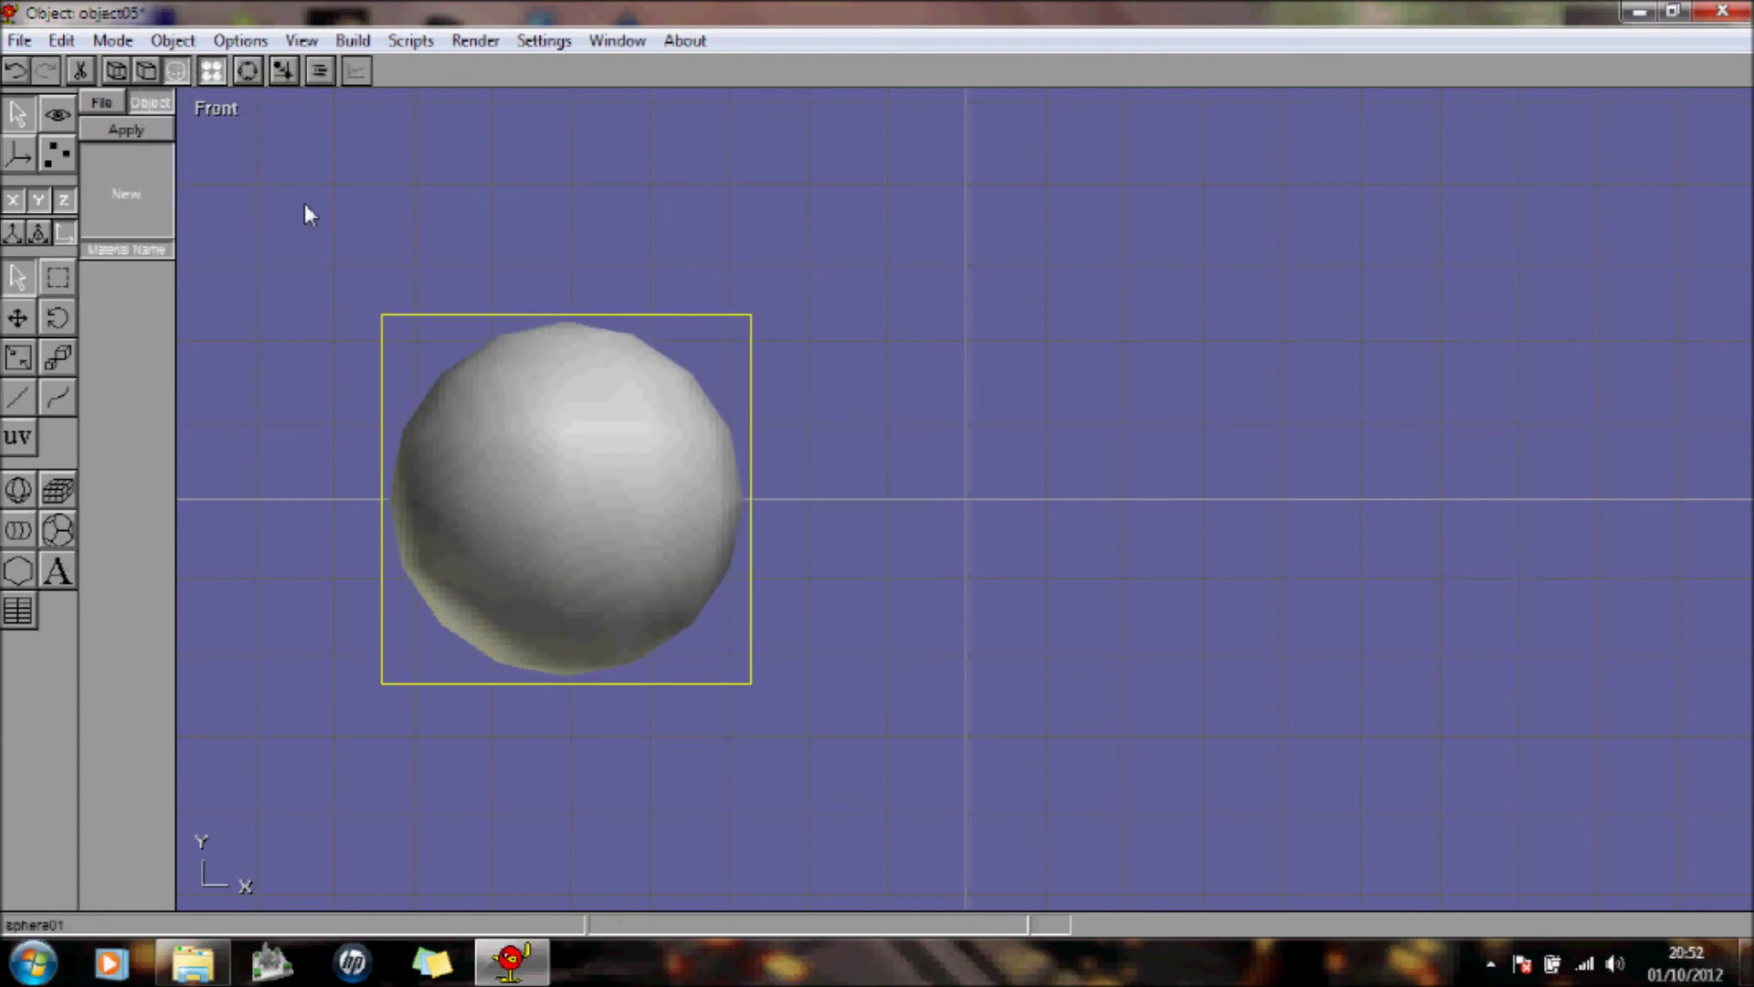
Step: Create a dark green material and apply it to the sphere
{"action": "left_click", "coordinate": [90, 198]}
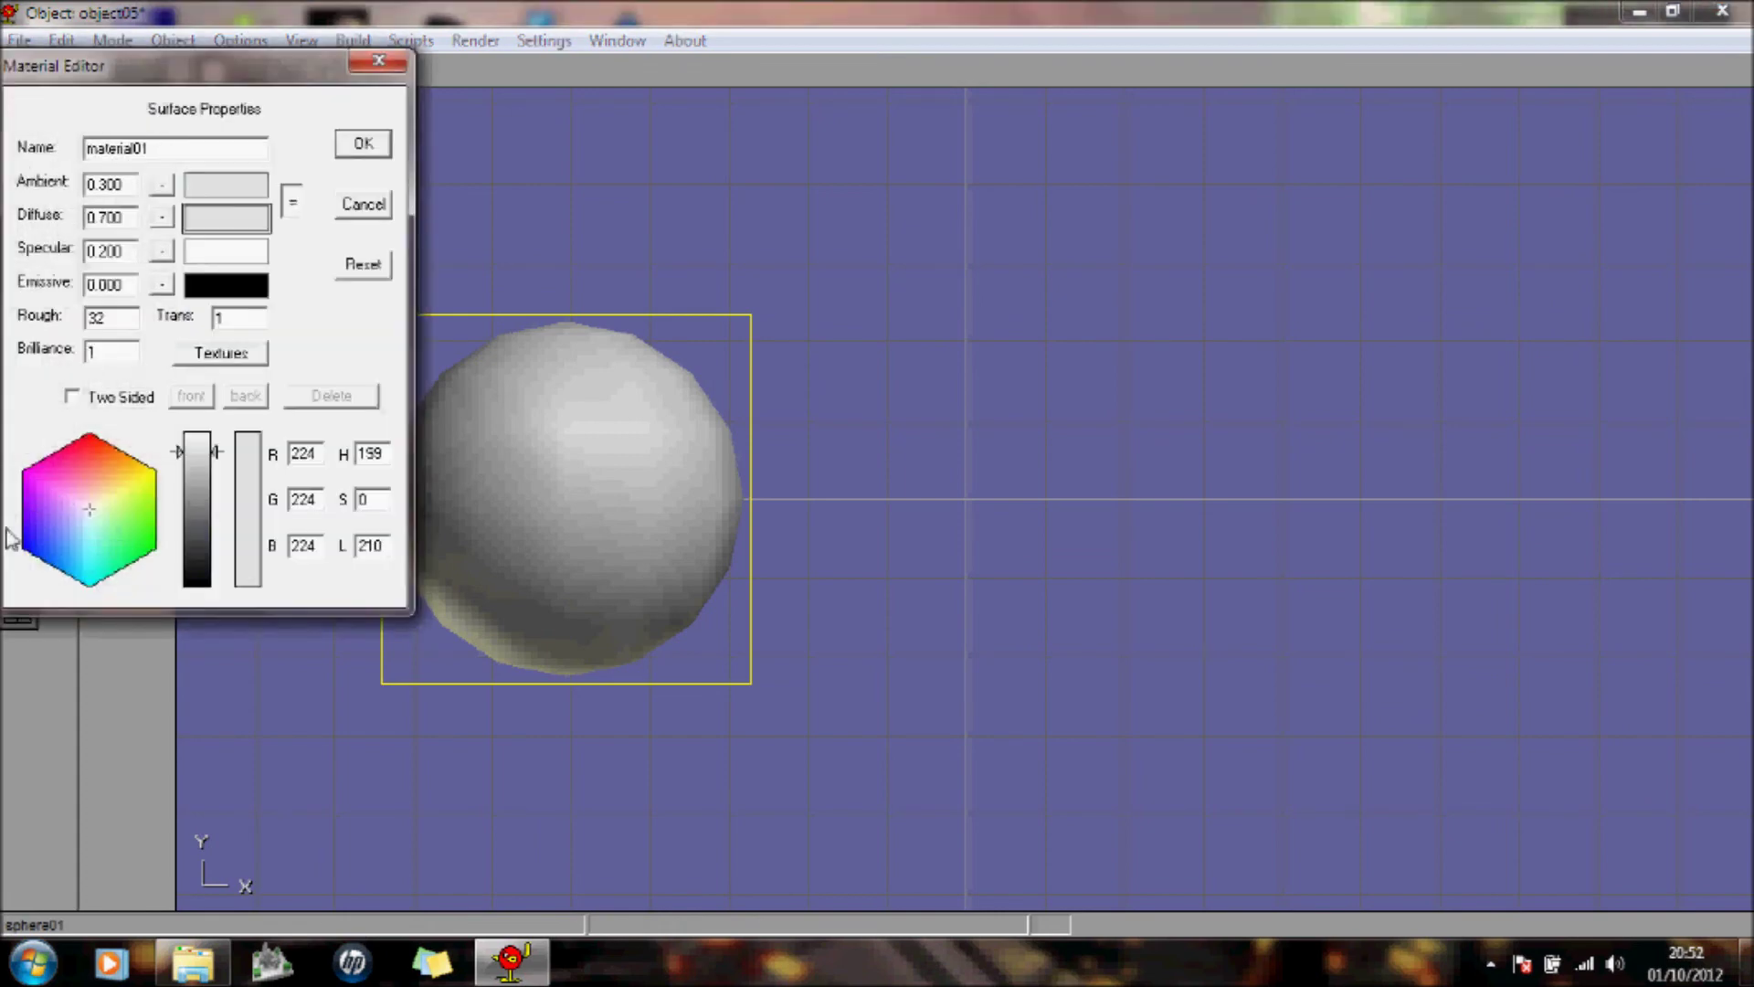
{"action": "left_click_drag", "start_coordinate": [80, 517], "coordinate": [155, 539]}
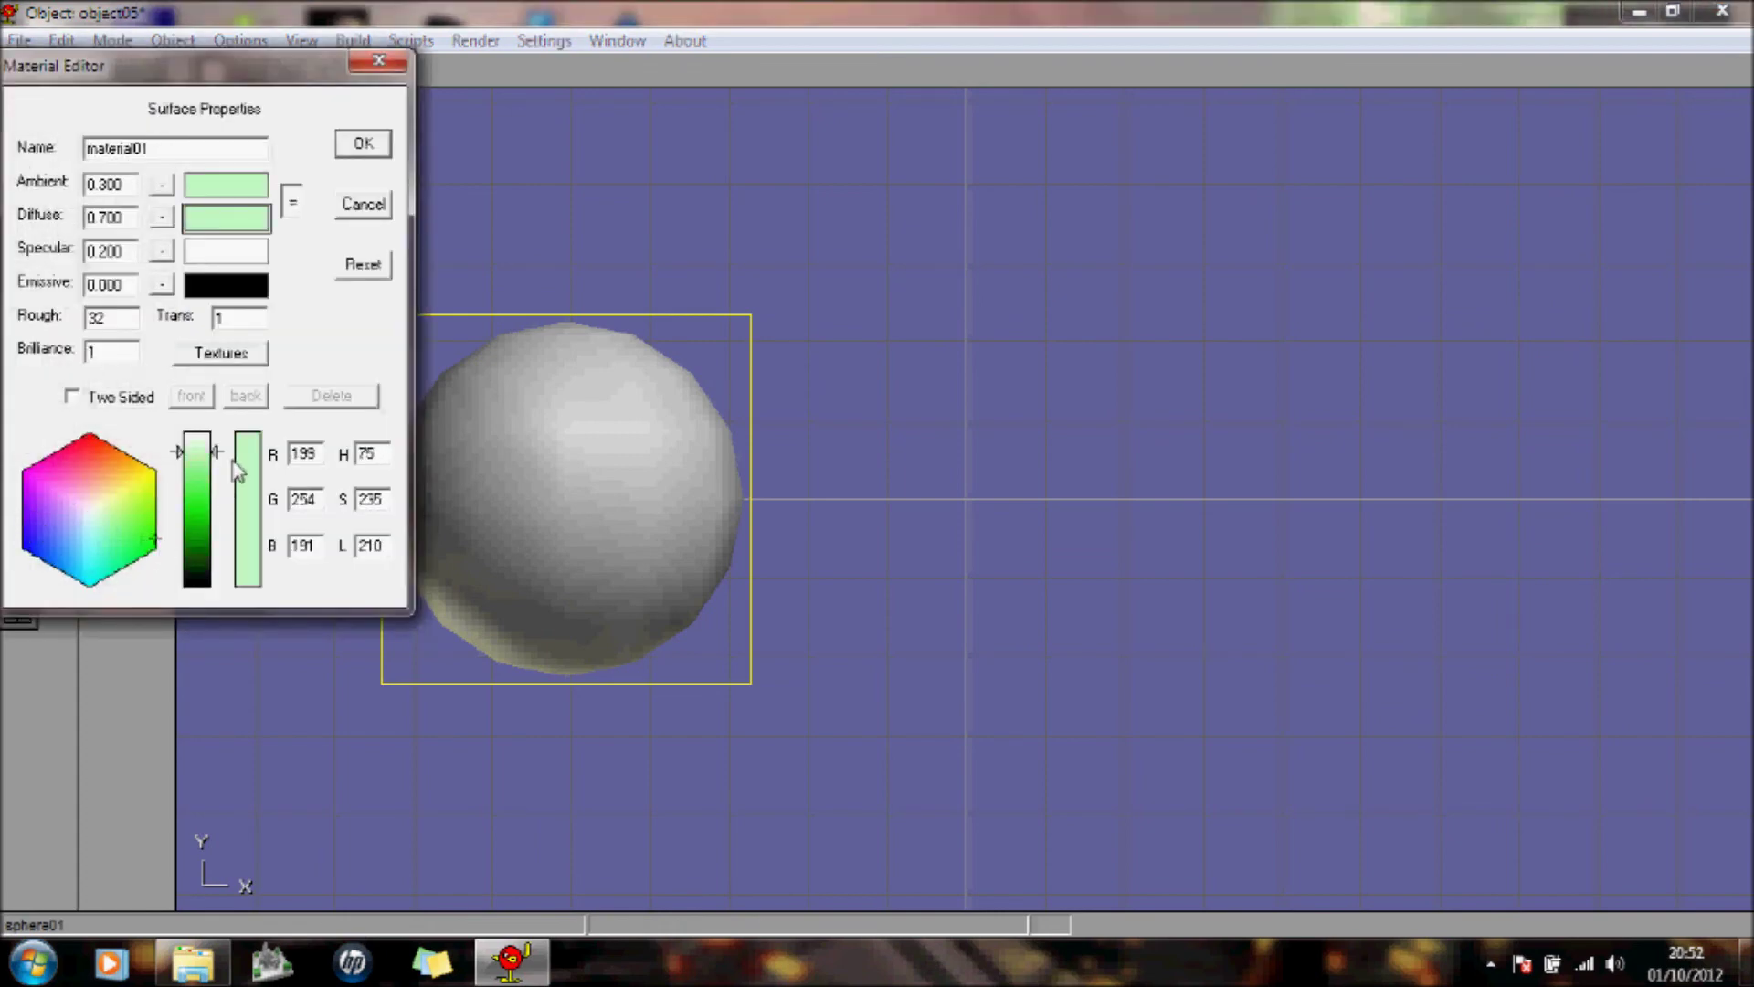
{"action": "left_click_drag", "start_coordinate": [236, 468], "coordinate": [206, 534]}
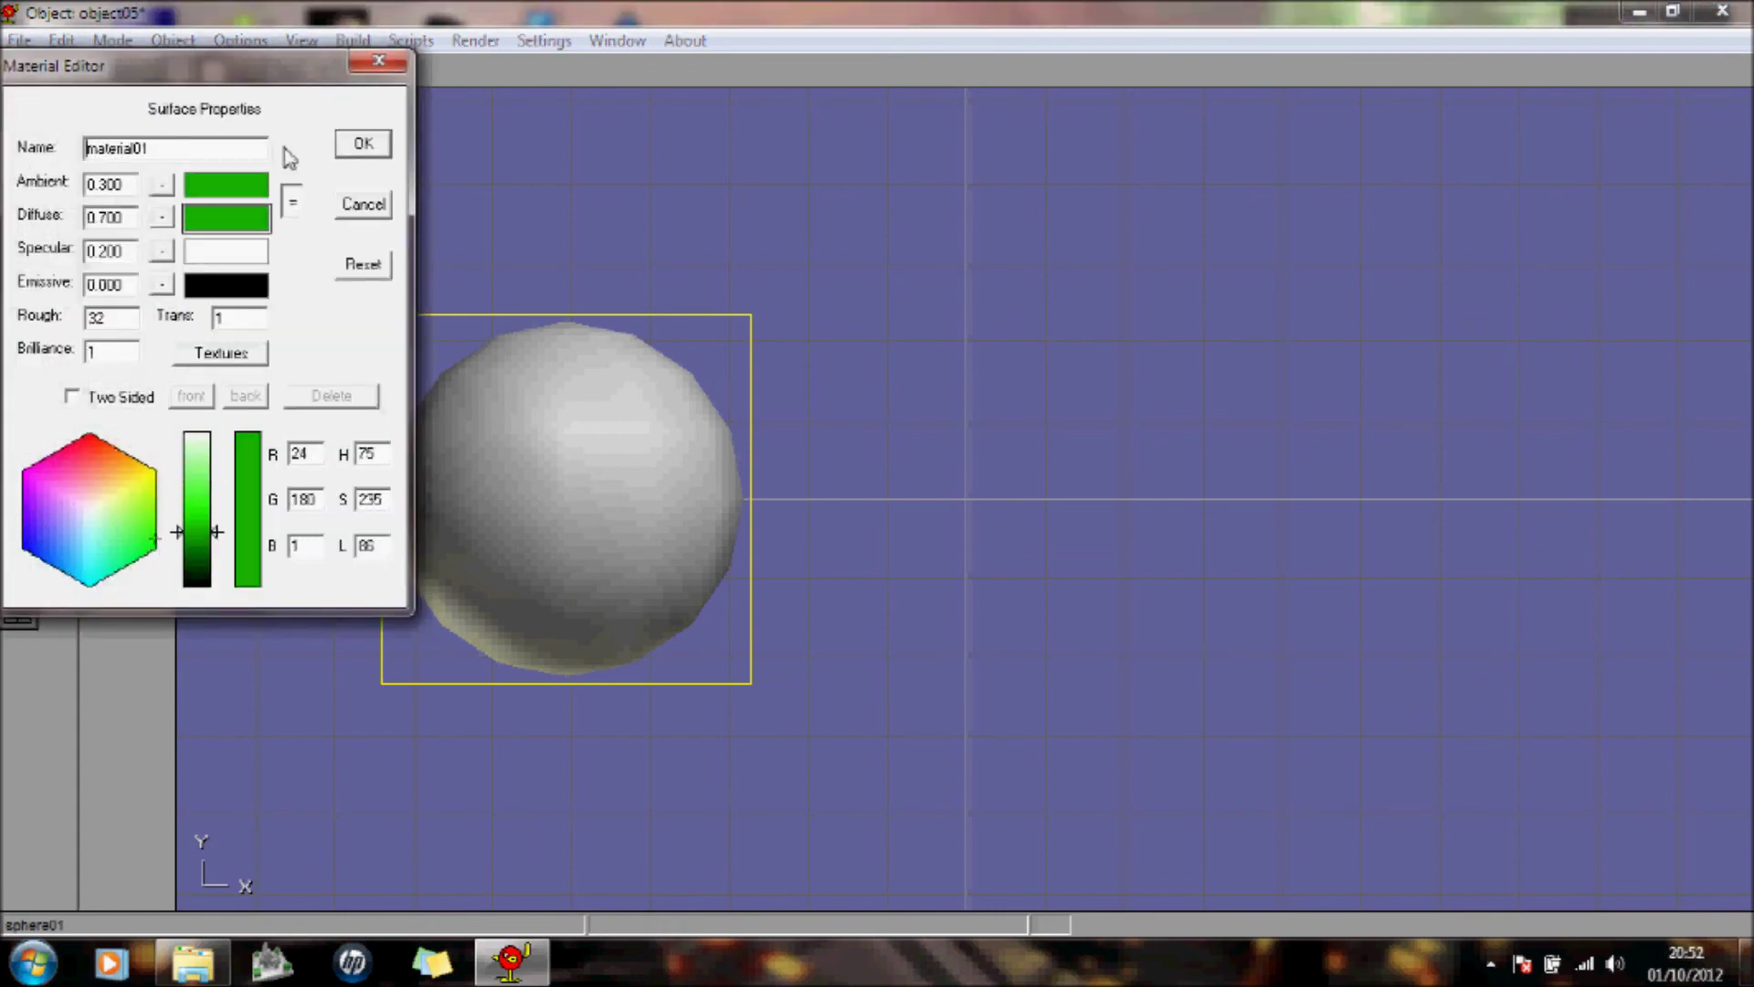
{"action": "left_click", "coordinate": [365, 143]}
{"action": "left_click", "coordinate": [129, 133]}
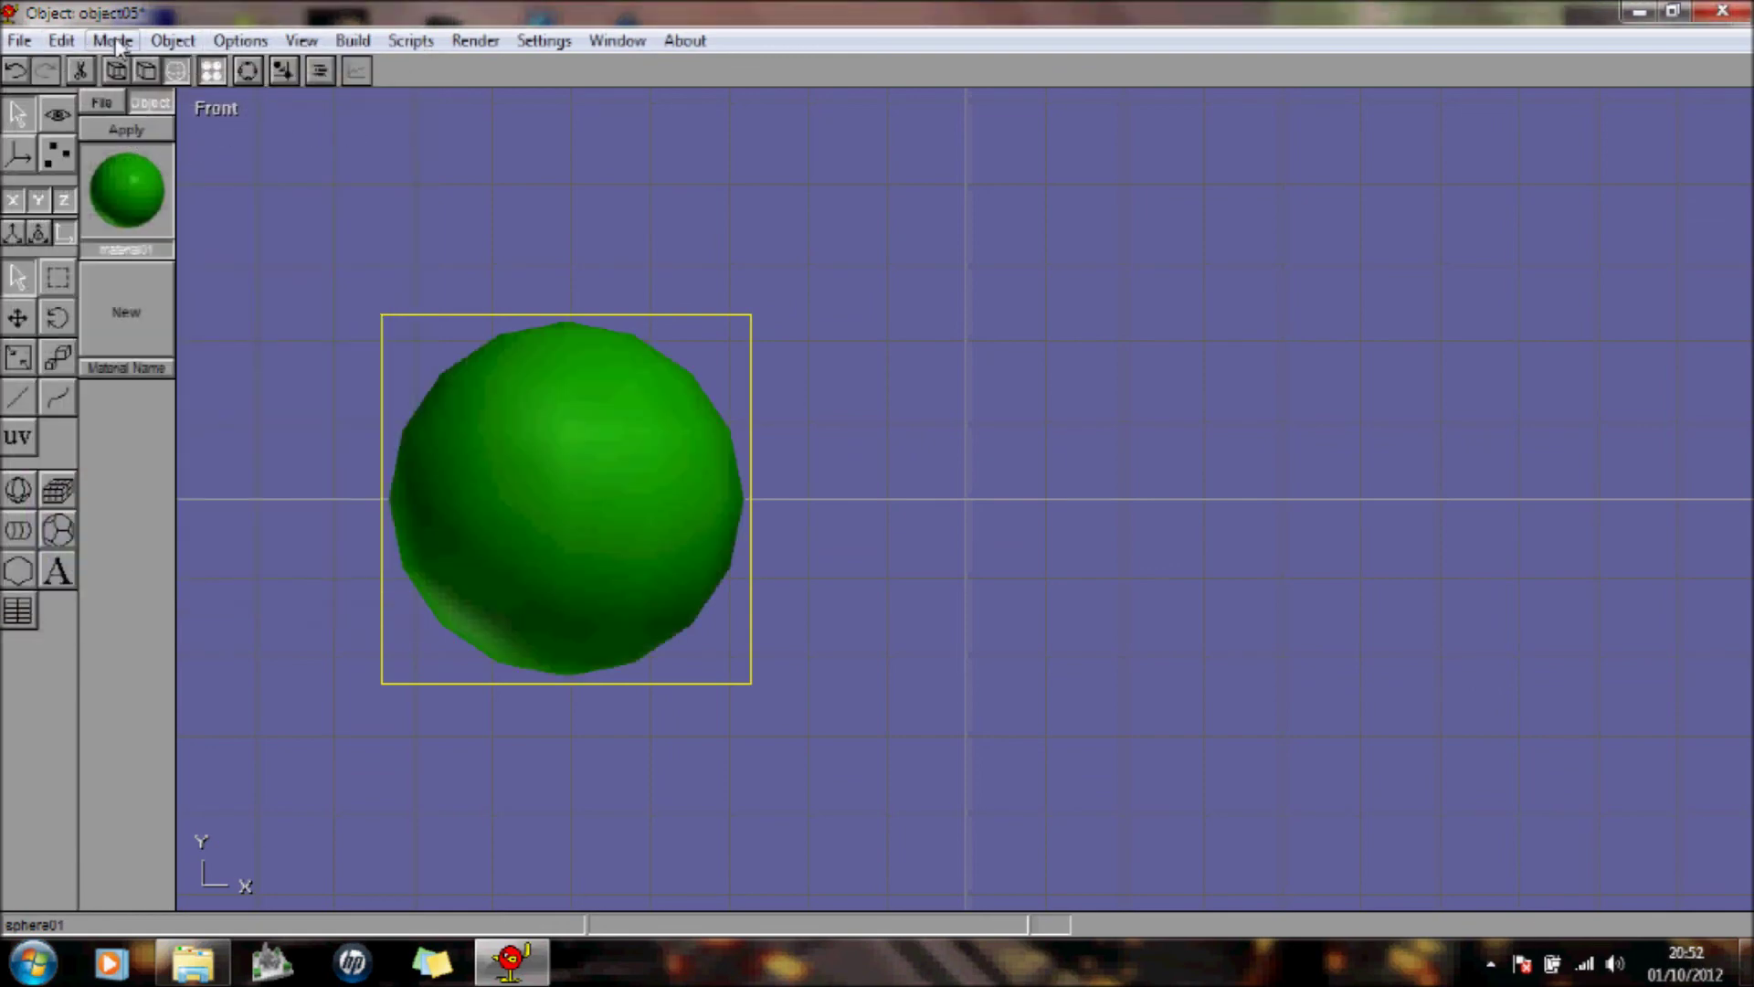
{"action": "left_click", "coordinate": [113, 41]}
Step: Add object05 to scene01 and move the green sphere onto the floor right of the figure
{"action": "left_click", "coordinate": [110, 156]}
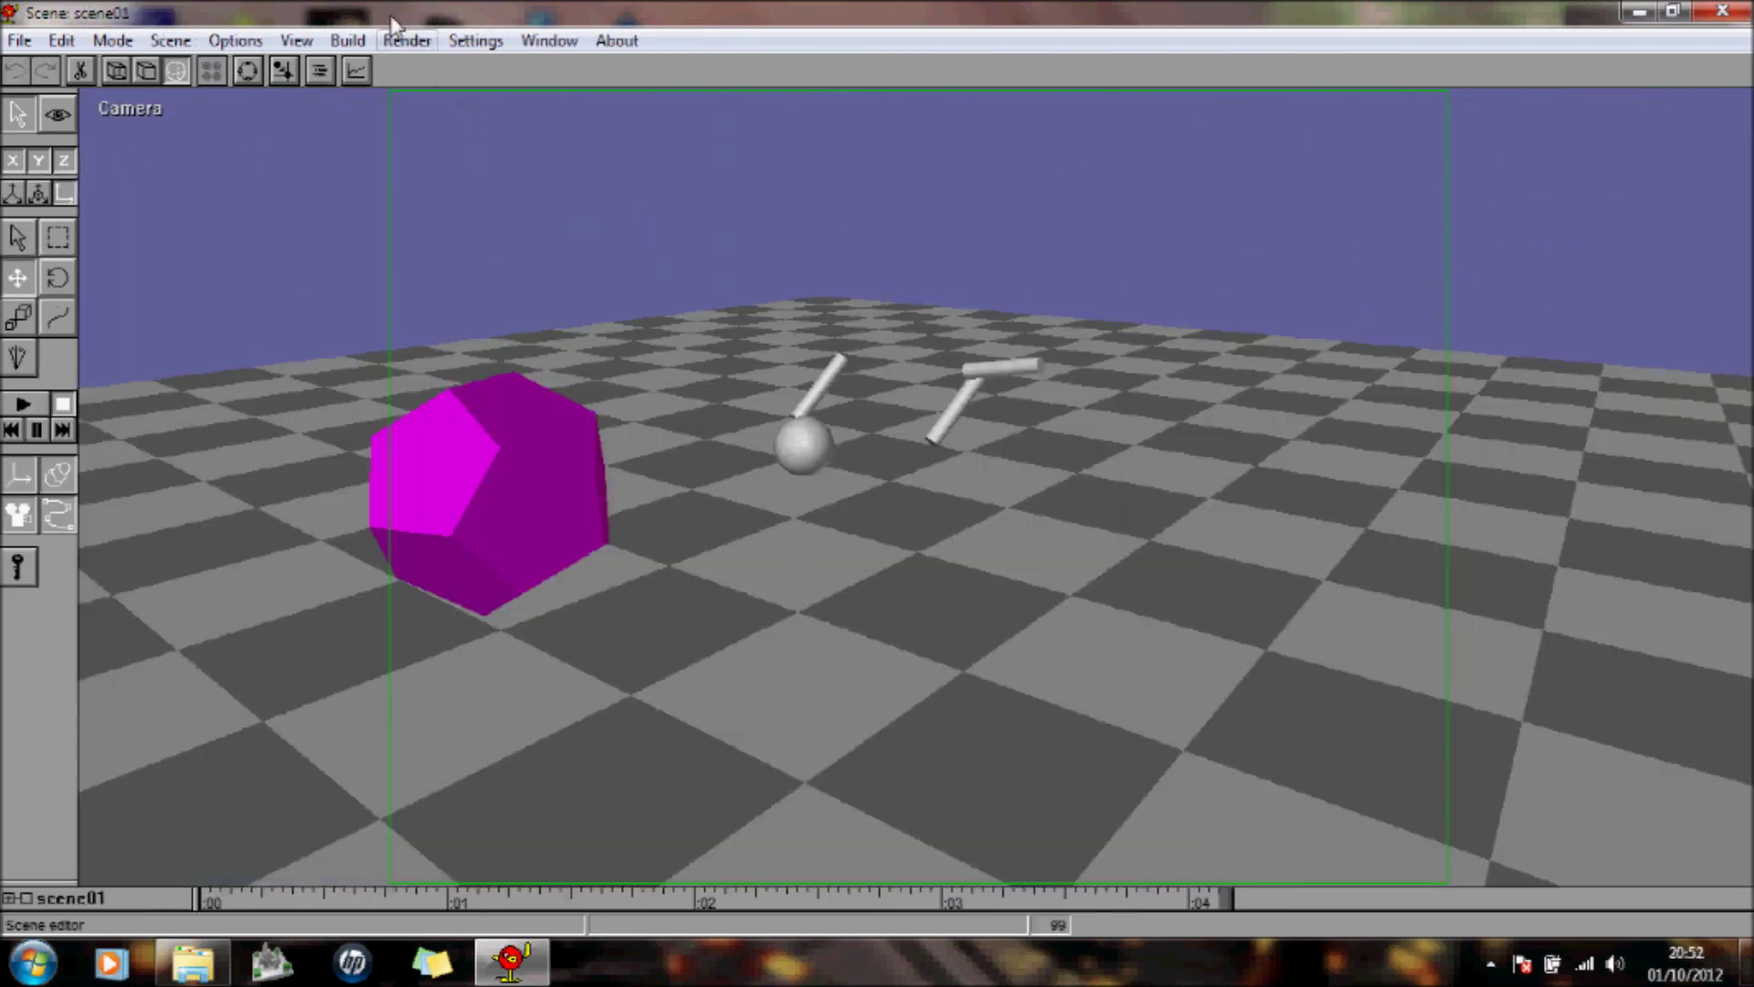
{"action": "left_click", "coordinate": [348, 41]}
{"action": "left_click", "coordinate": [376, 73]}
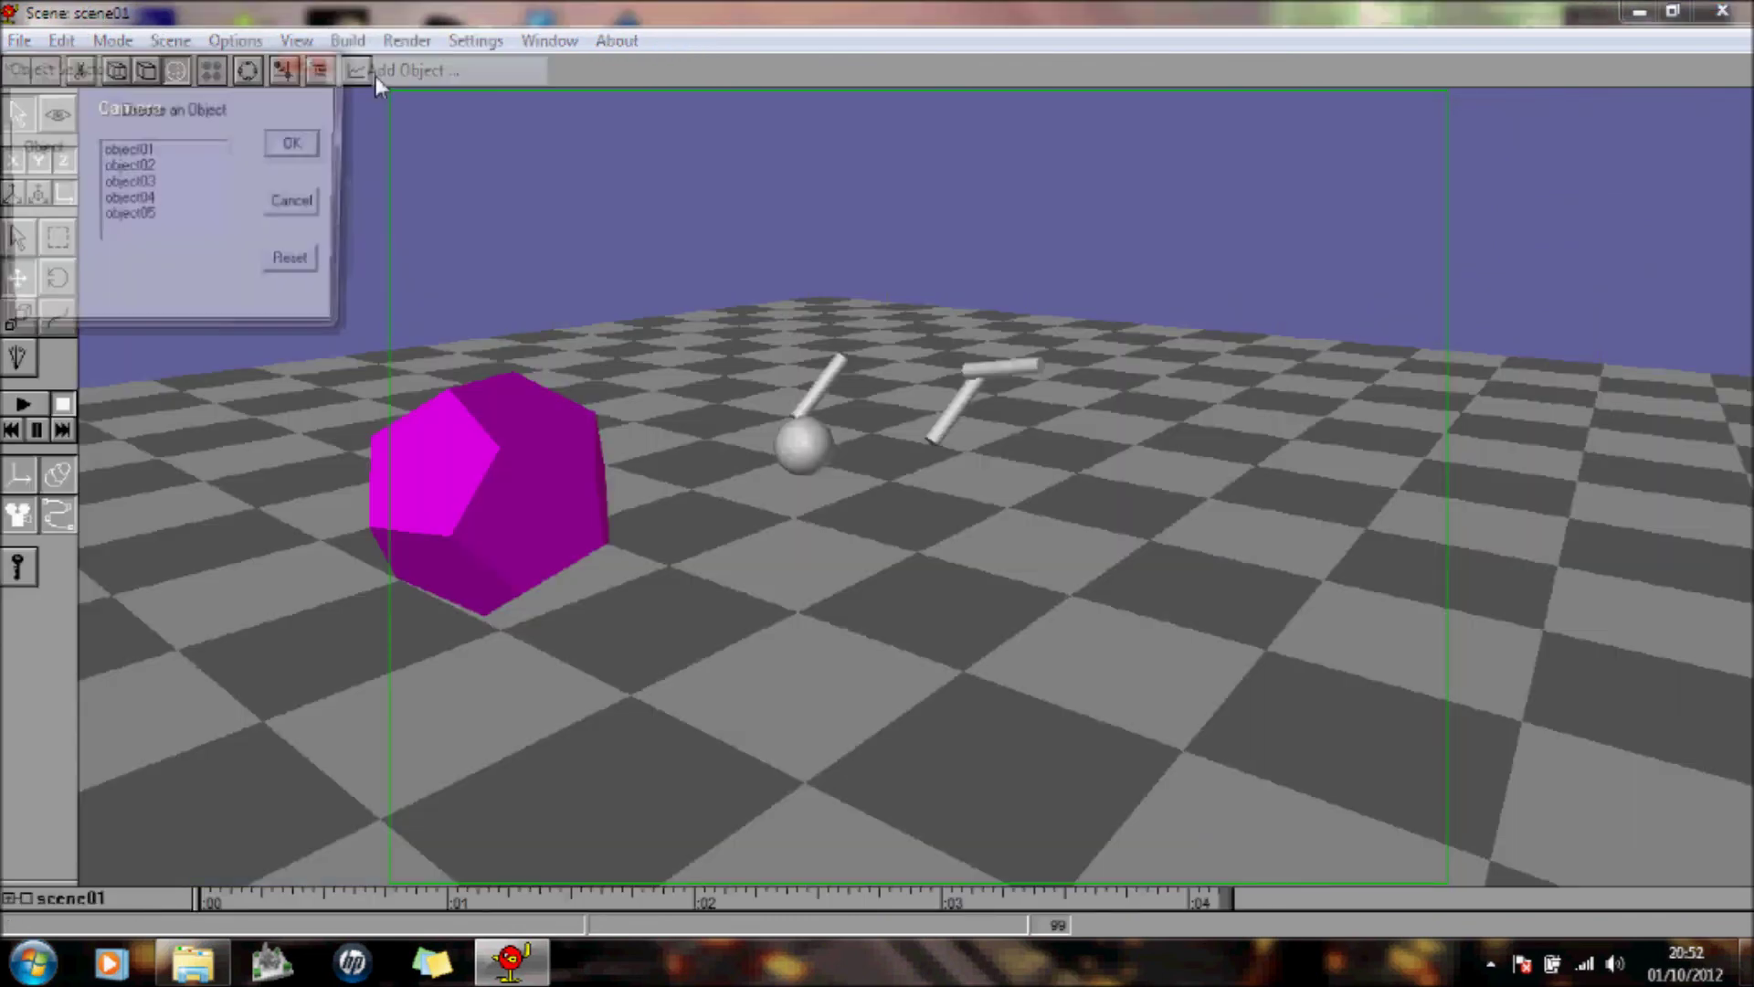
{"action": "left_click", "coordinate": [146, 219]}
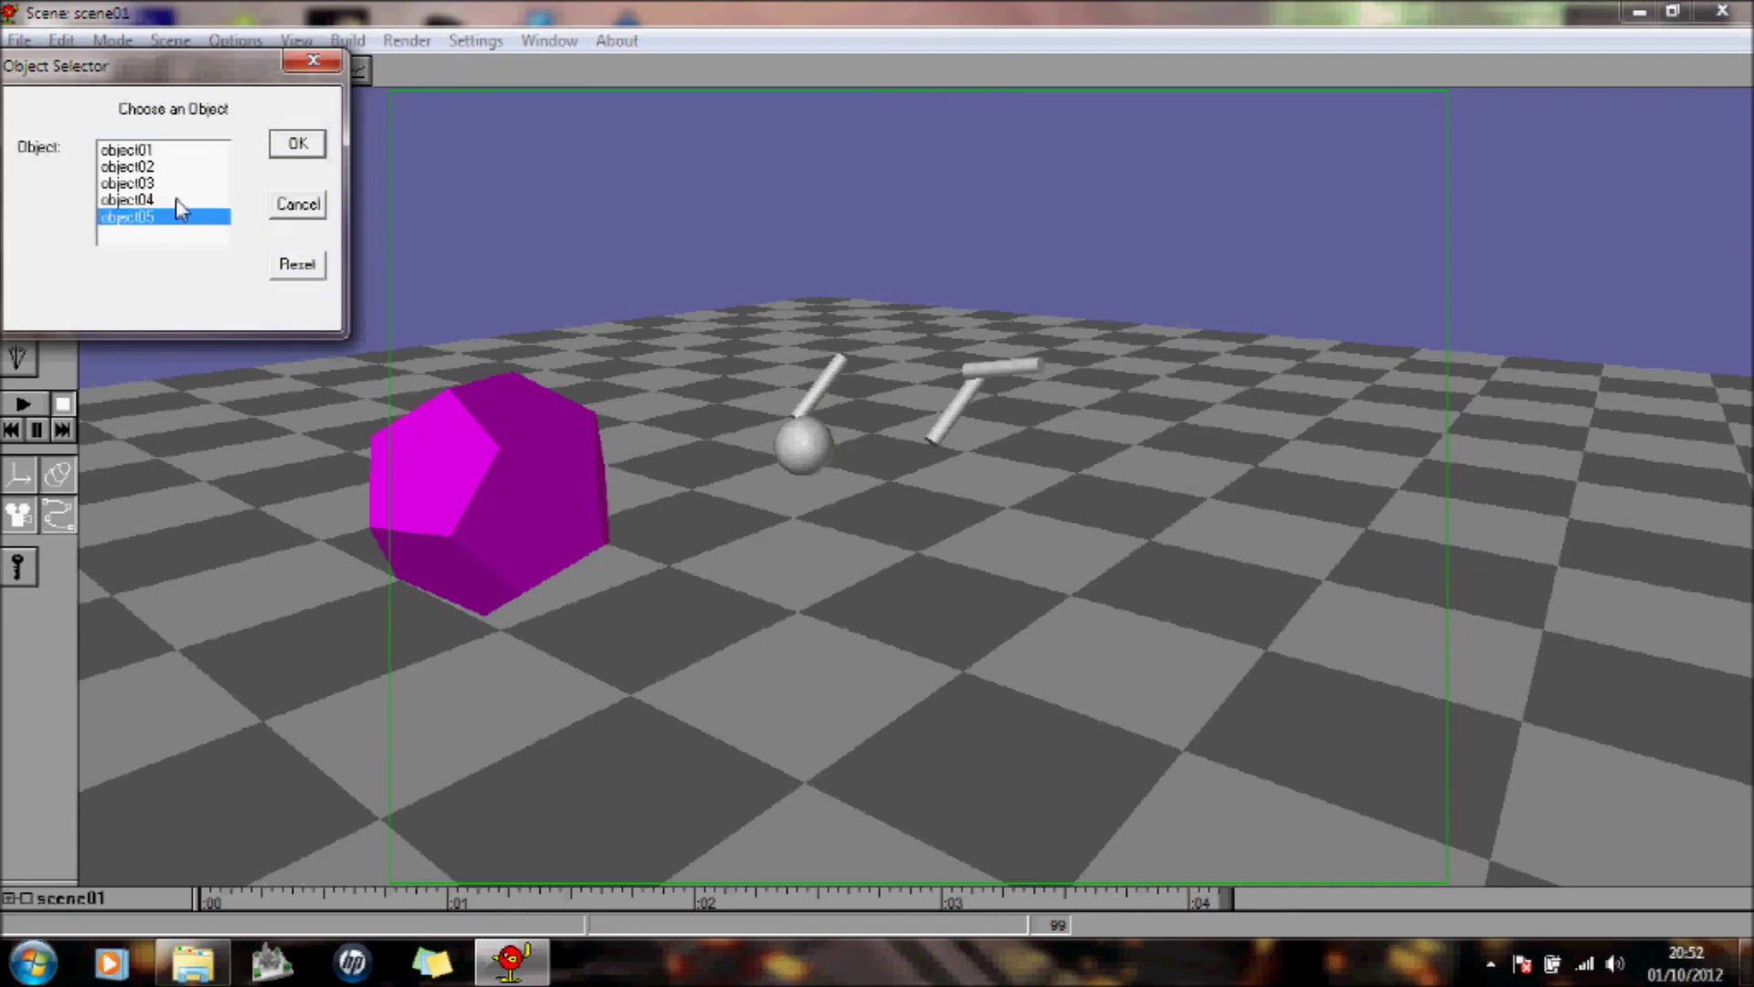
{"action": "left_click", "coordinate": [297, 144]}
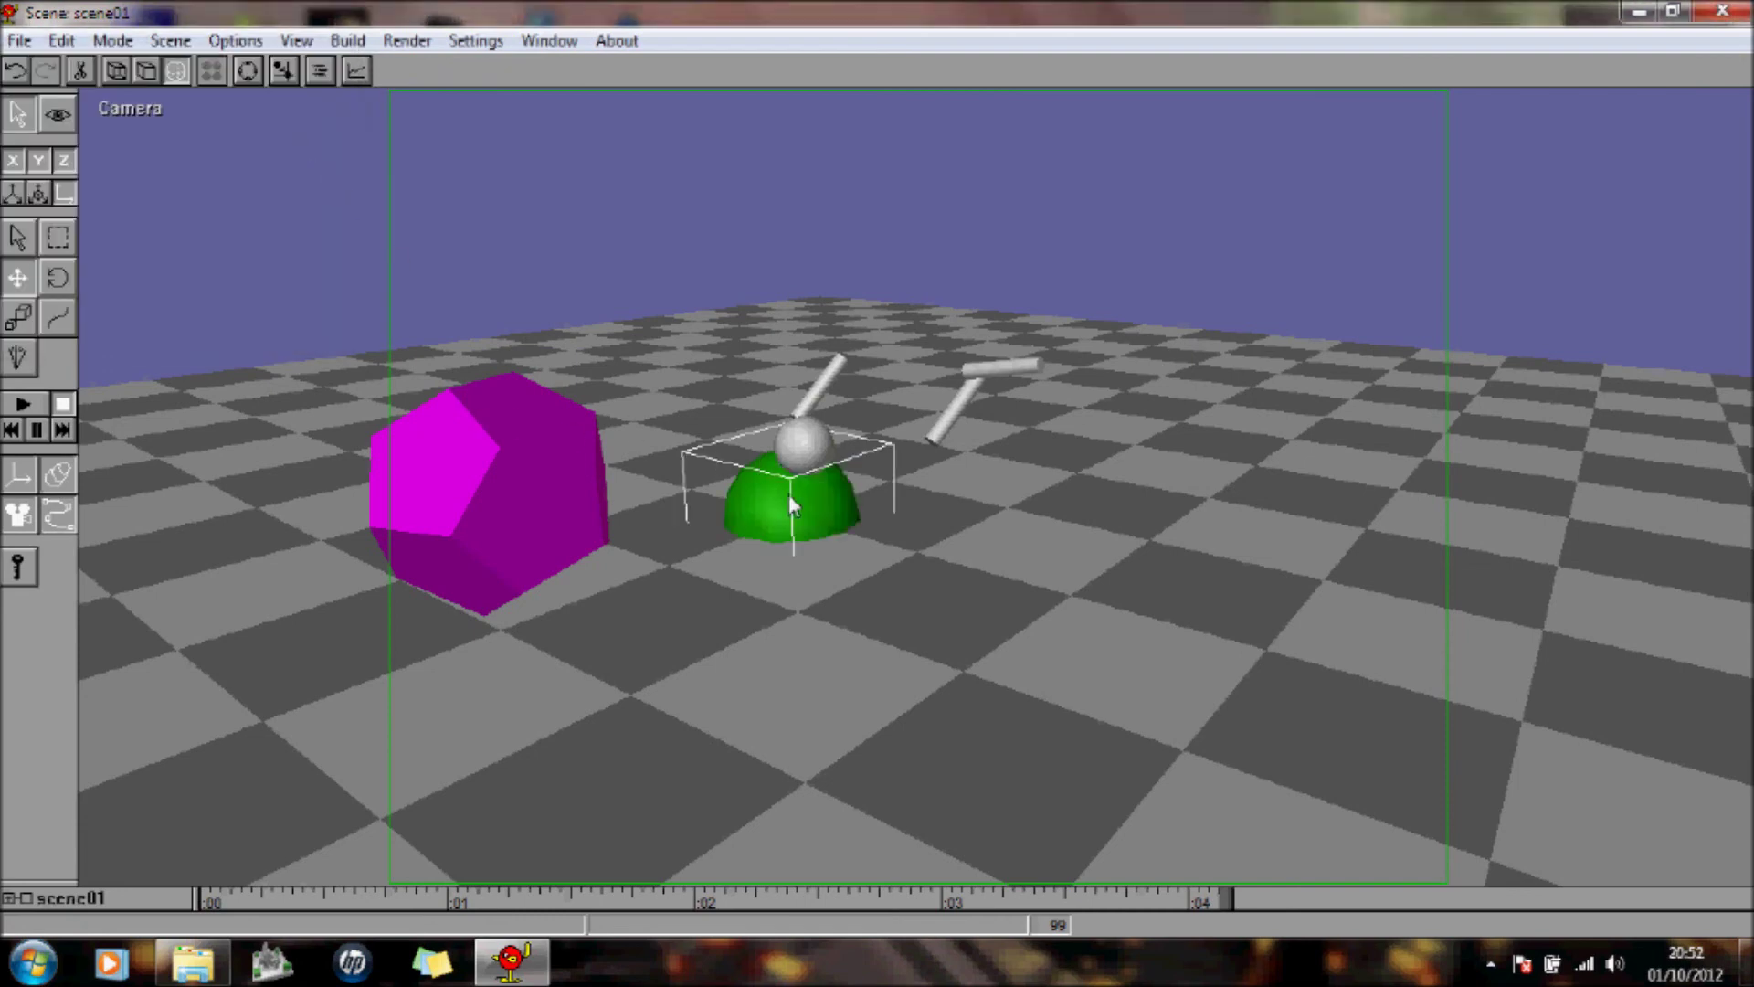
{"action": "left_click_drag", "start_coordinate": [790, 498], "coordinate": [1363, 709]}
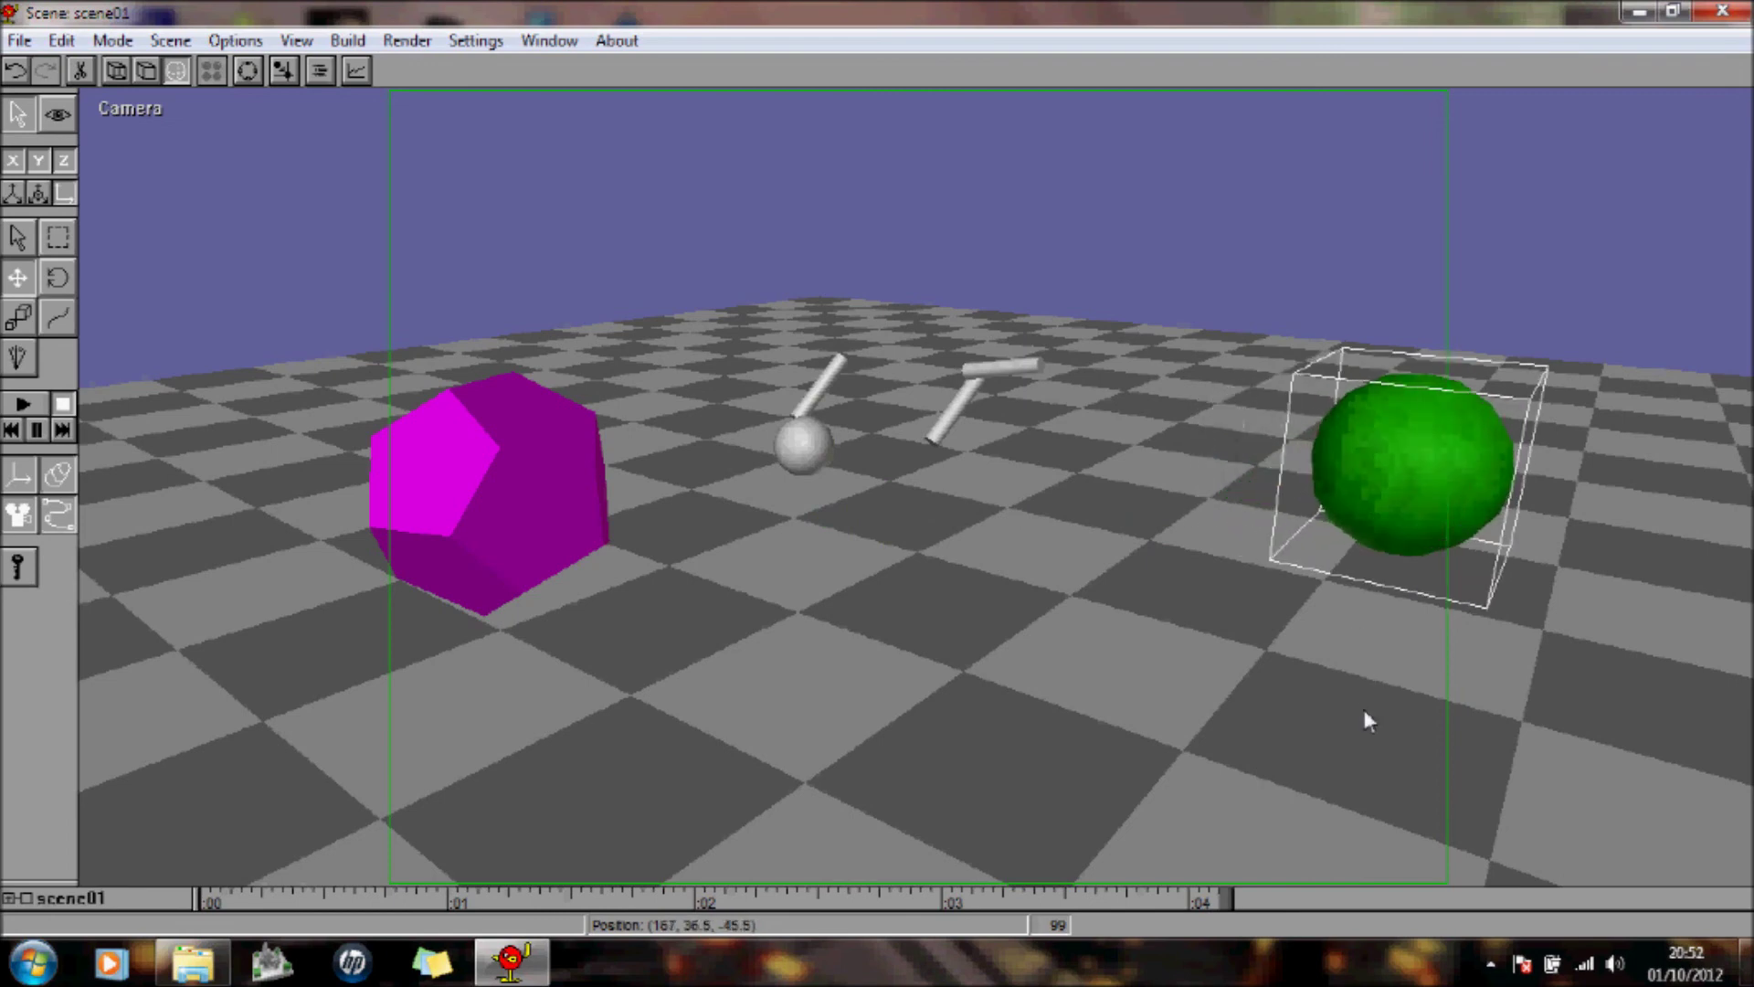
Step: Turn on Animate at frame 0 and key the sphere moving left at frames 1 and 16
{"action": "left_click", "coordinate": [208, 905]}
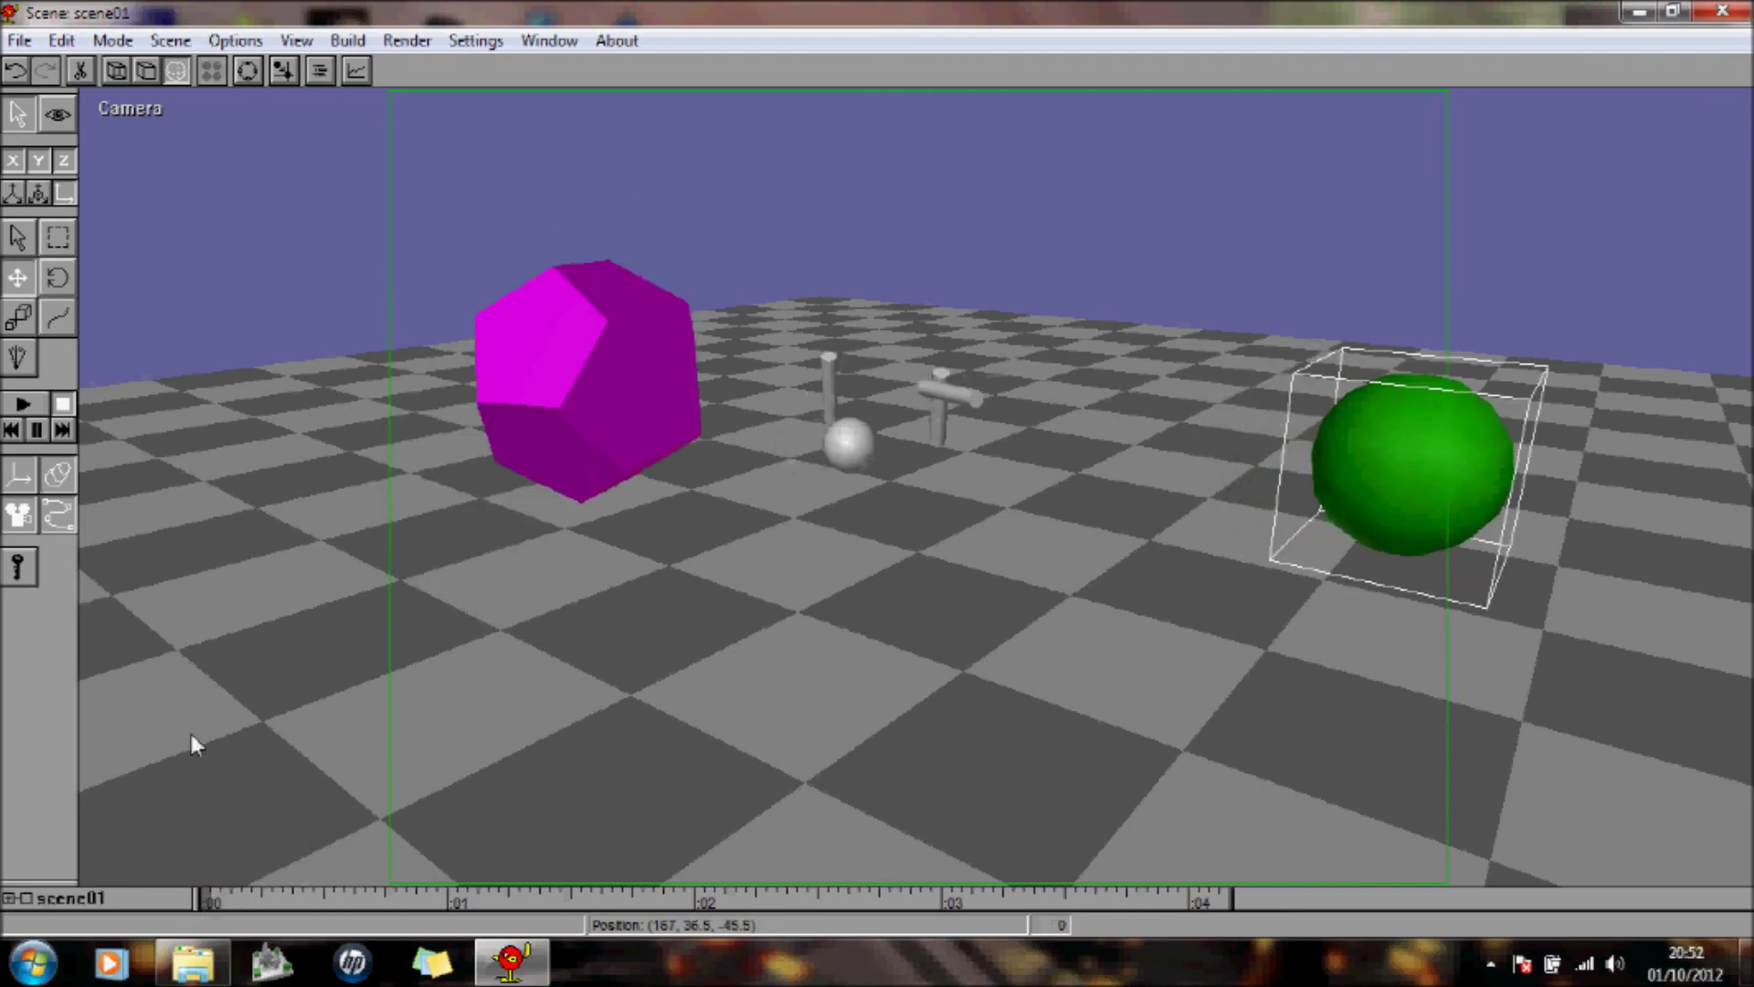
{"action": "left_click", "coordinate": [22, 567]}
{"action": "left_click", "coordinate": [217, 900]}
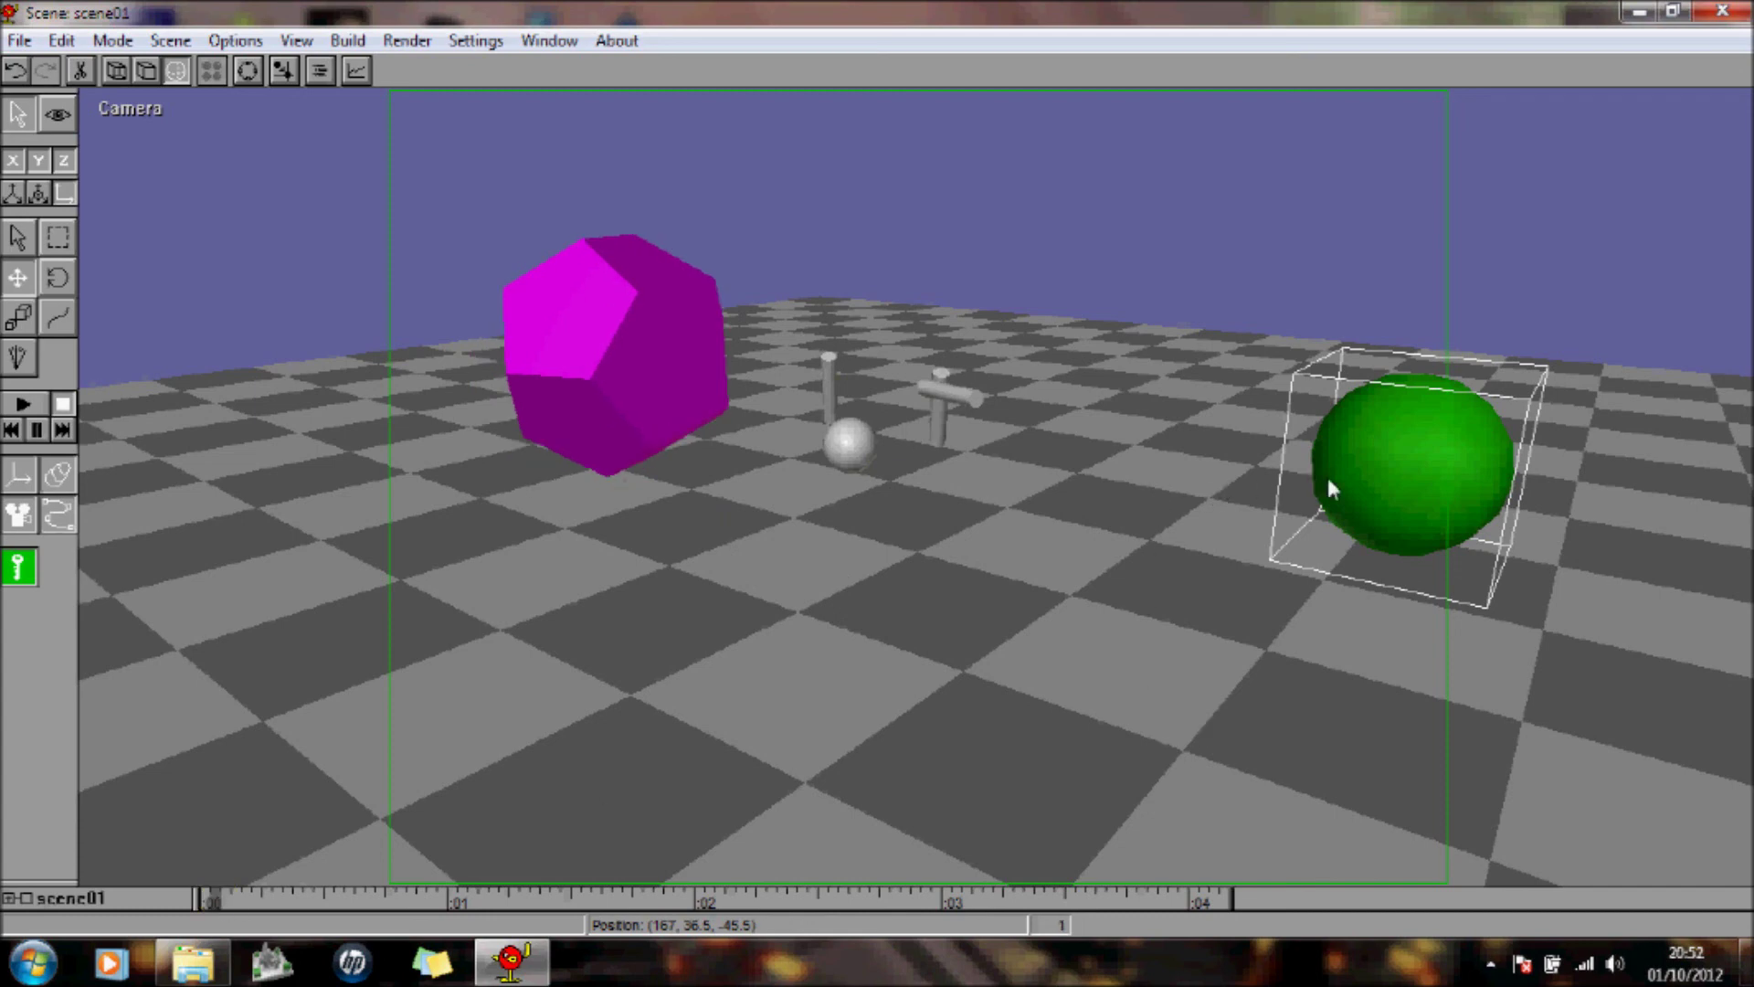
{"action": "left_click_drag", "start_coordinate": [1328, 489], "coordinate": [1111, 540]}
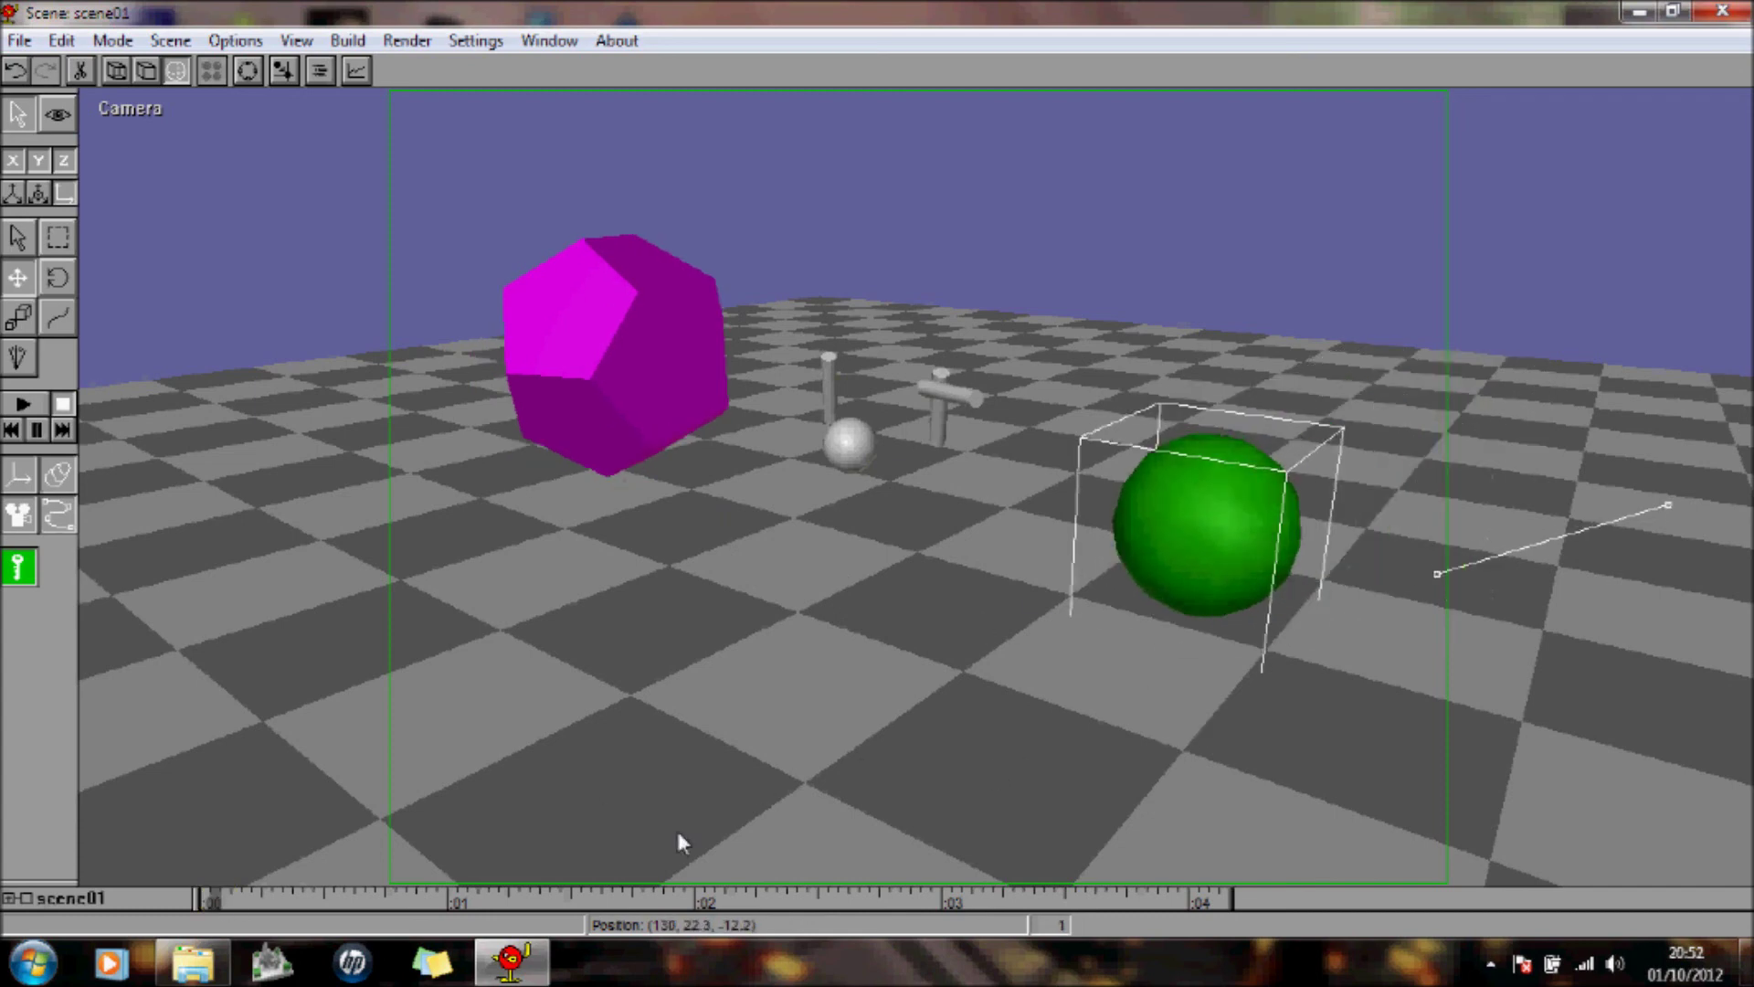
{"action": "left_click", "coordinate": [365, 903]}
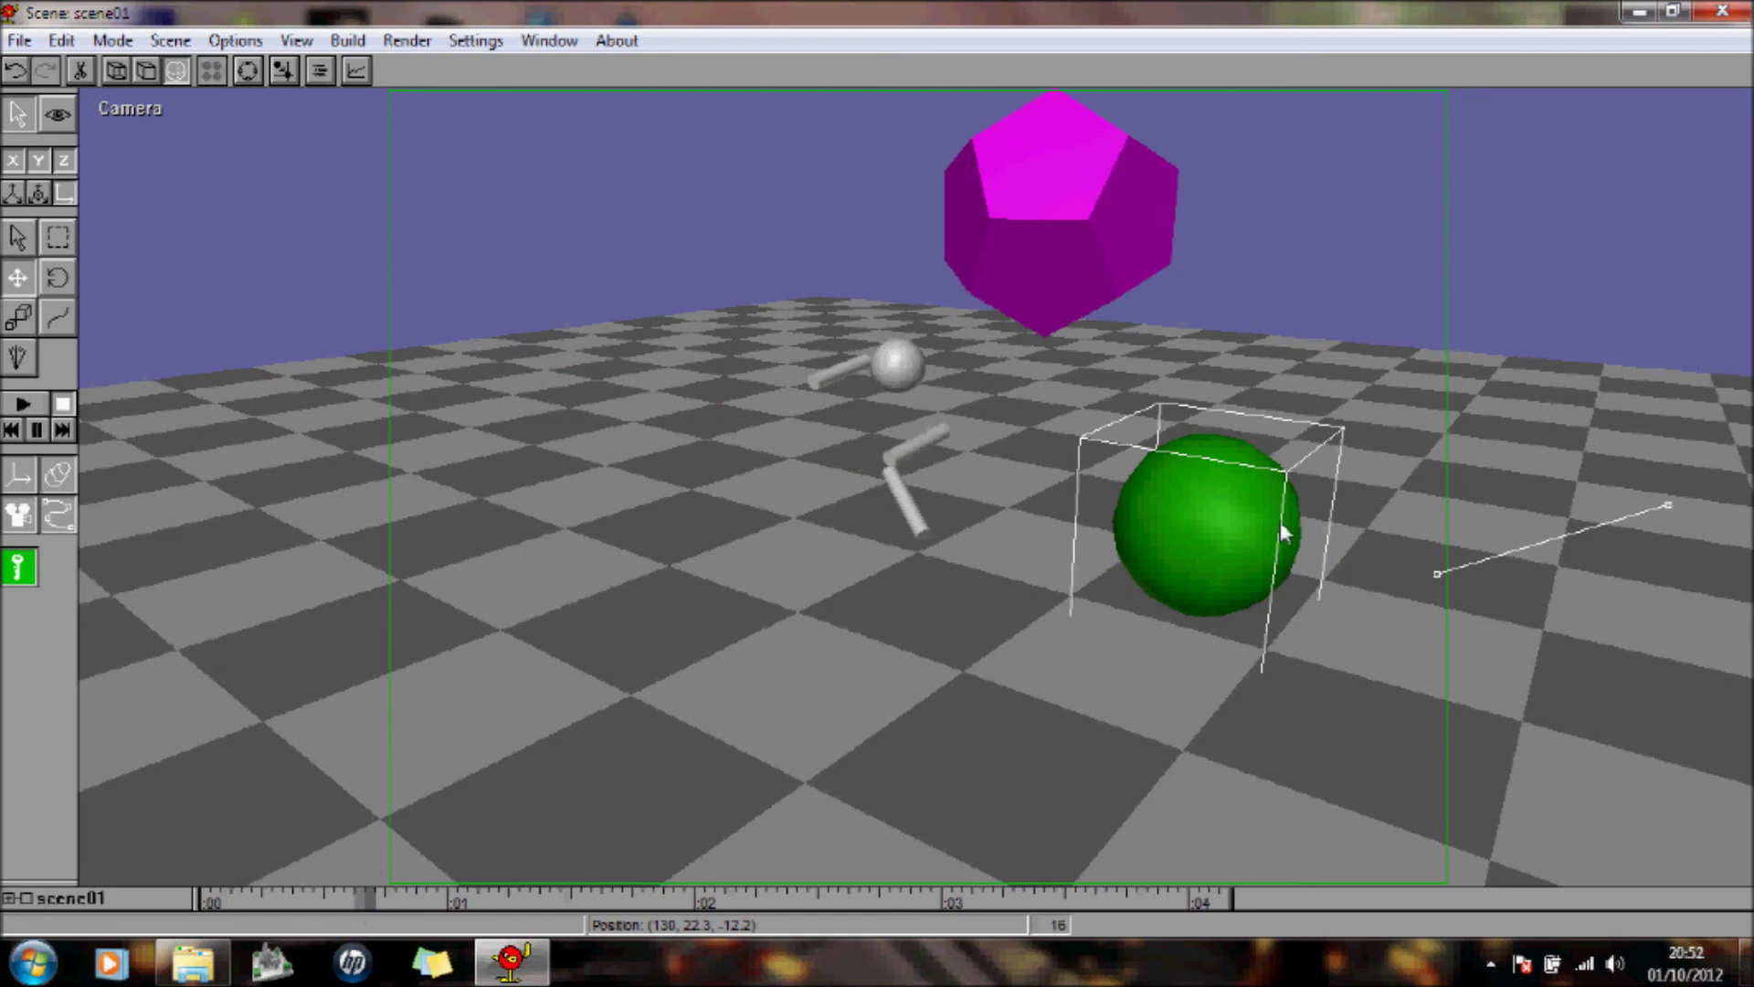
{"action": "mouse_move", "coordinate": [1226, 507]}
{"action": "left_mouse_down"}
{"action": "mouse_move", "coordinate": [797, 594]}
{"action": "mouse_move", "coordinate": [677, 563]}
{"action": "mouse_move", "coordinate": [508, 462]}
{"action": "mouse_move", "coordinate": [508, 164]}
{"action": "left_mouse_up"}
Step: Key the sphere right at frame 59 and beside the dodecahedron at 79, then turn Animate off at 99
{"action": "left_click", "coordinate": [555, 902]}
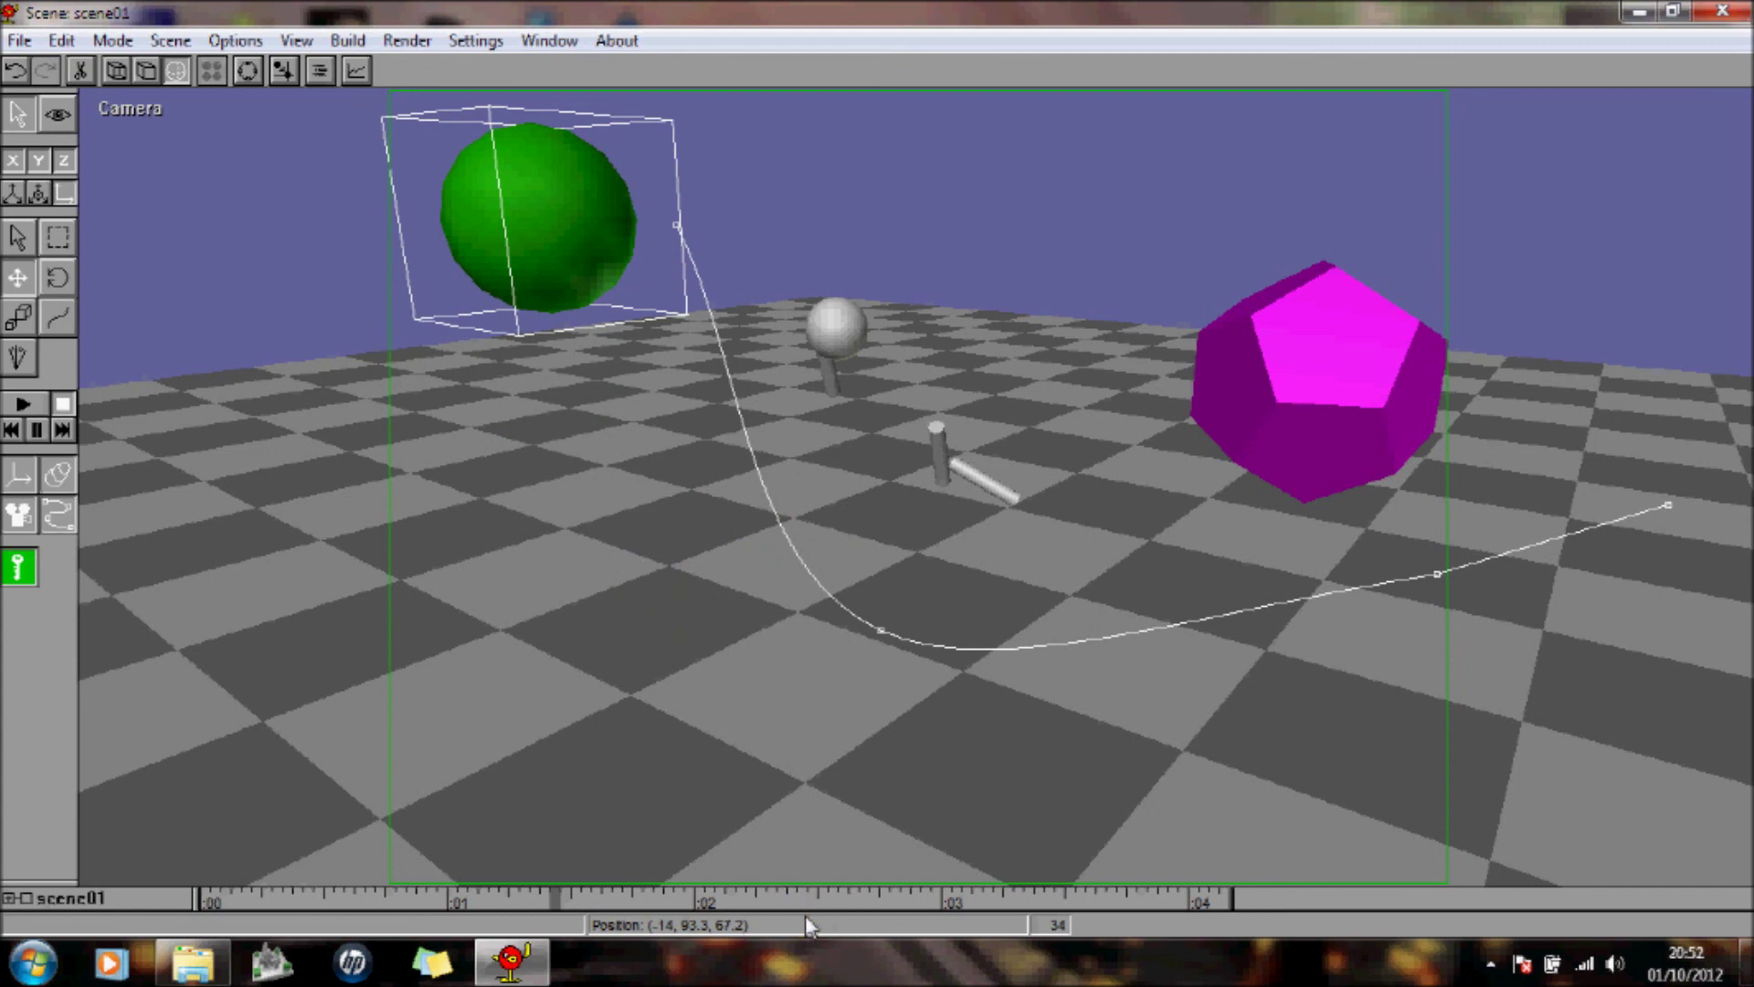
{"action": "left_click", "coordinate": [809, 903]}
{"action": "left_click", "coordinate": [558, 221]}
{"action": "mouse_move", "coordinate": [557, 221]}
{"action": "left_mouse_down"}
{"action": "mouse_move", "coordinate": [868, 193]}
{"action": "mouse_move", "coordinate": [1336, 219]}
{"action": "mouse_move", "coordinate": [1324, 823]}
{"action": "left_mouse_up"}
{"action": "left_click", "coordinate": [1019, 900]}
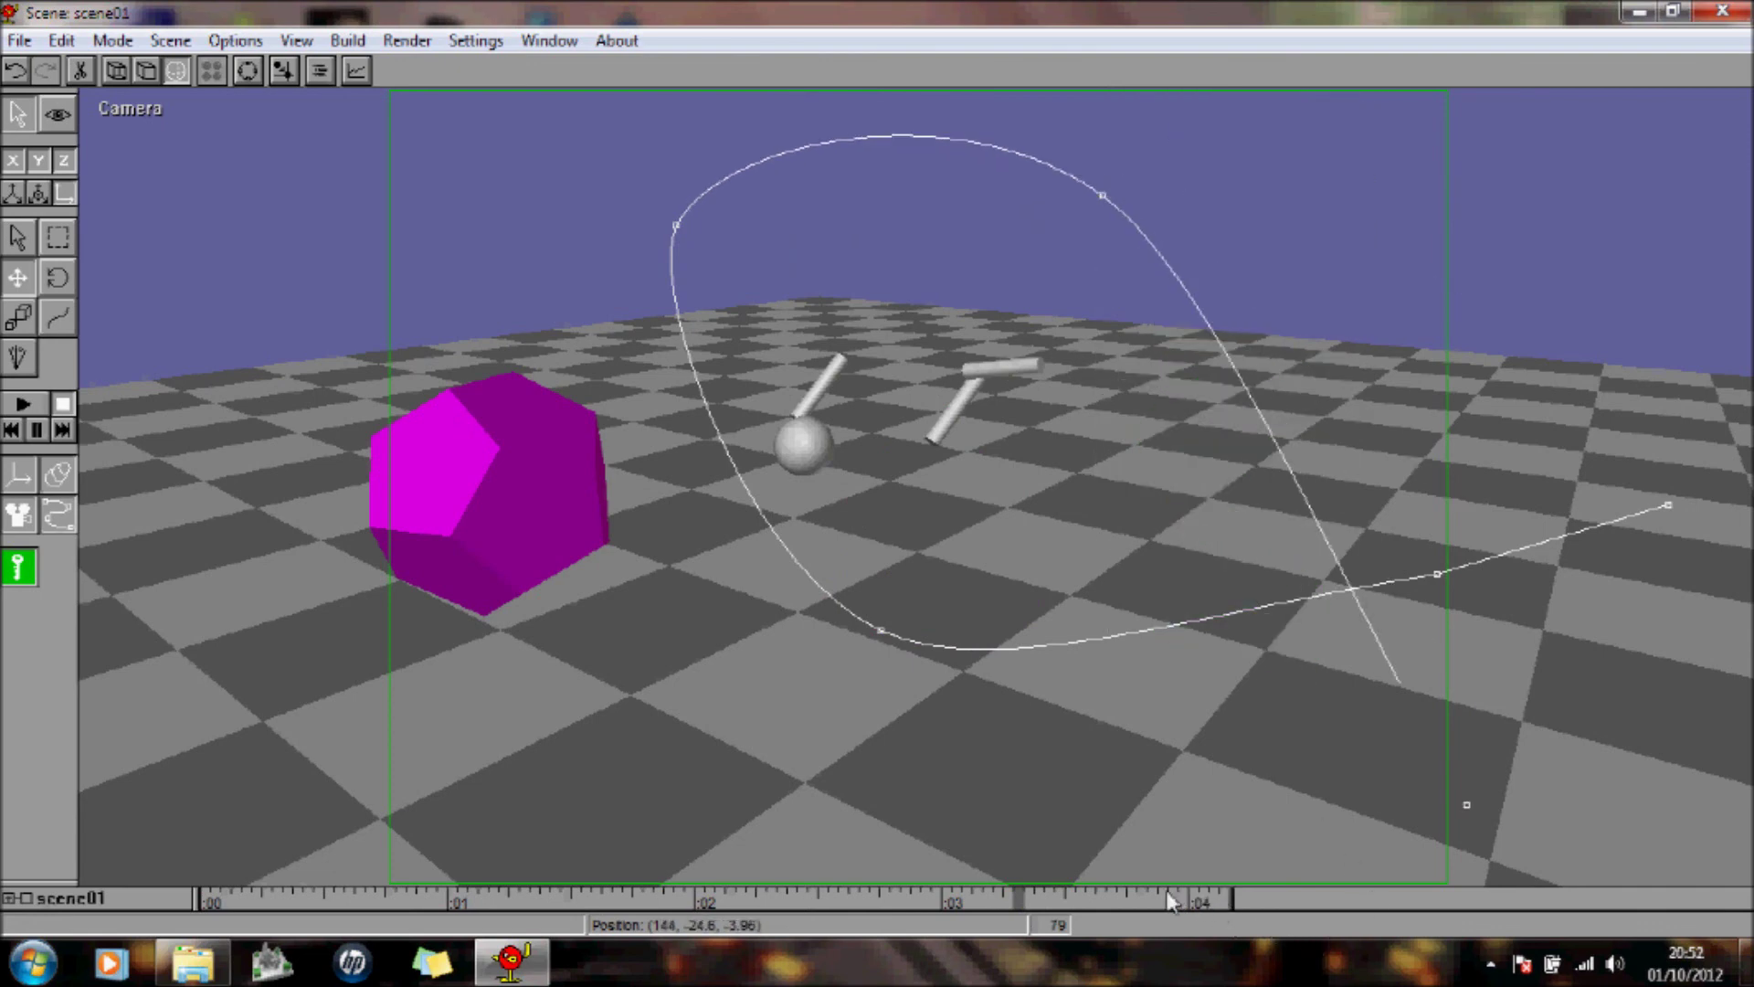
{"action": "left_click_drag", "start_coordinate": [1119, 886], "coordinate": [1136, 872]}
{"action": "left_click_drag", "start_coordinate": [1273, 724], "coordinate": [585, 364]}
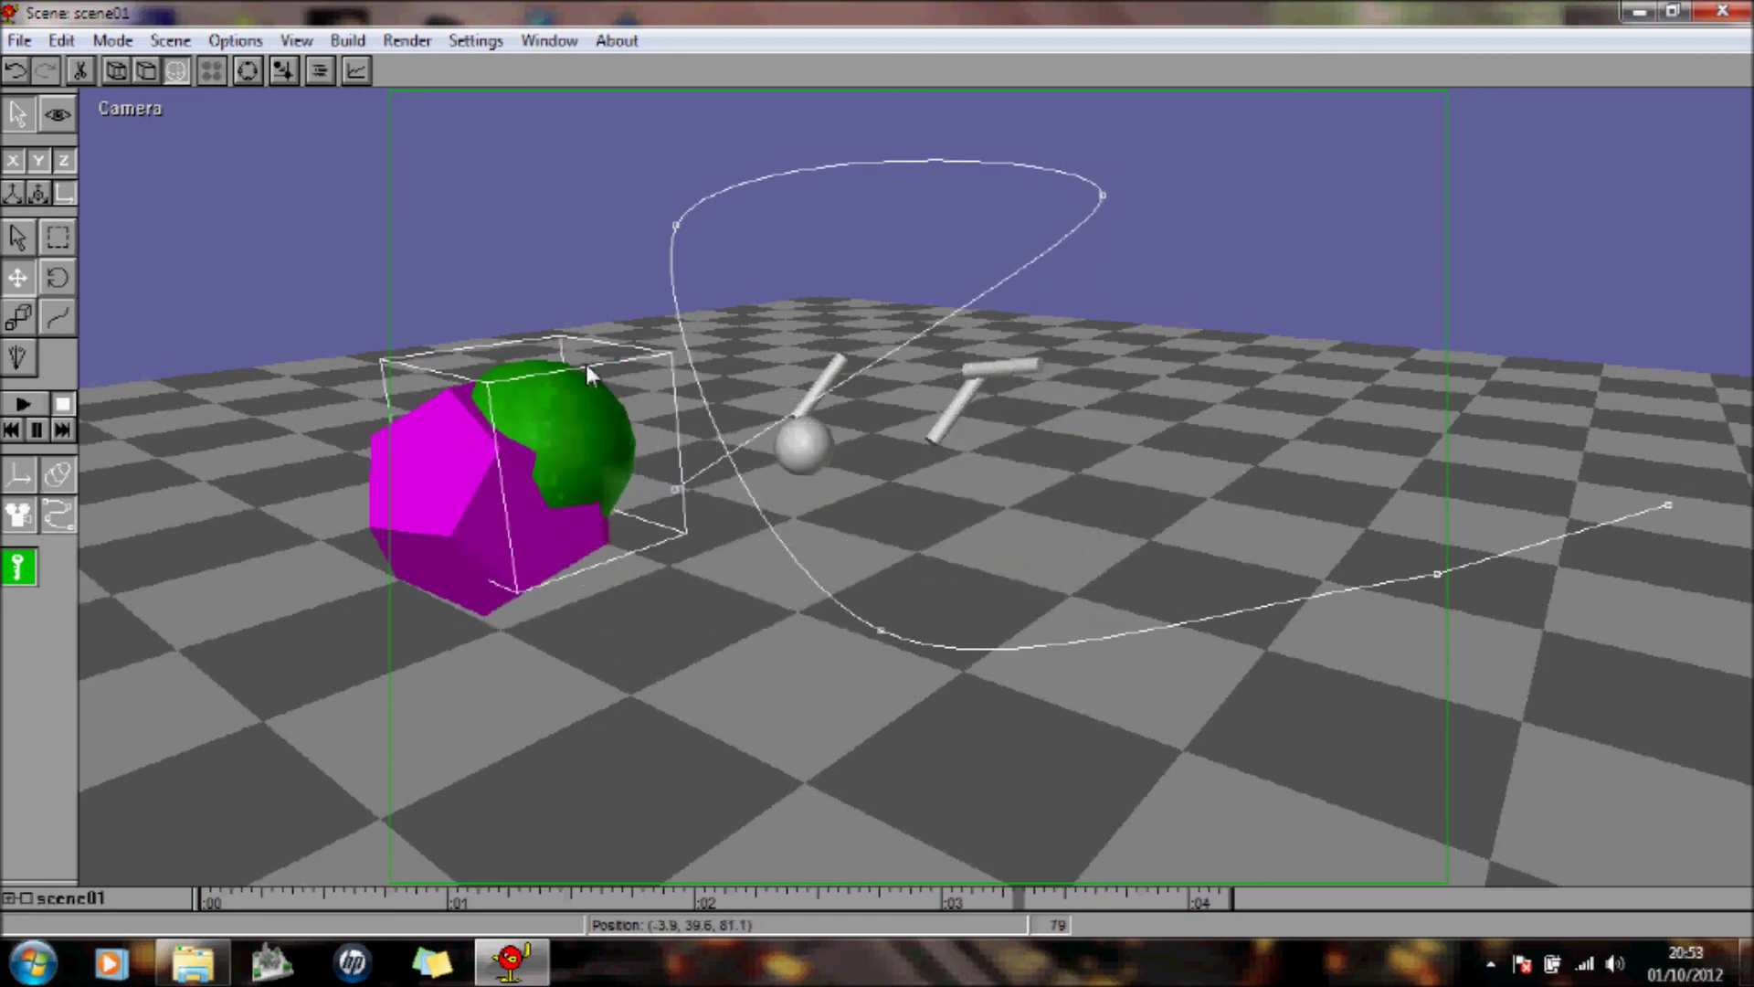
{"action": "left_click", "coordinate": [1229, 902]}
{"action": "left_click", "coordinate": [19, 567]}
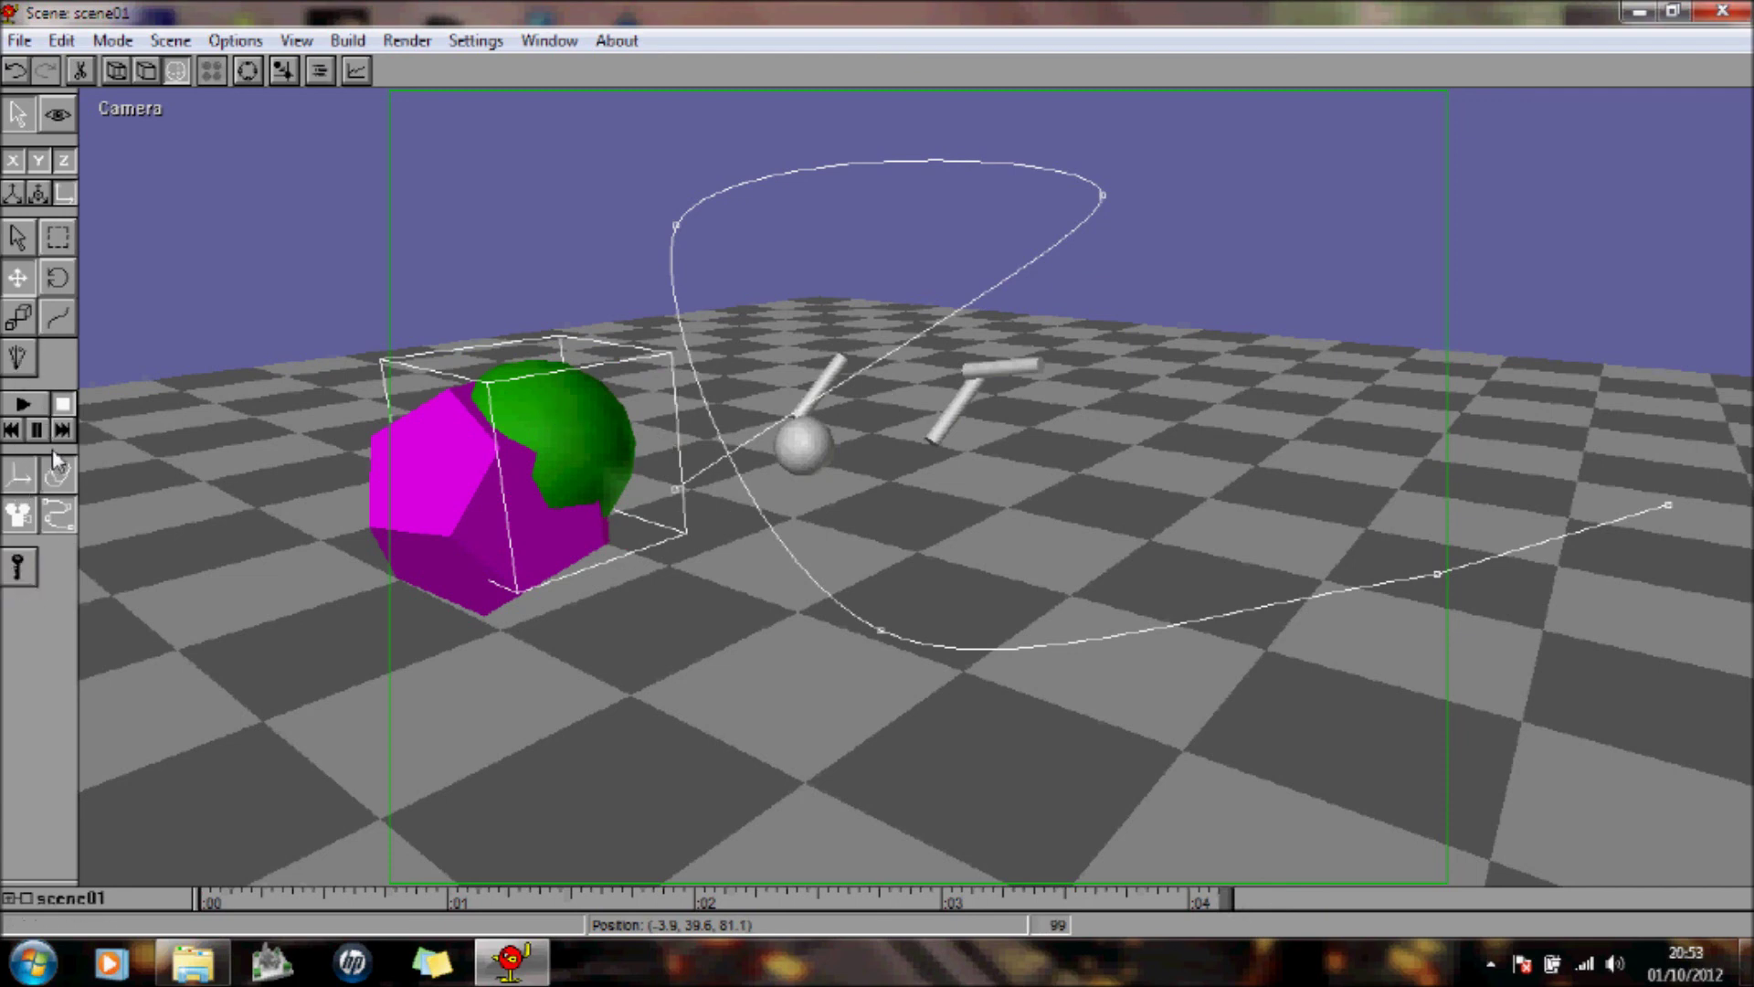
Step: Play the finished scene01 animation repeatedly to preview the figure, dodecahedron and sphere
{"action": "left_click", "coordinate": [23, 406]}
{"action": "left_click", "coordinate": [24, 404]}
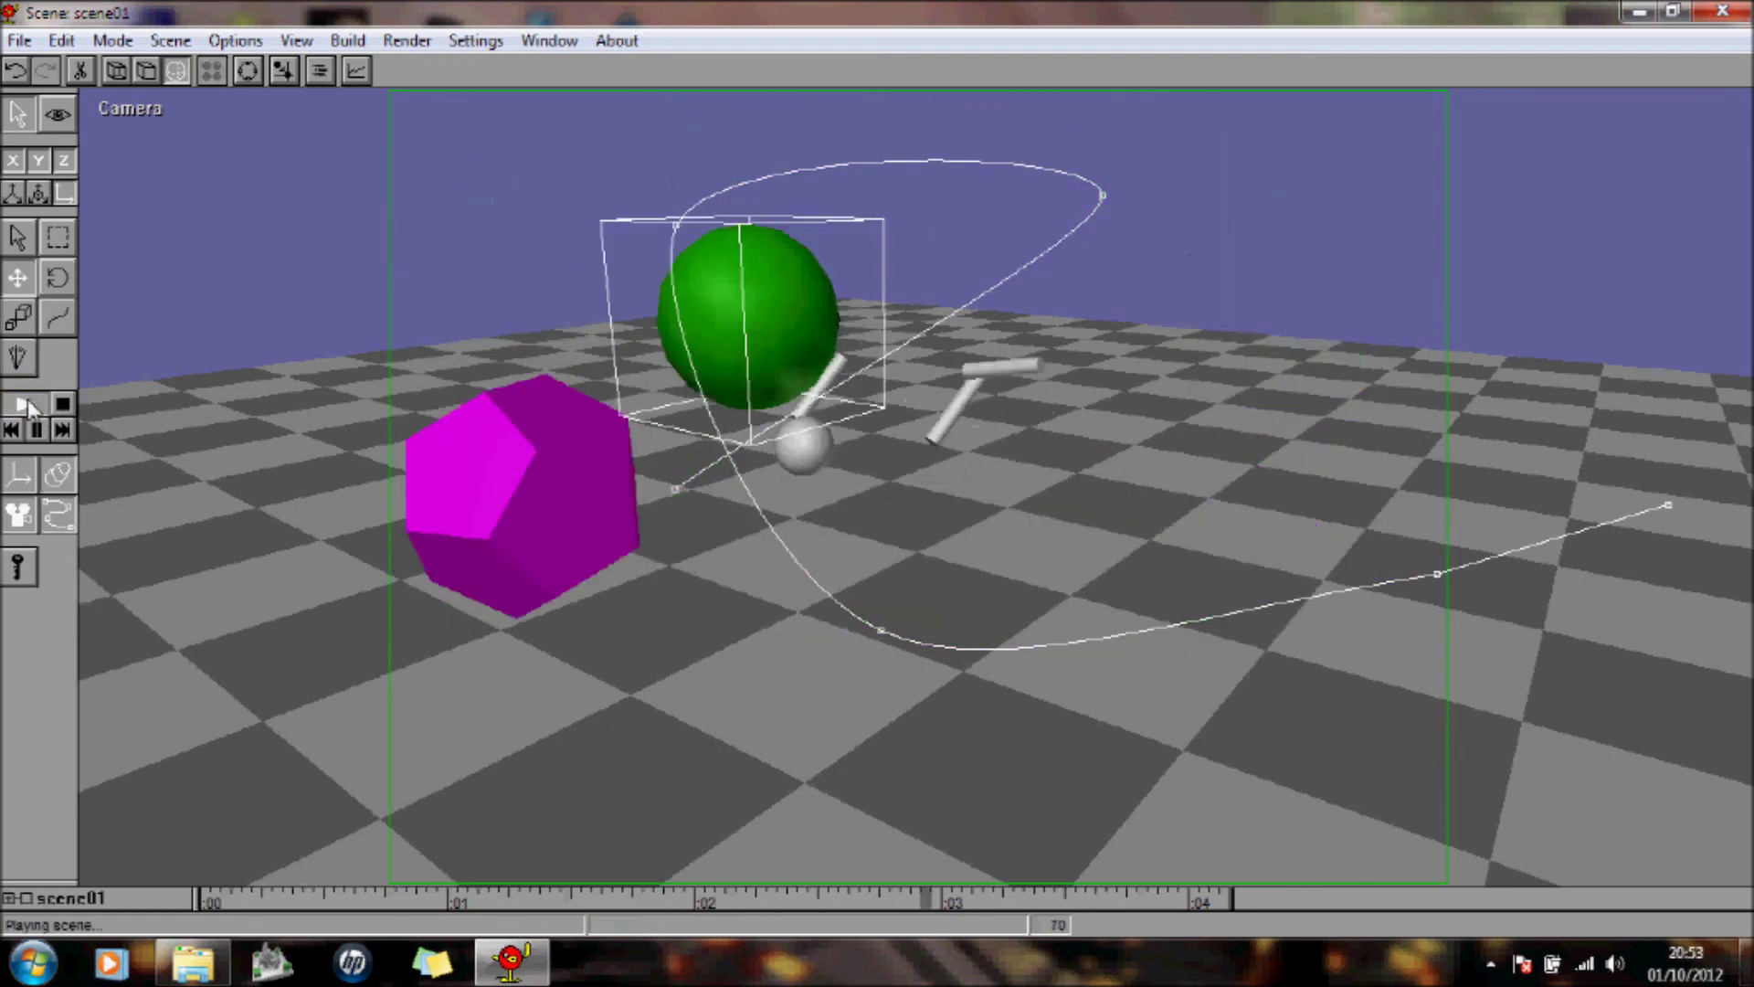
{"action": "left_click", "coordinate": [25, 403]}
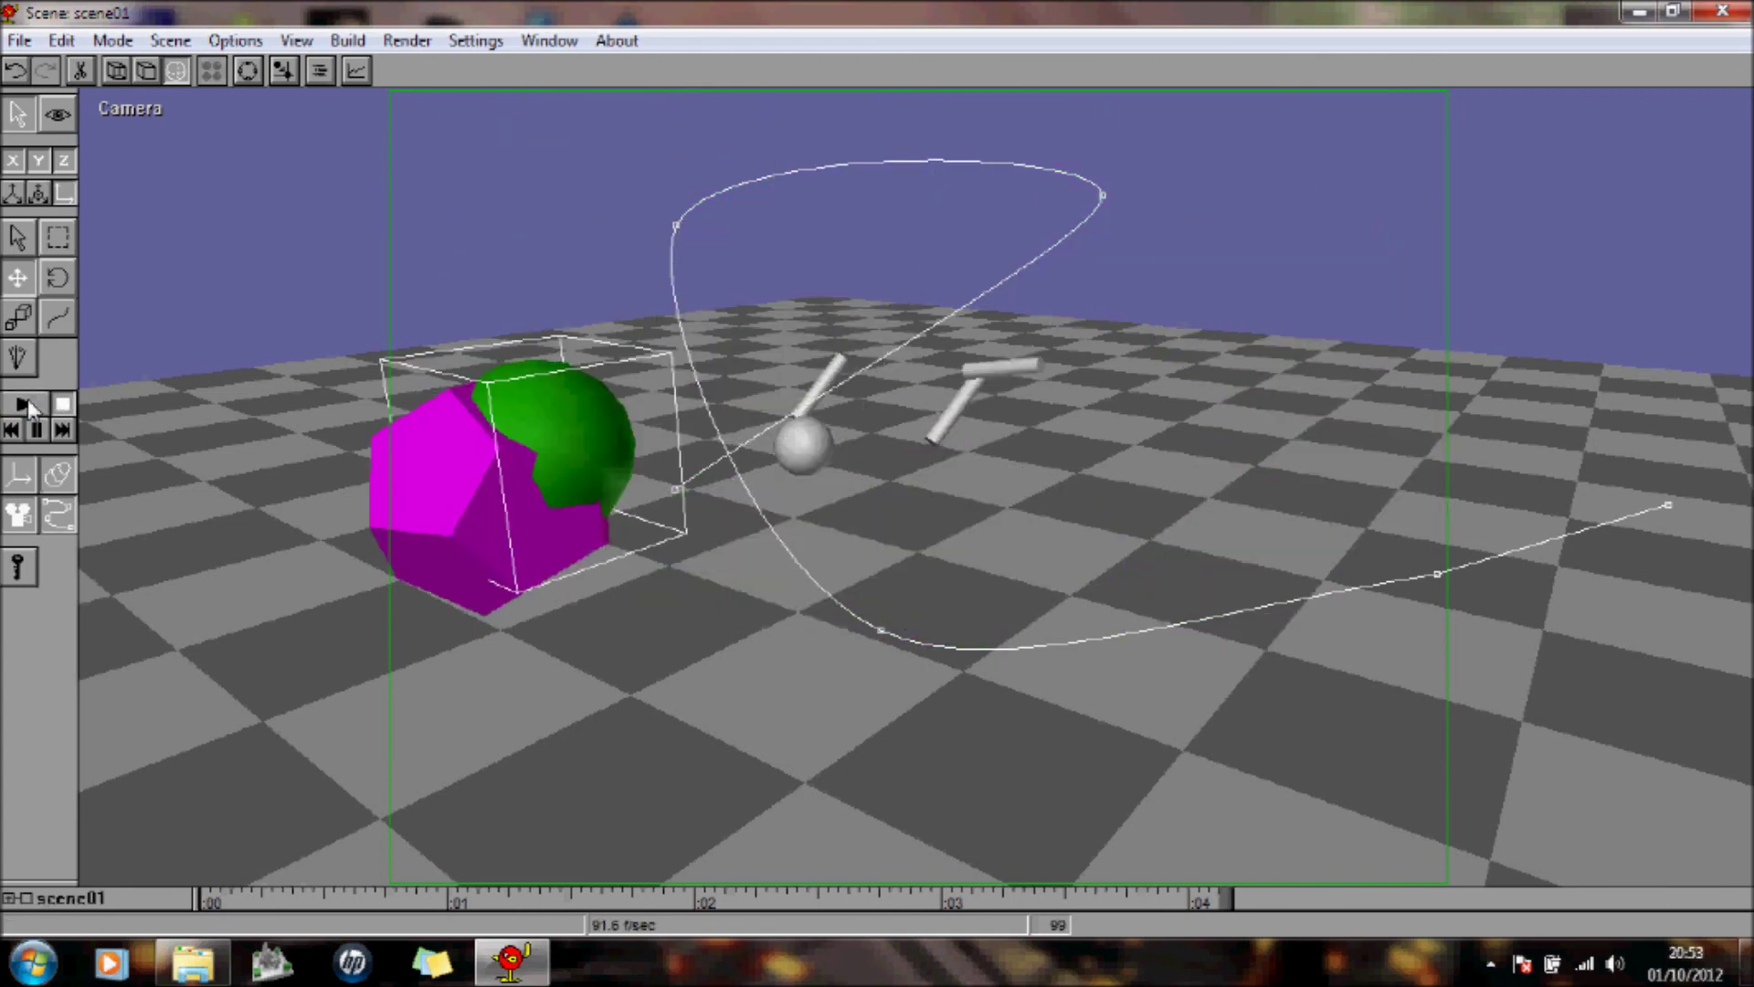
{"action": "left_click", "coordinate": [28, 402]}
{"action": "left_click", "coordinate": [33, 409]}
{"action": "left_click", "coordinate": [33, 410]}
{"action": "left_click", "coordinate": [31, 409]}
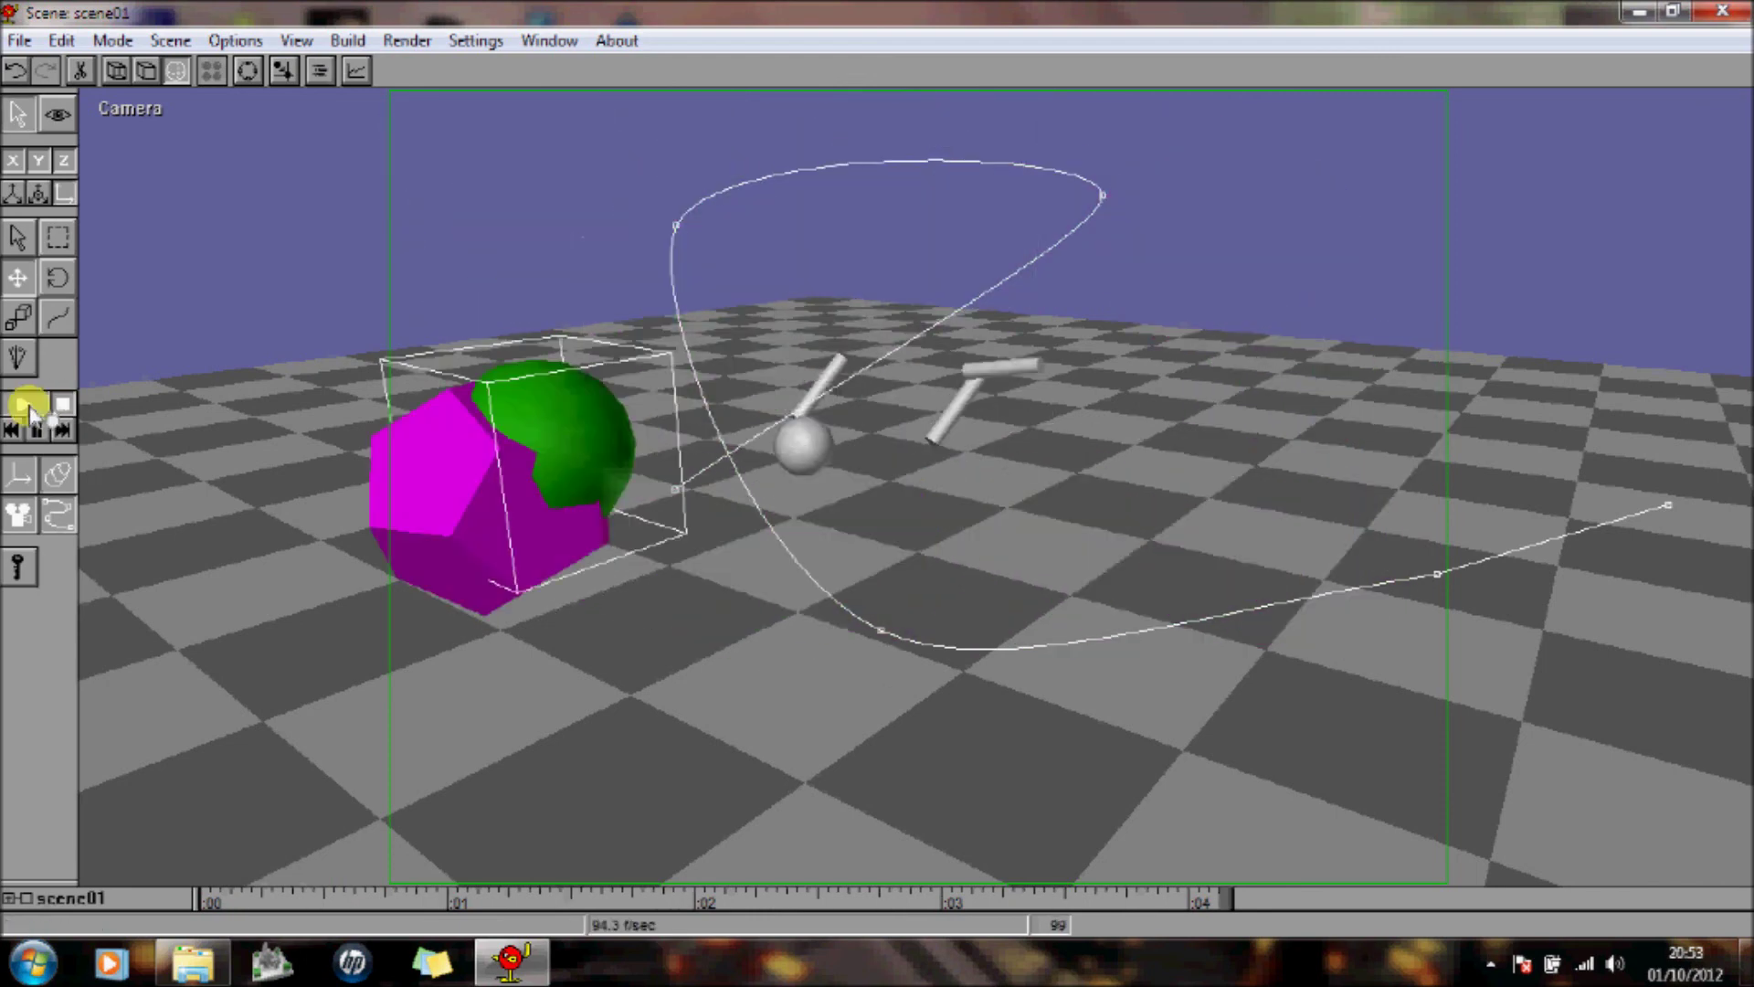